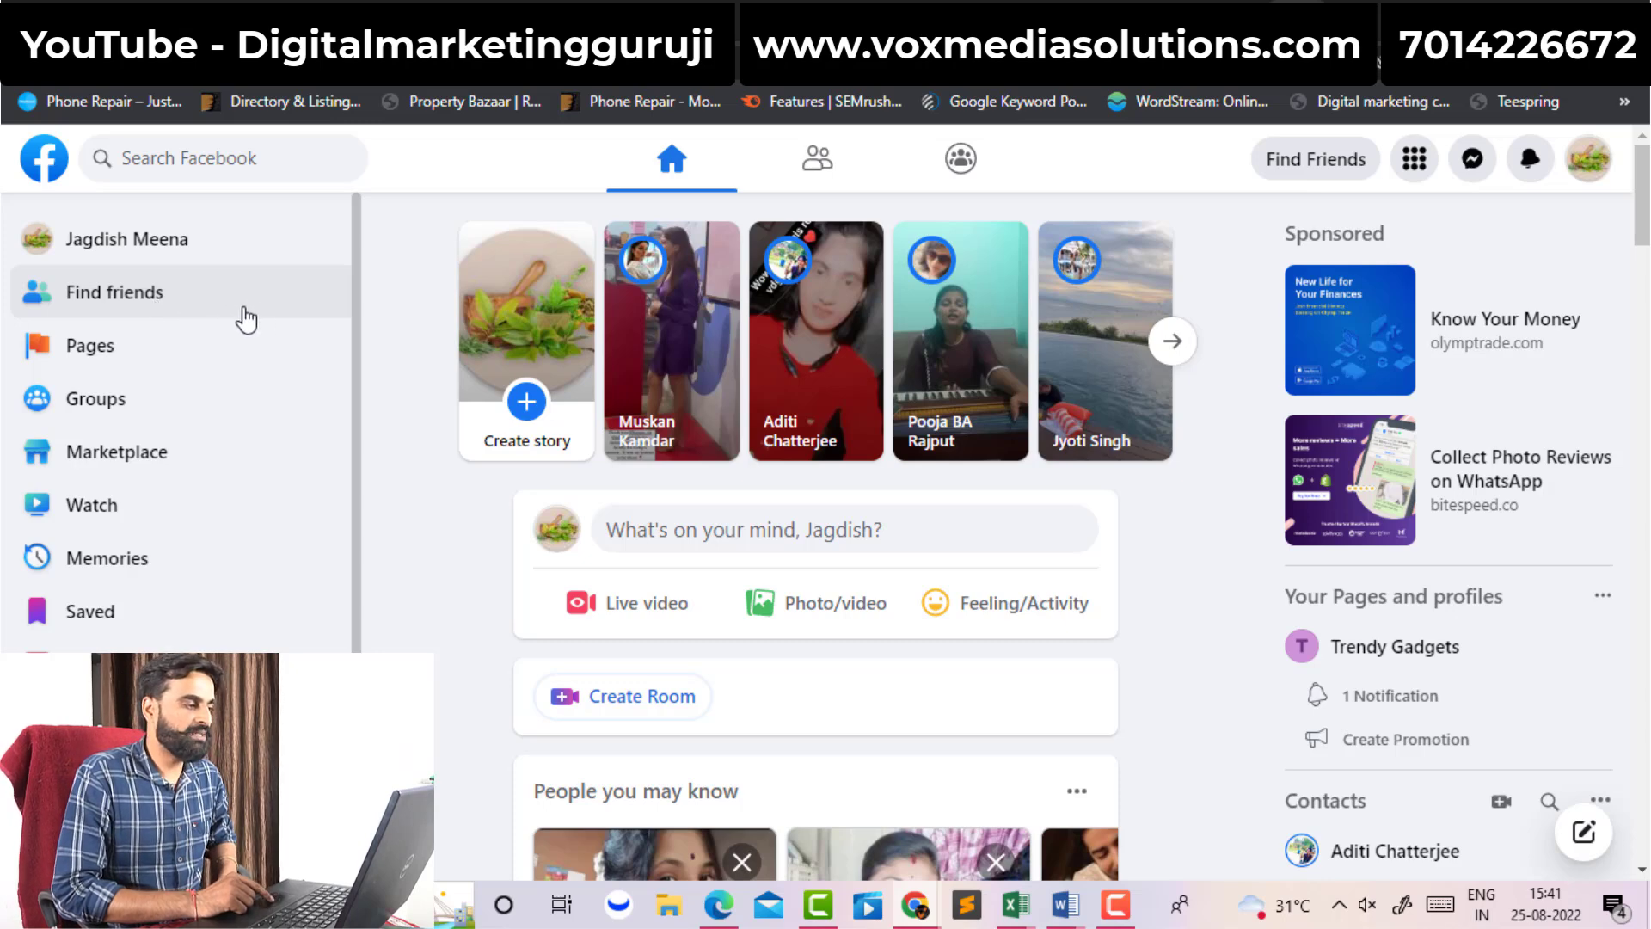
# - Open ad creation from Facebook's menu, start a new campaign, and dismiss the notice about the six simplified objectives
pyautogui.click(1418, 164)
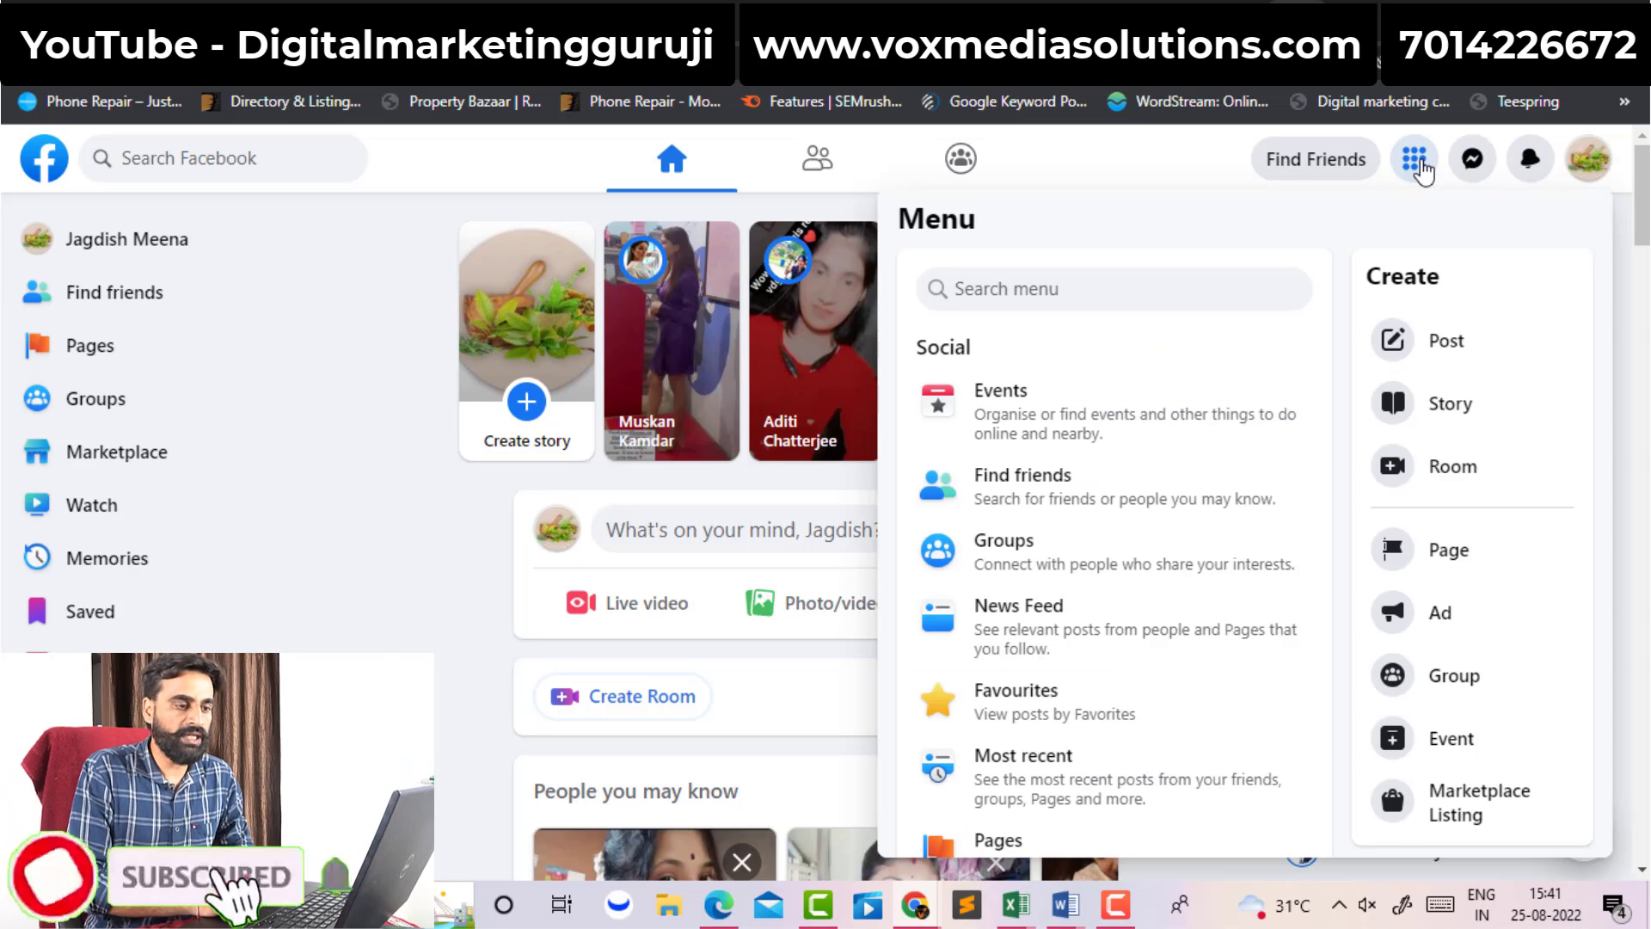
pyautogui.click(1425, 613)
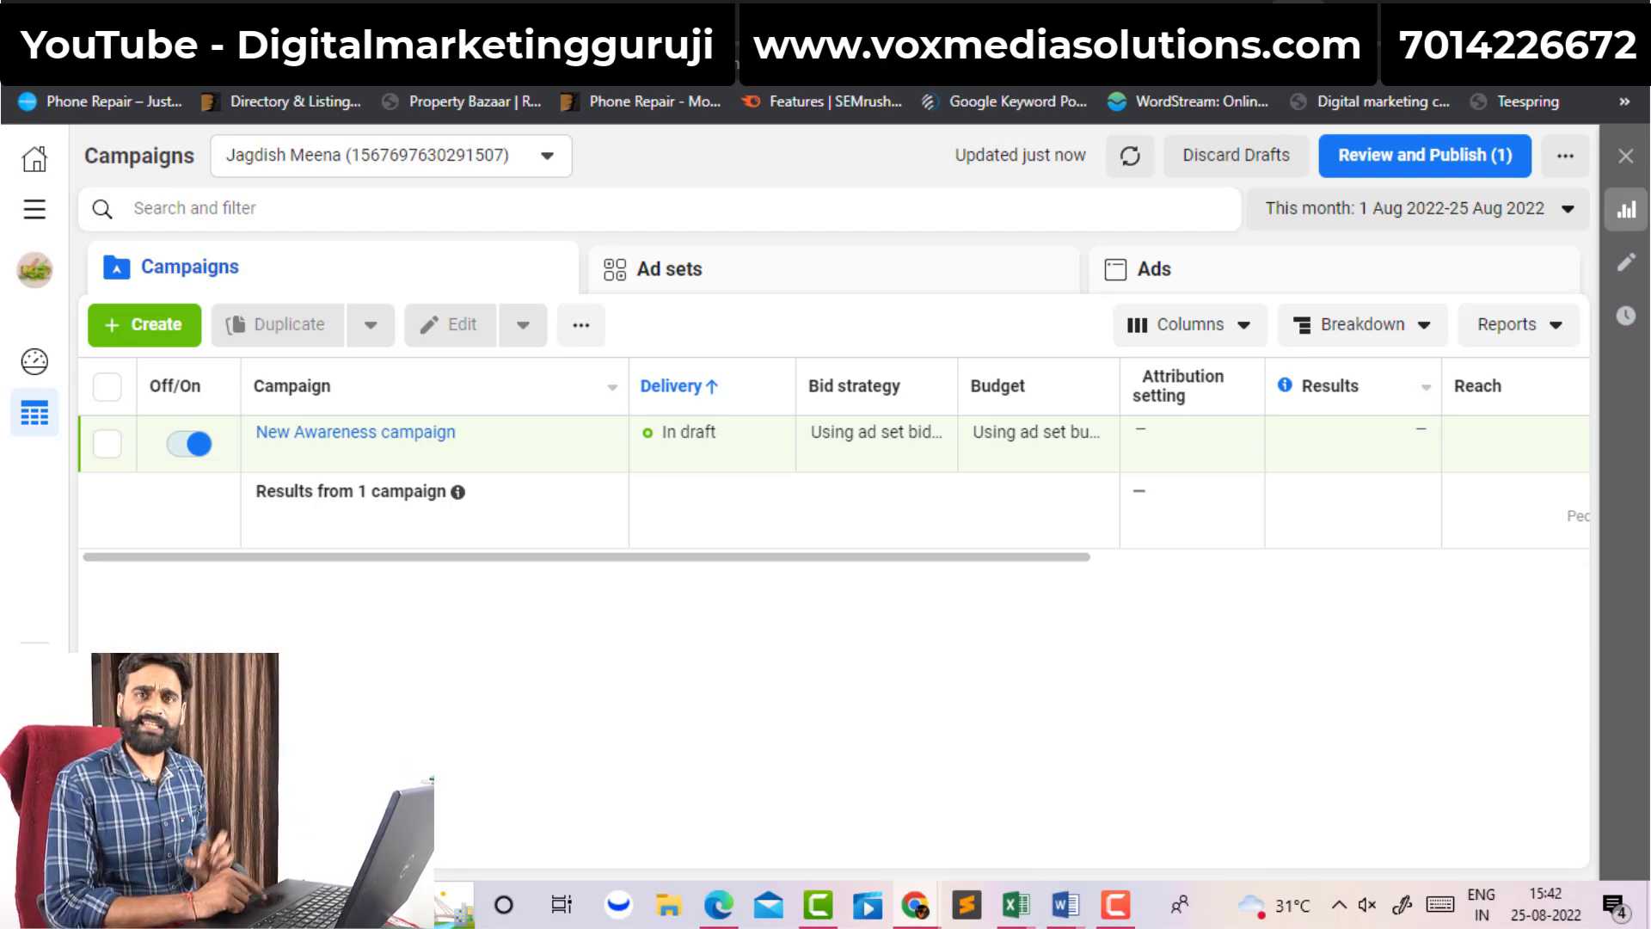
pyautogui.click(178, 334)
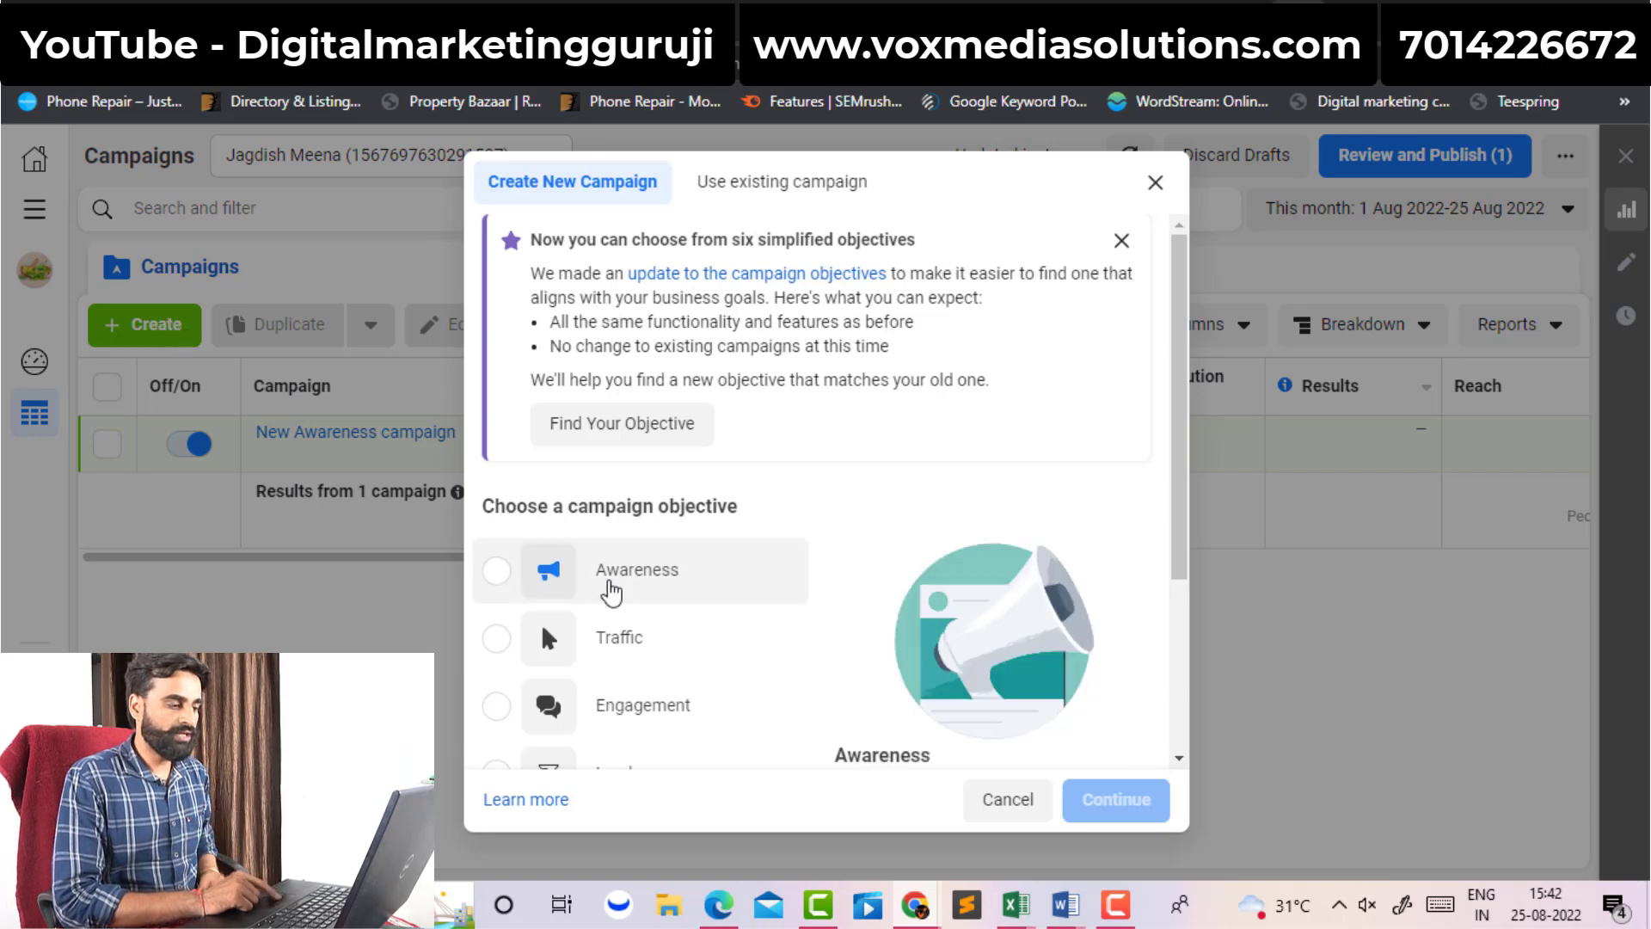
pyautogui.moveTo(1182, 400); pyautogui.dragTo(1183, 259)
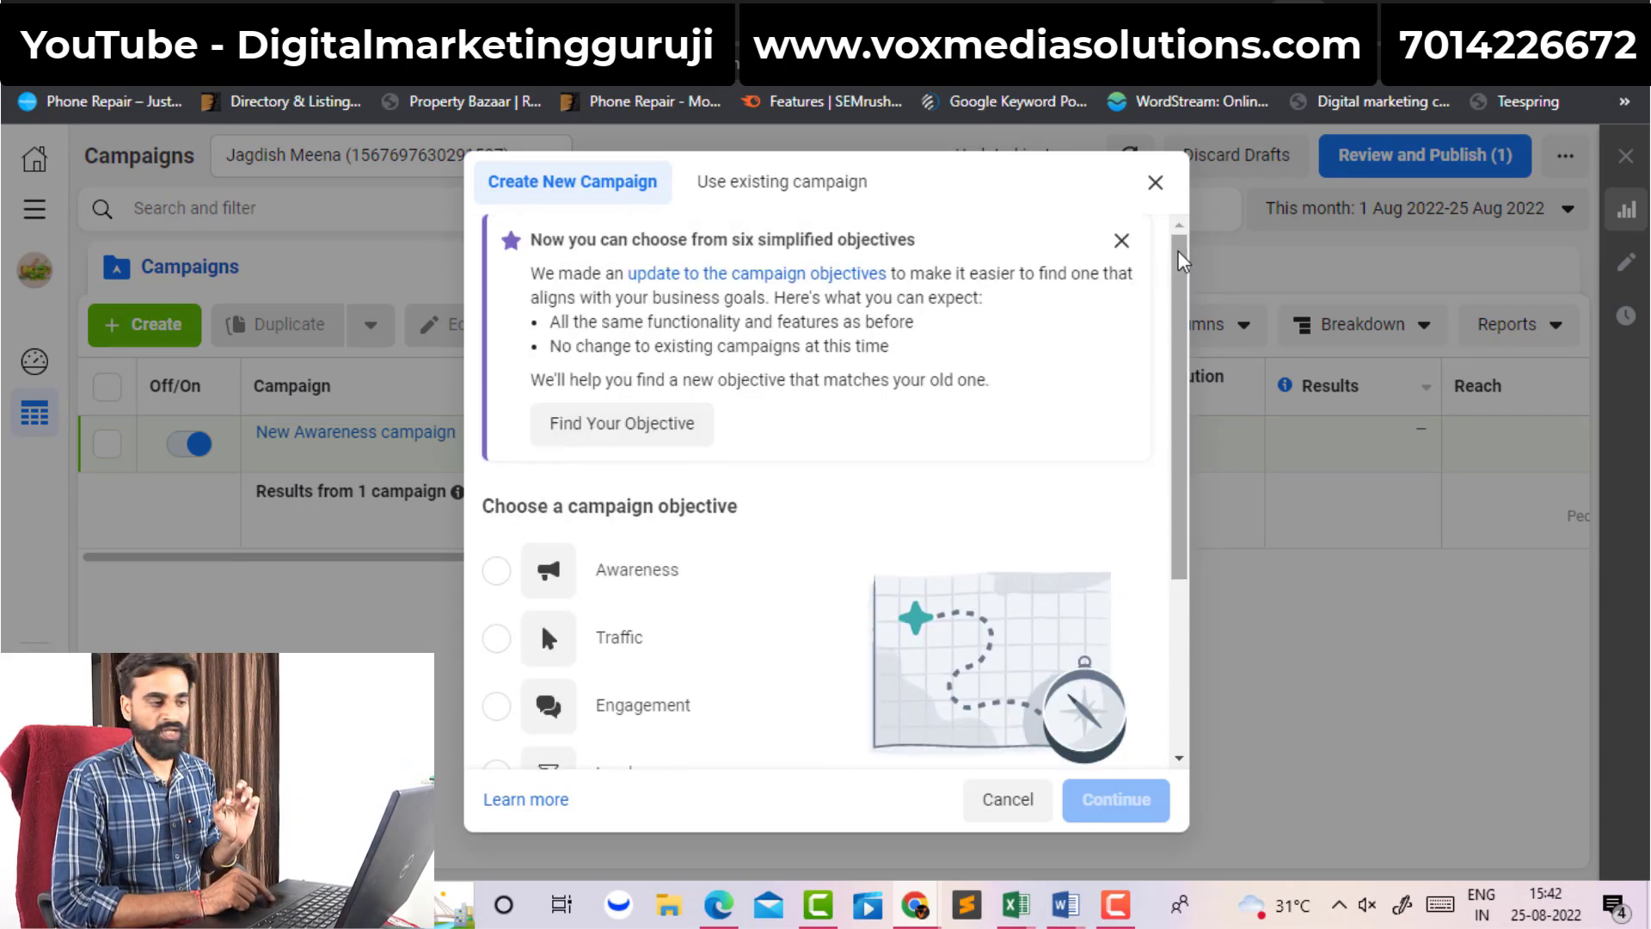
pyautogui.click(1122, 241)
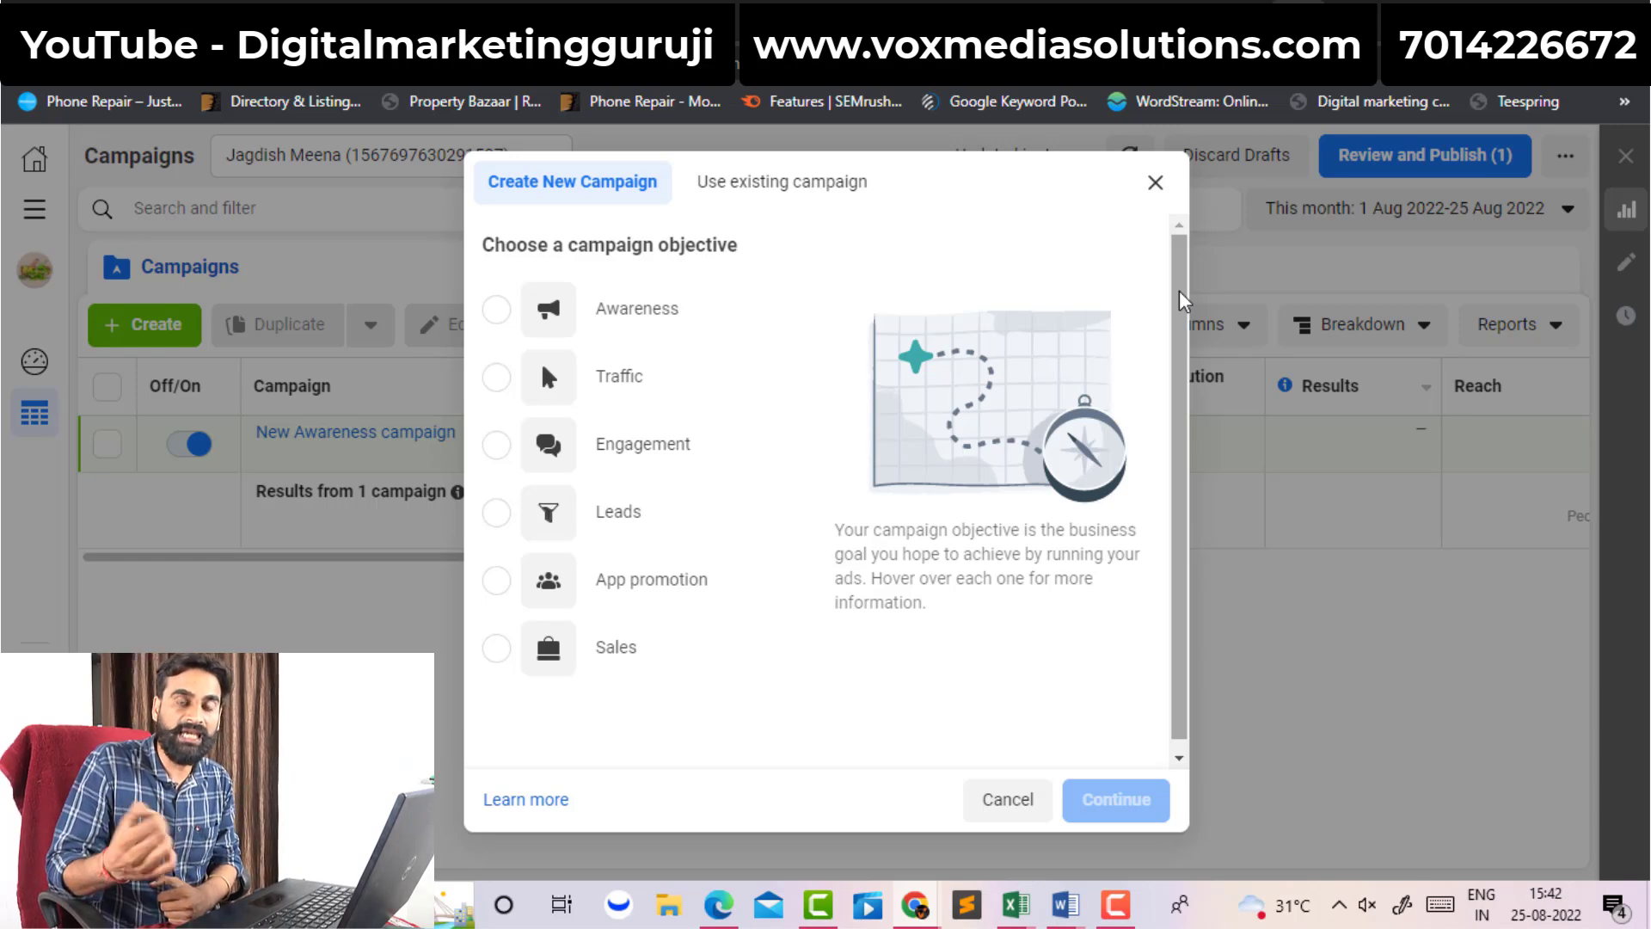
# - Choose Leads as the campaign objective and continue to the new campaign's settings
pyautogui.moveTo(741, 342)
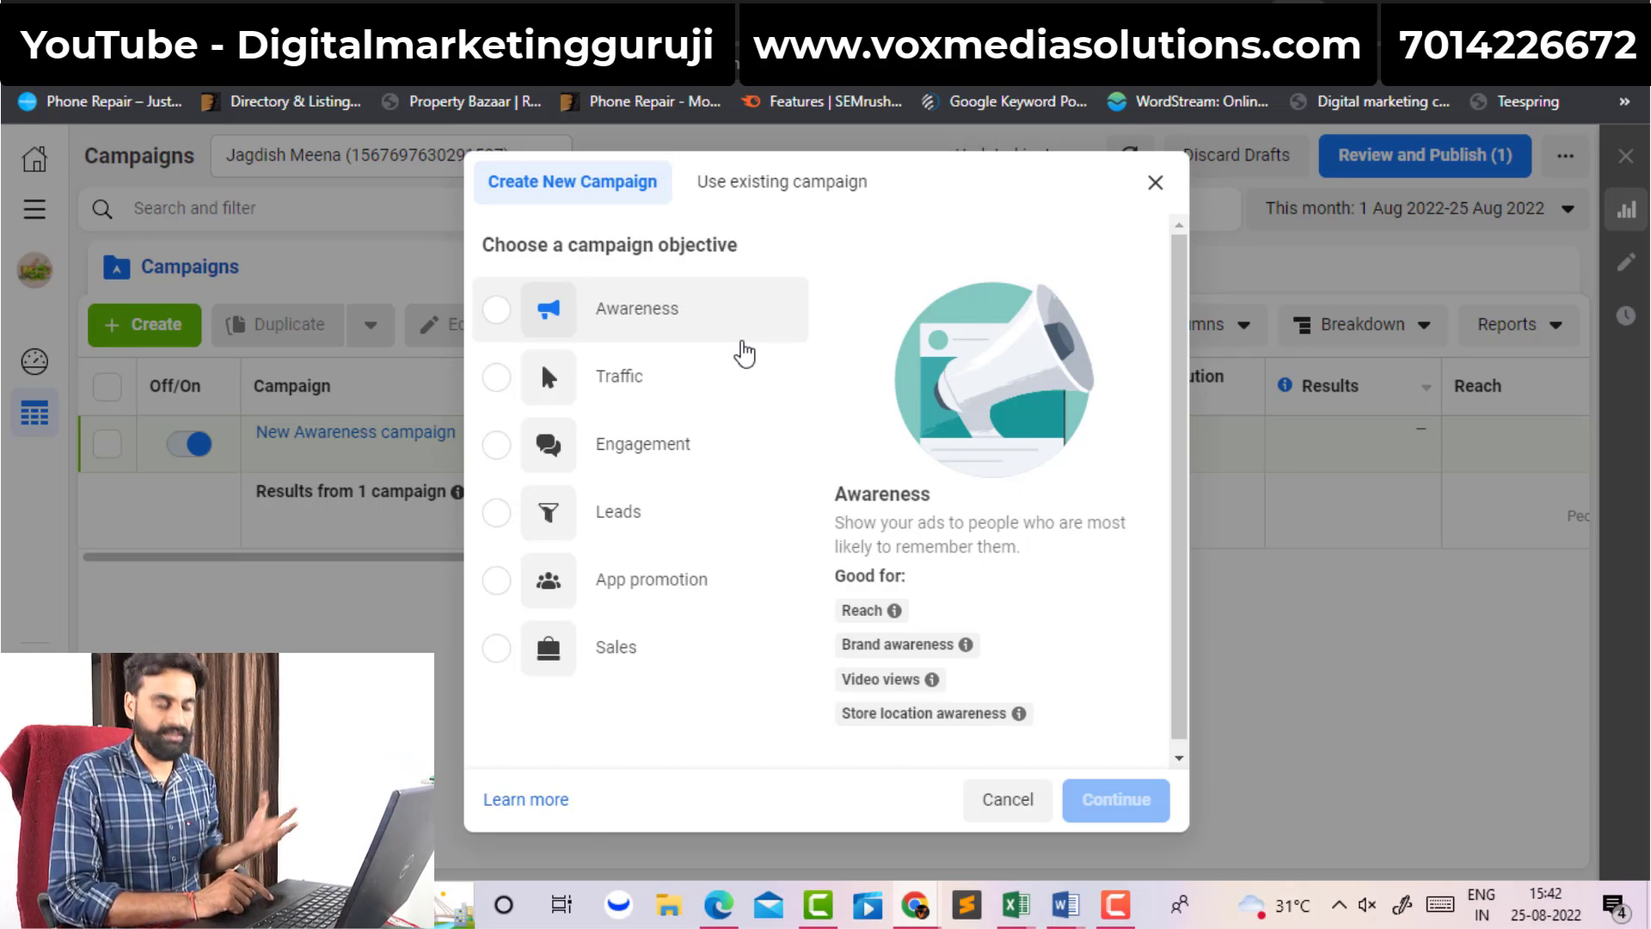
pyautogui.moveTo(579, 528)
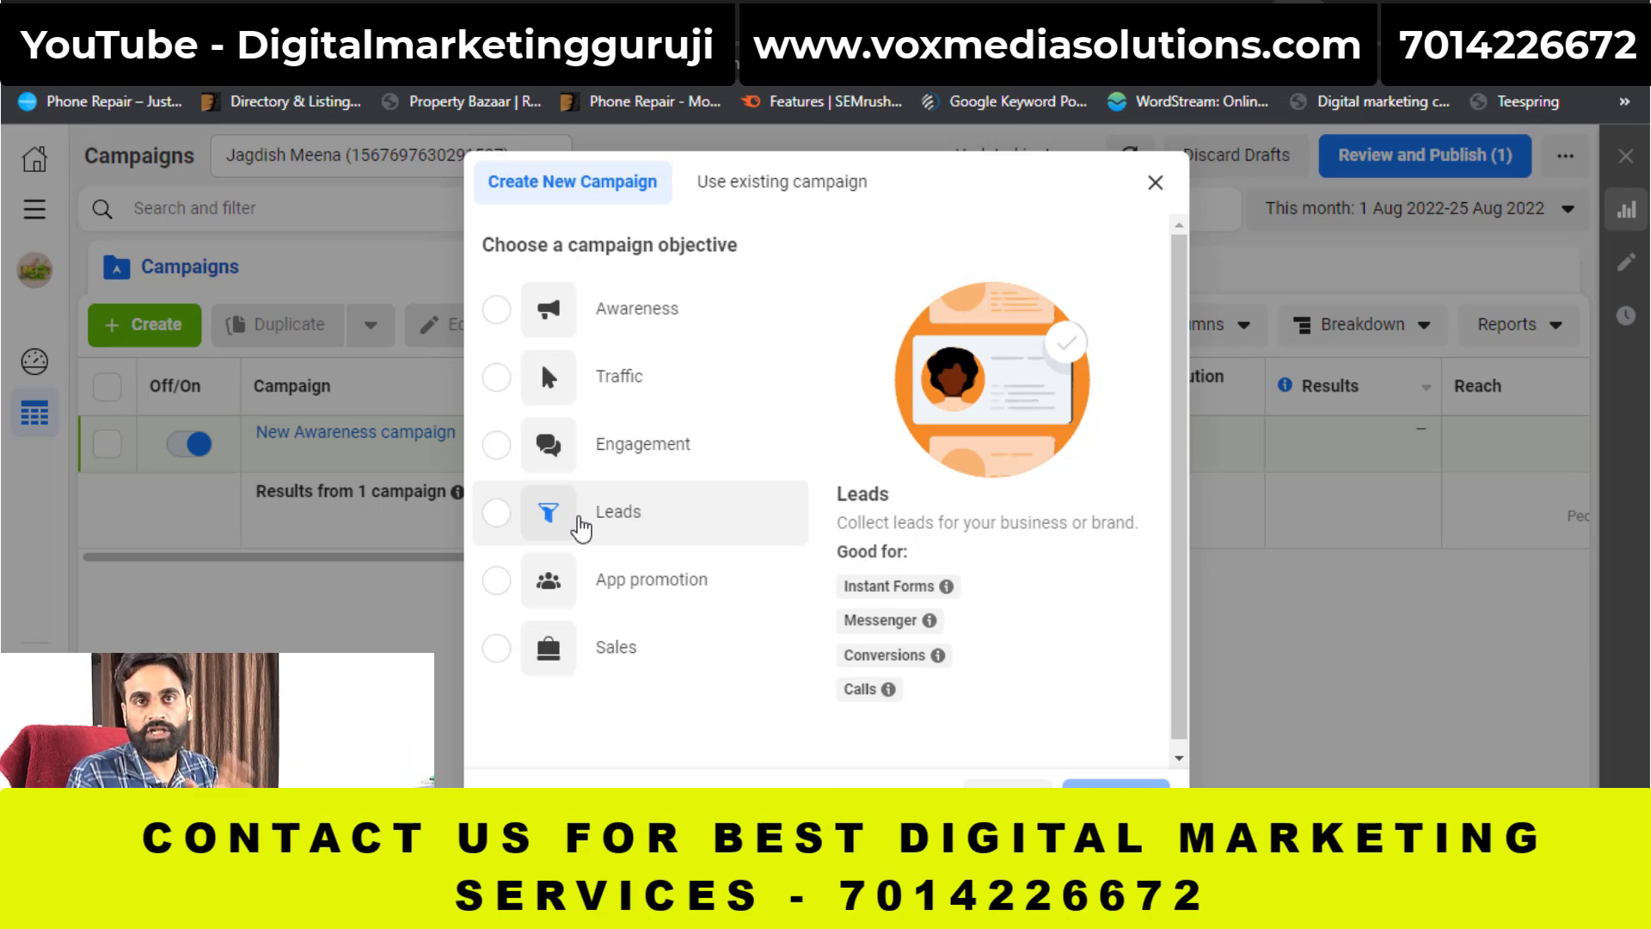
pyautogui.click(499, 515)
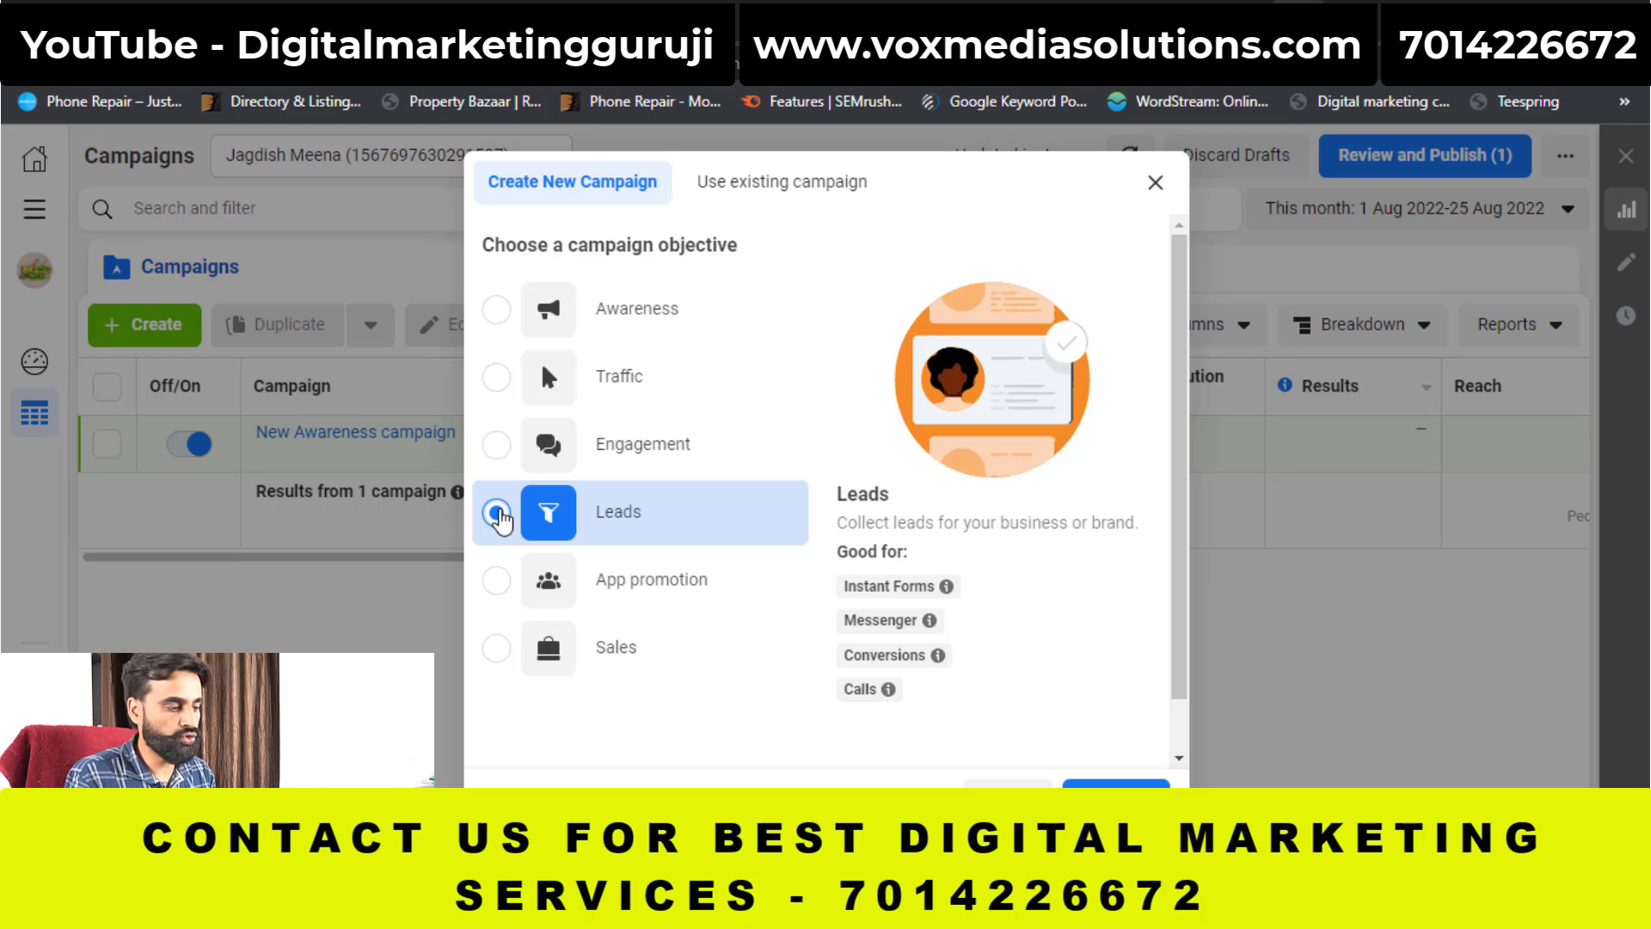
pyautogui.moveTo(1187, 332); pyautogui.dragTo(1180, 602)
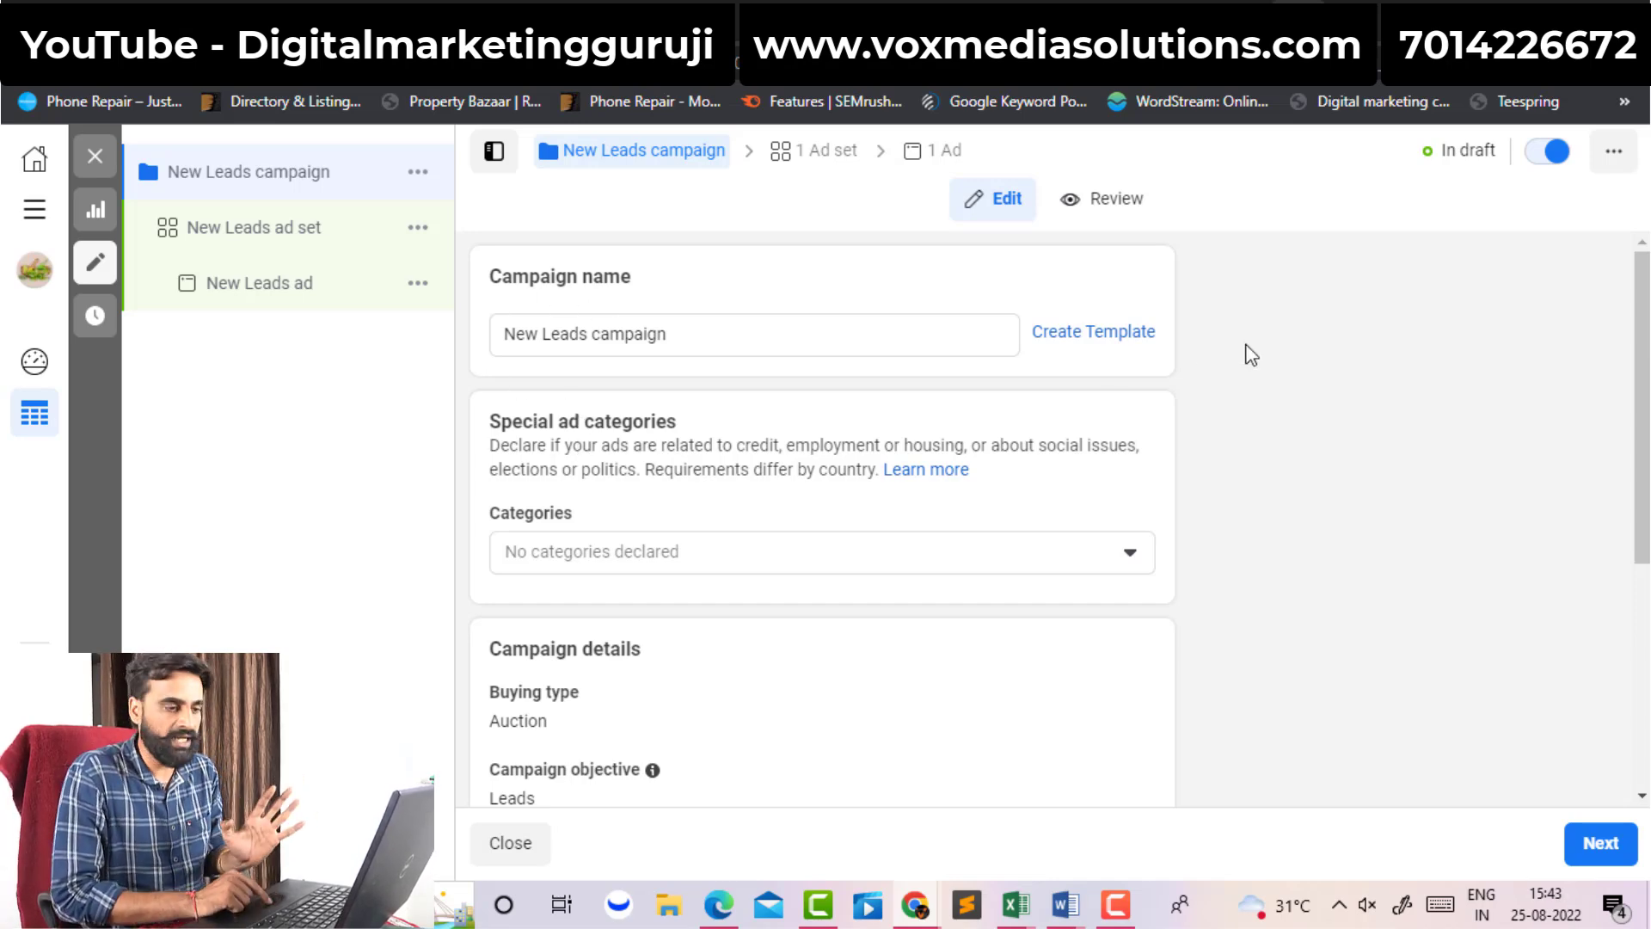
# - Turn on Advantage campaign budget with a daily budget of 100 INR and proceed to the ad set
pyautogui.moveTo(1632, 365); pyautogui.dragTo(1632, 507)
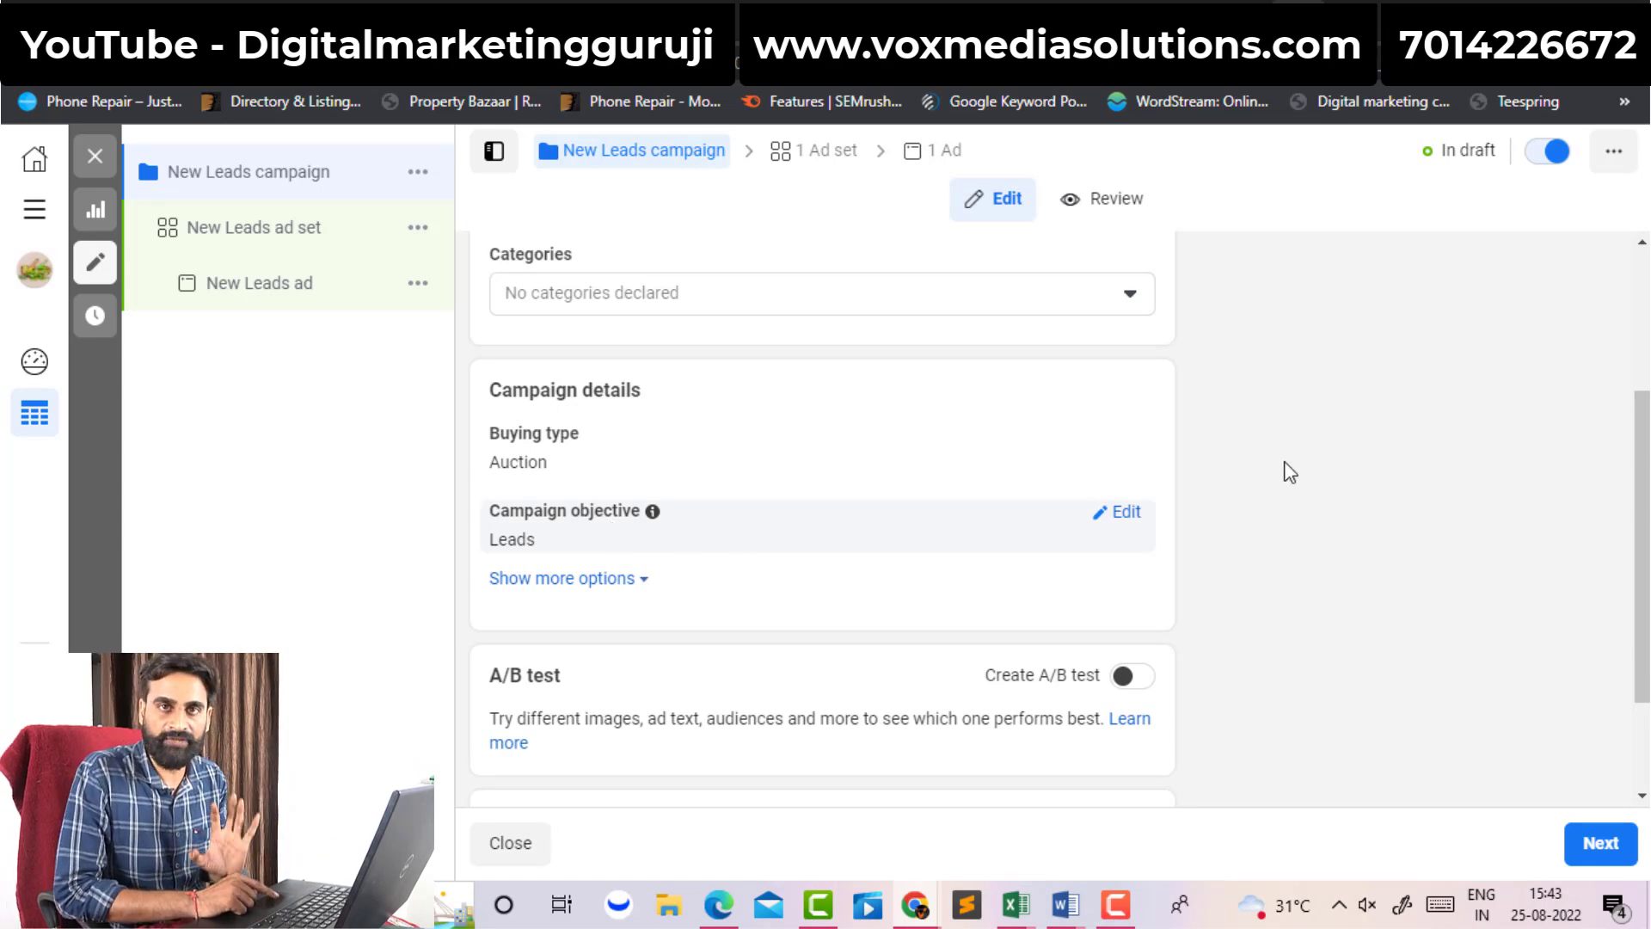
pyautogui.moveTo(1644, 627); pyautogui.dragTo(1644, 709)
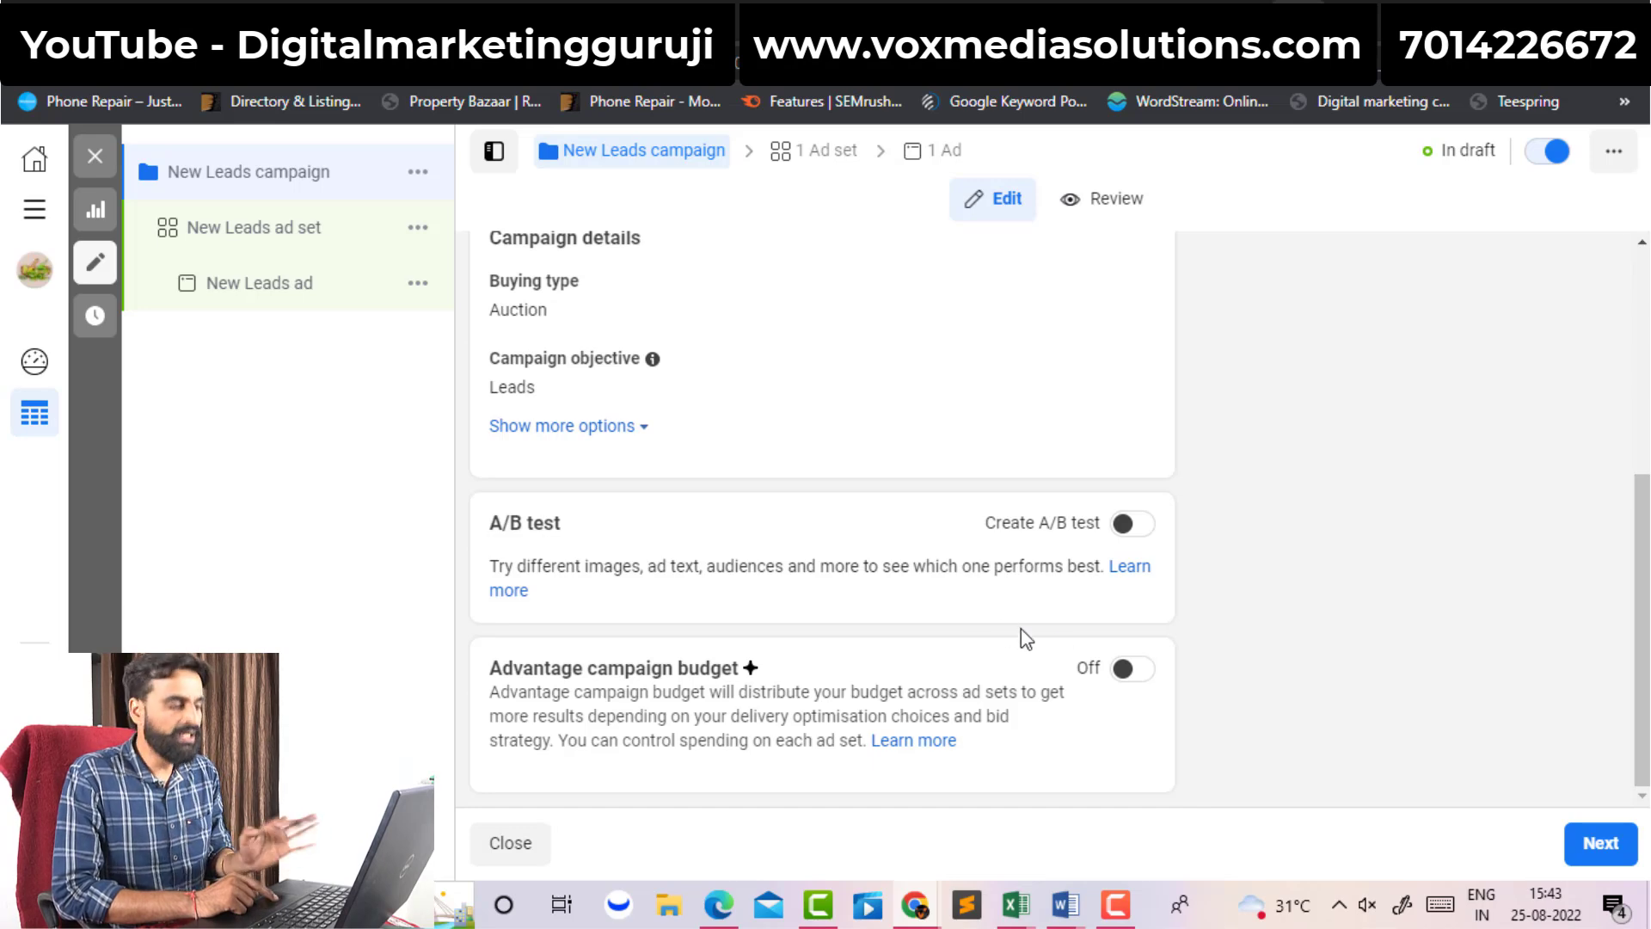
pyautogui.click(1130, 671)
pyautogui.scroll(-3, 1130, 682)
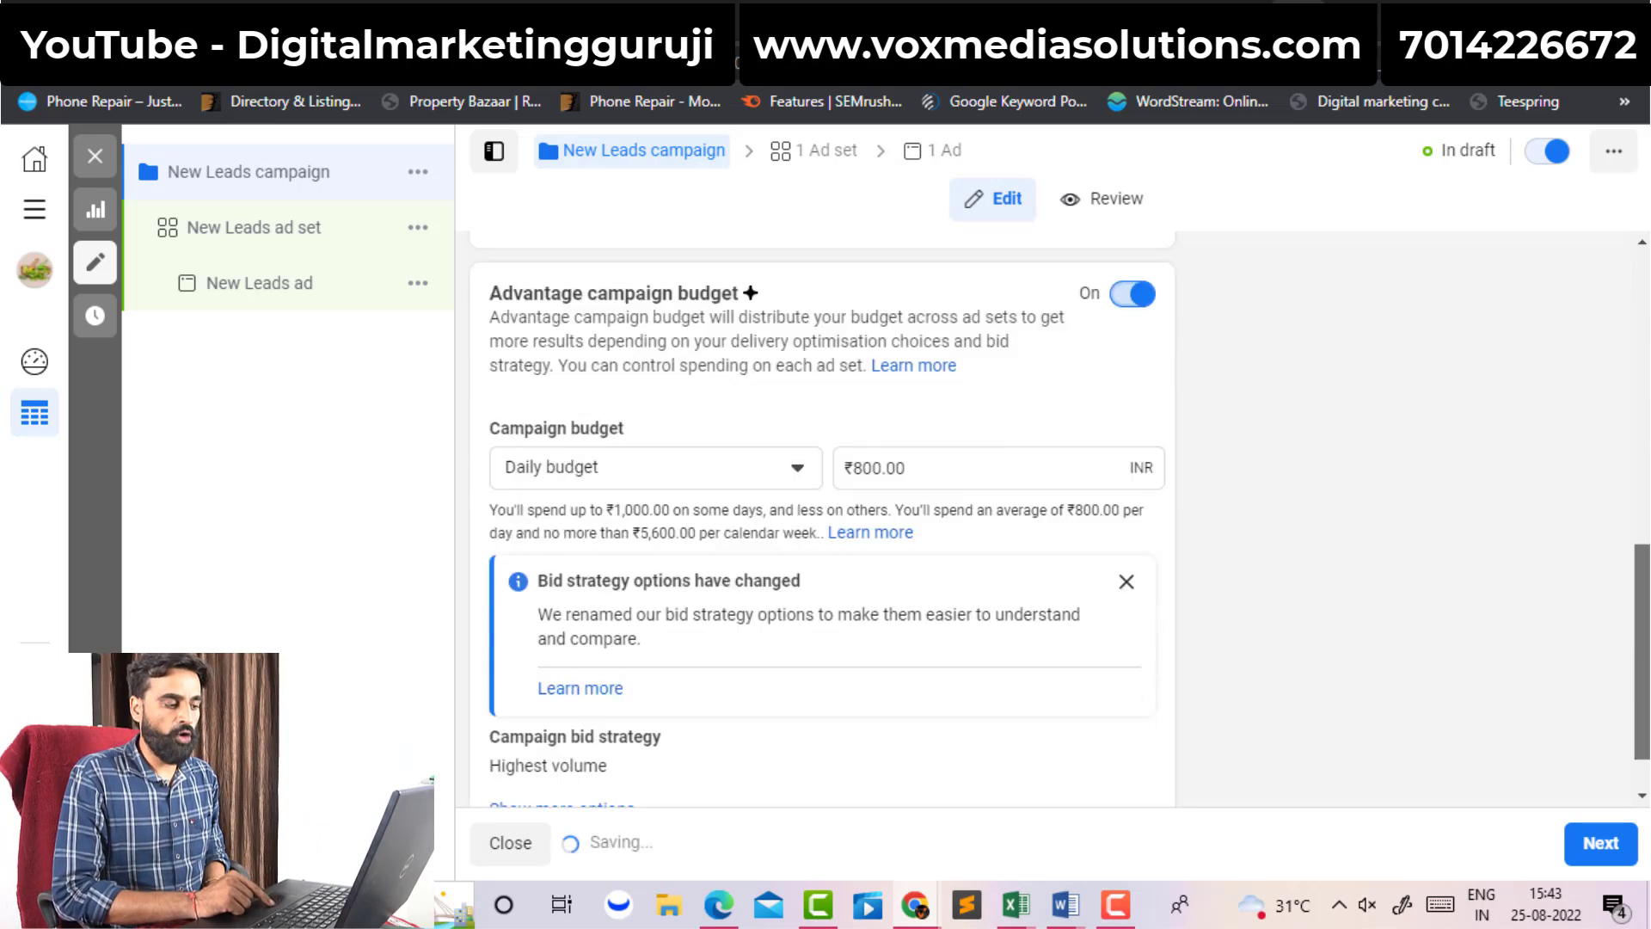
pyautogui.tripleClick(871, 449)
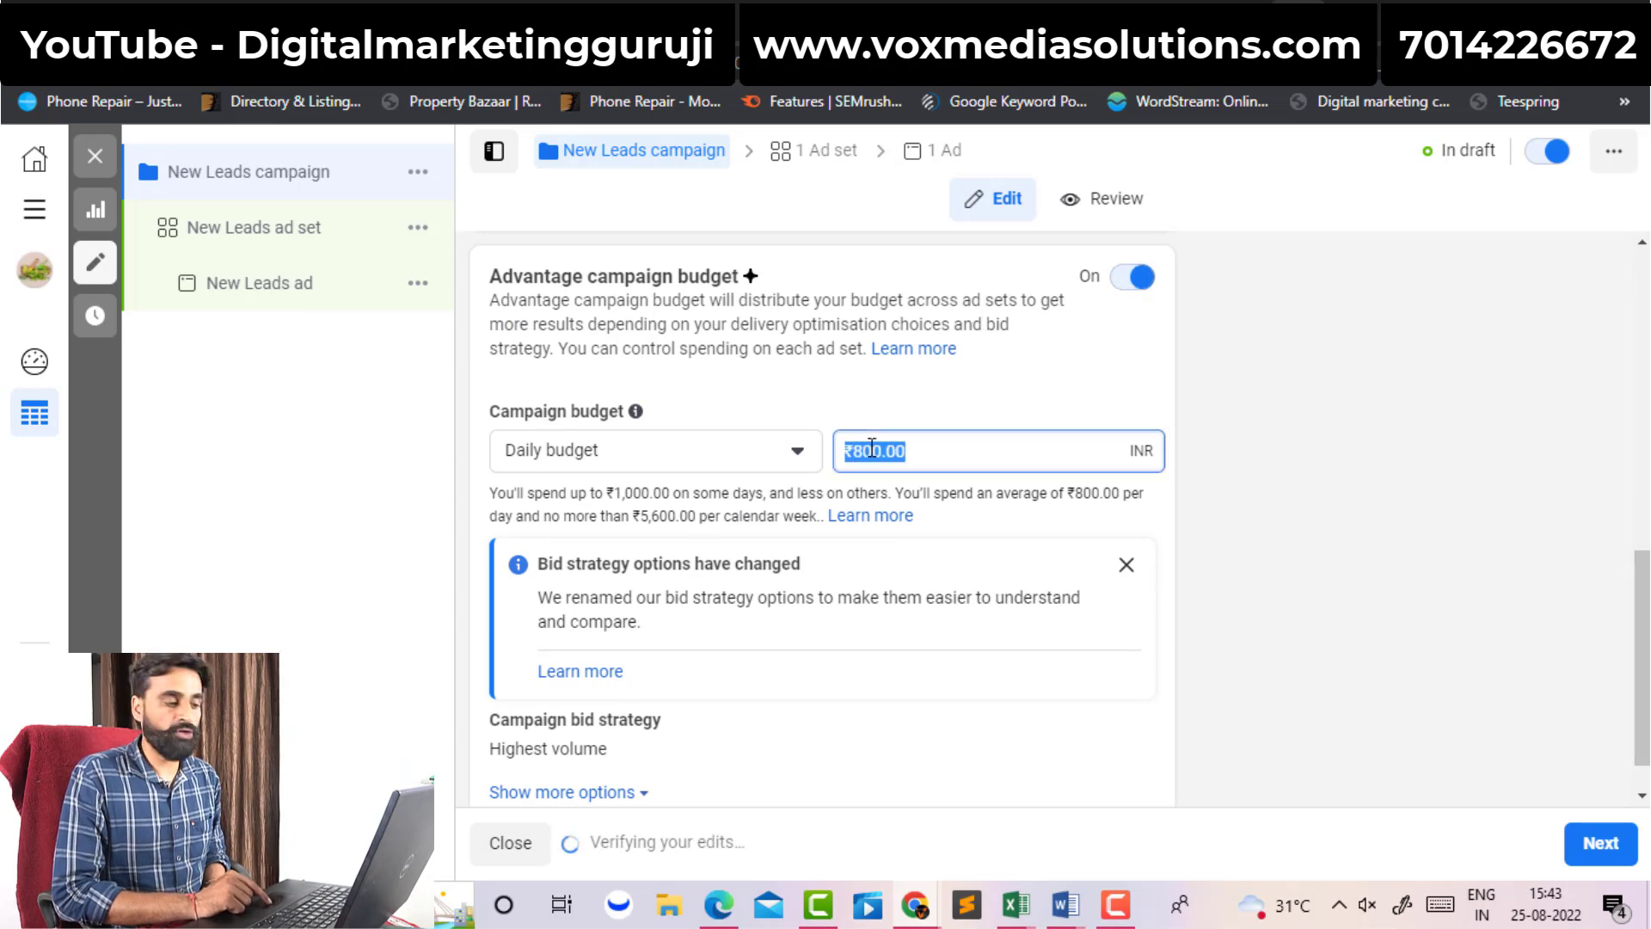
pyautogui.write('100')
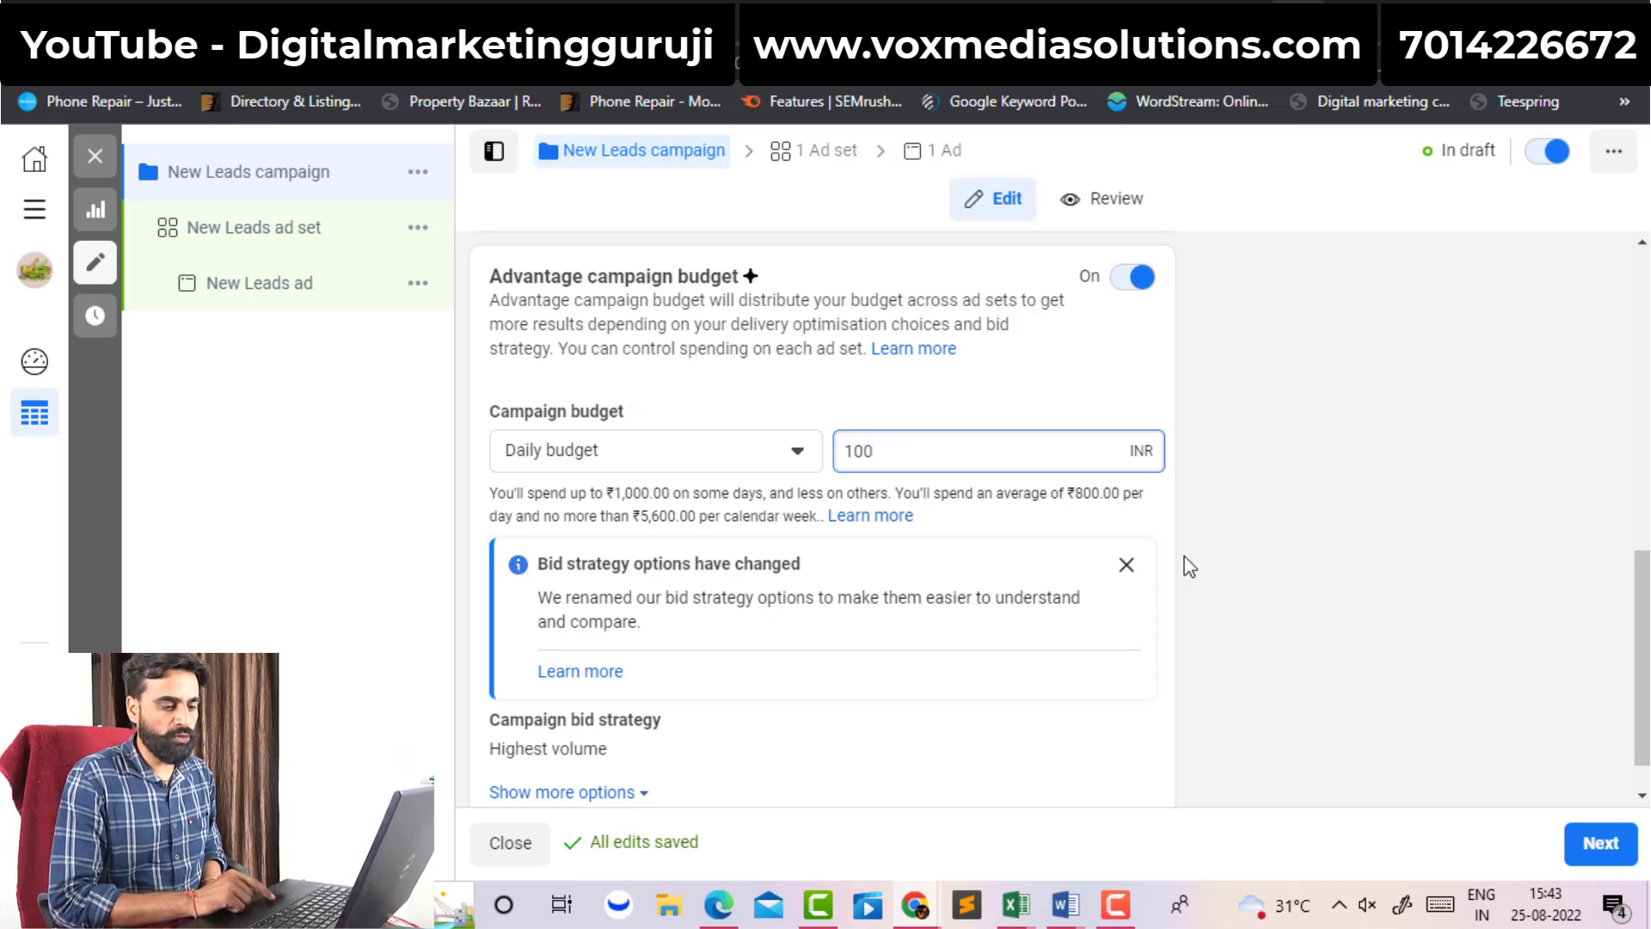
pyautogui.click(1589, 847)
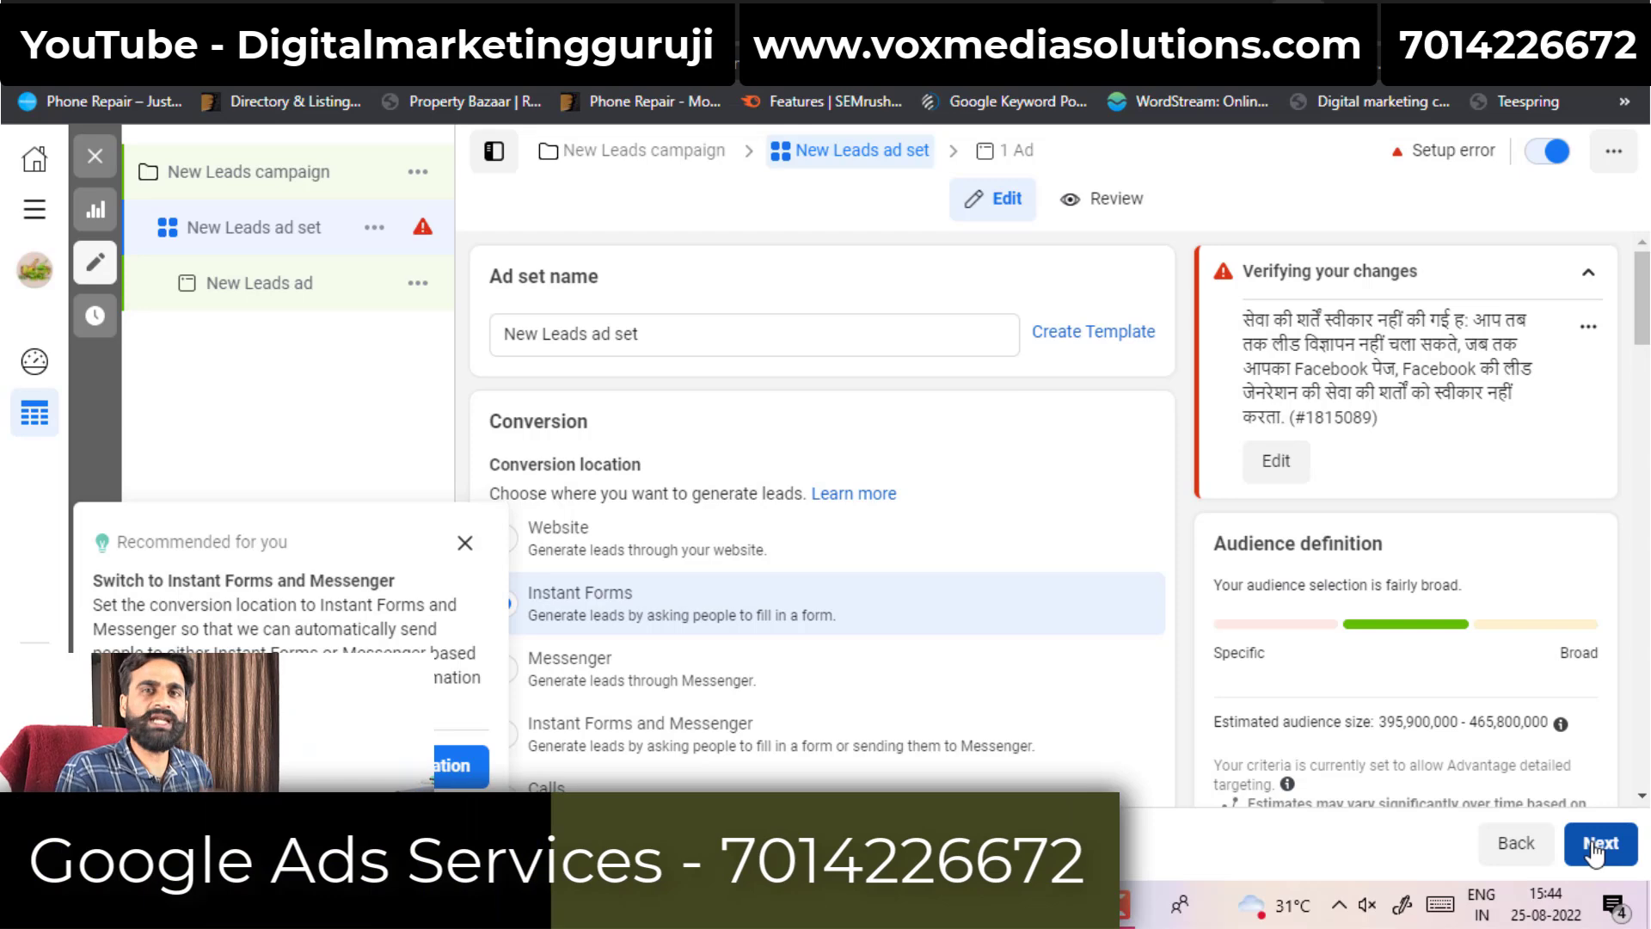
# - Dismiss the Instant Forms and Messenger recommendation and review the ad set's conversion location options
pyautogui.click(465, 543)
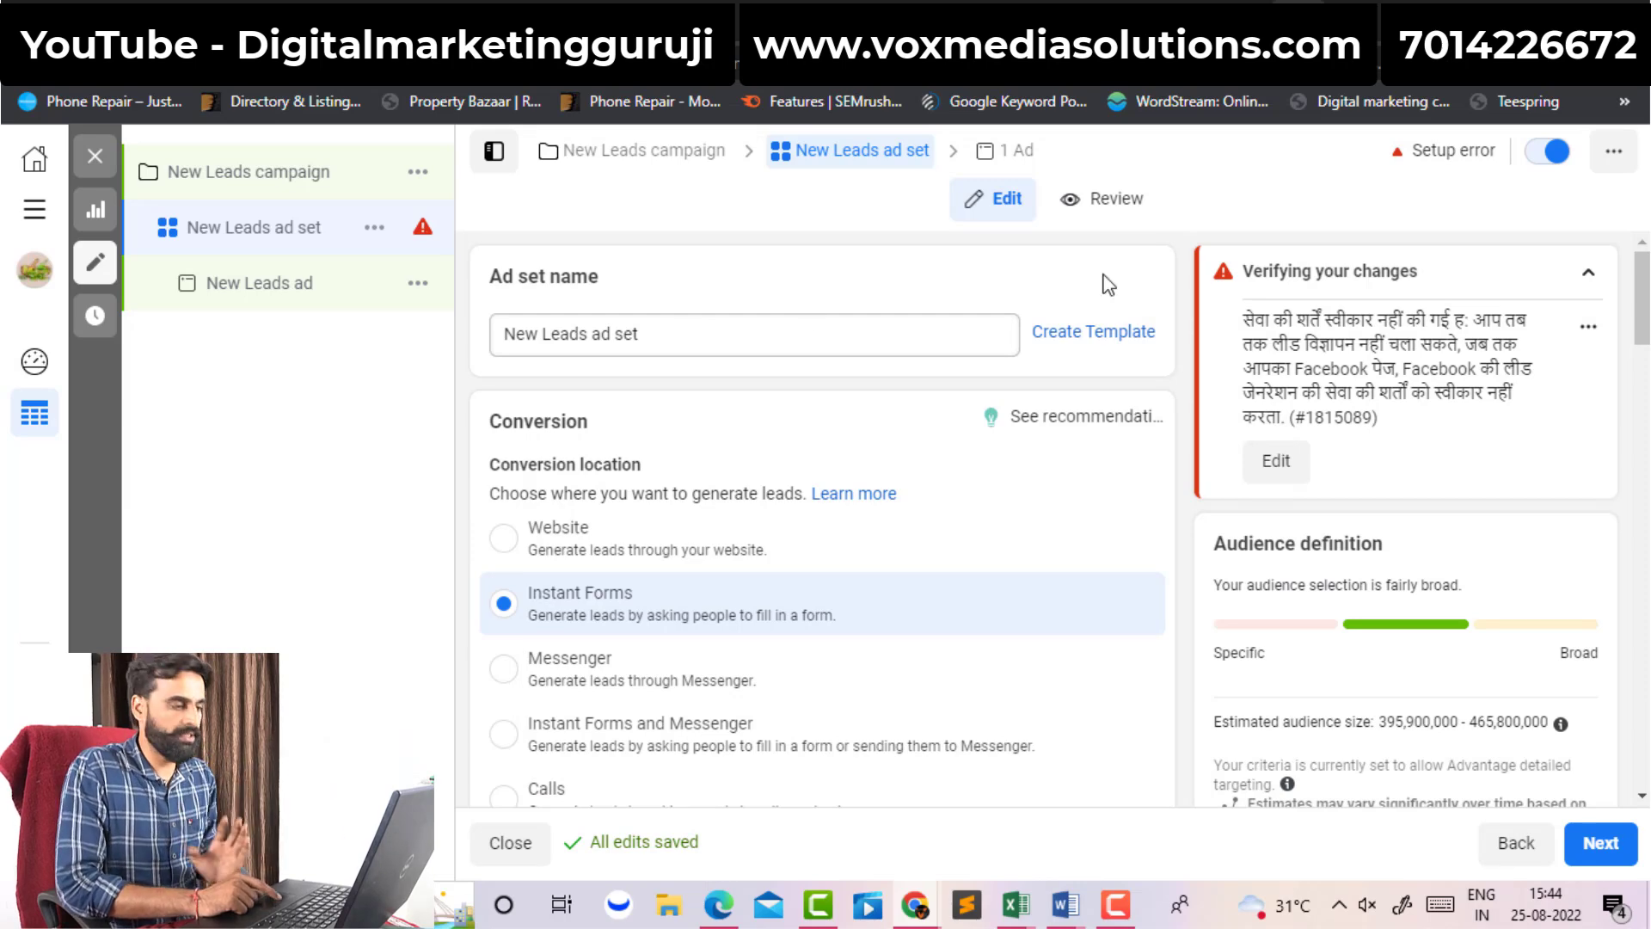
pyautogui.scroll(-5, 943, 450)
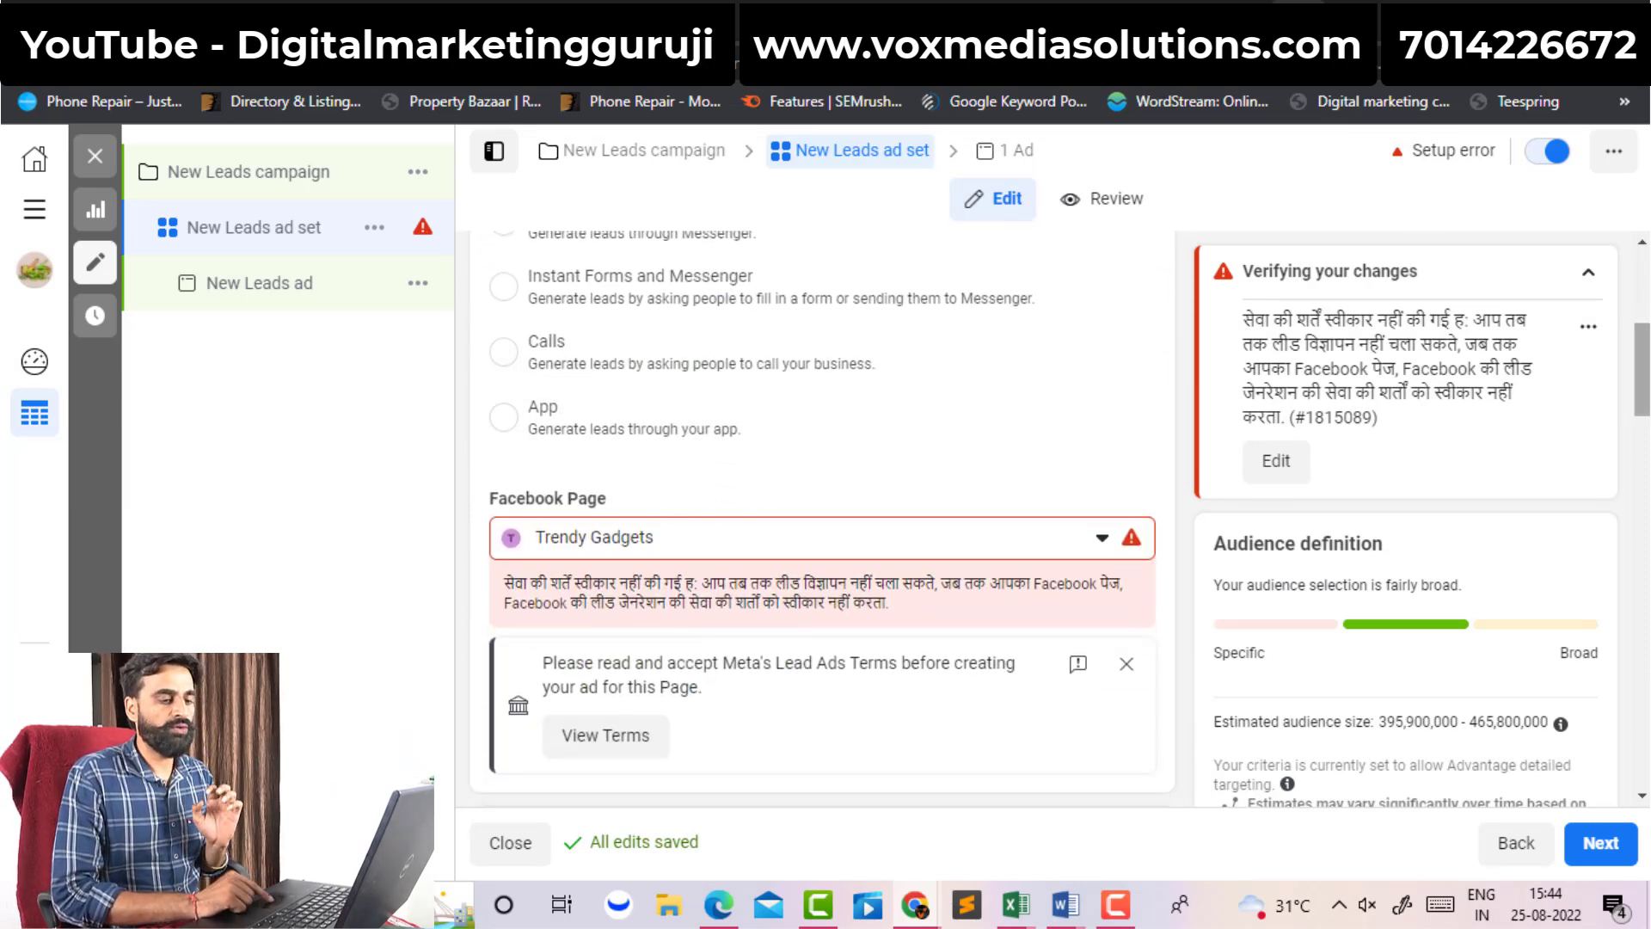
pyautogui.scroll(2, 1641, 361)
pyautogui.scroll(1, 1642, 344)
pyautogui.scroll(2, 1643, 344)
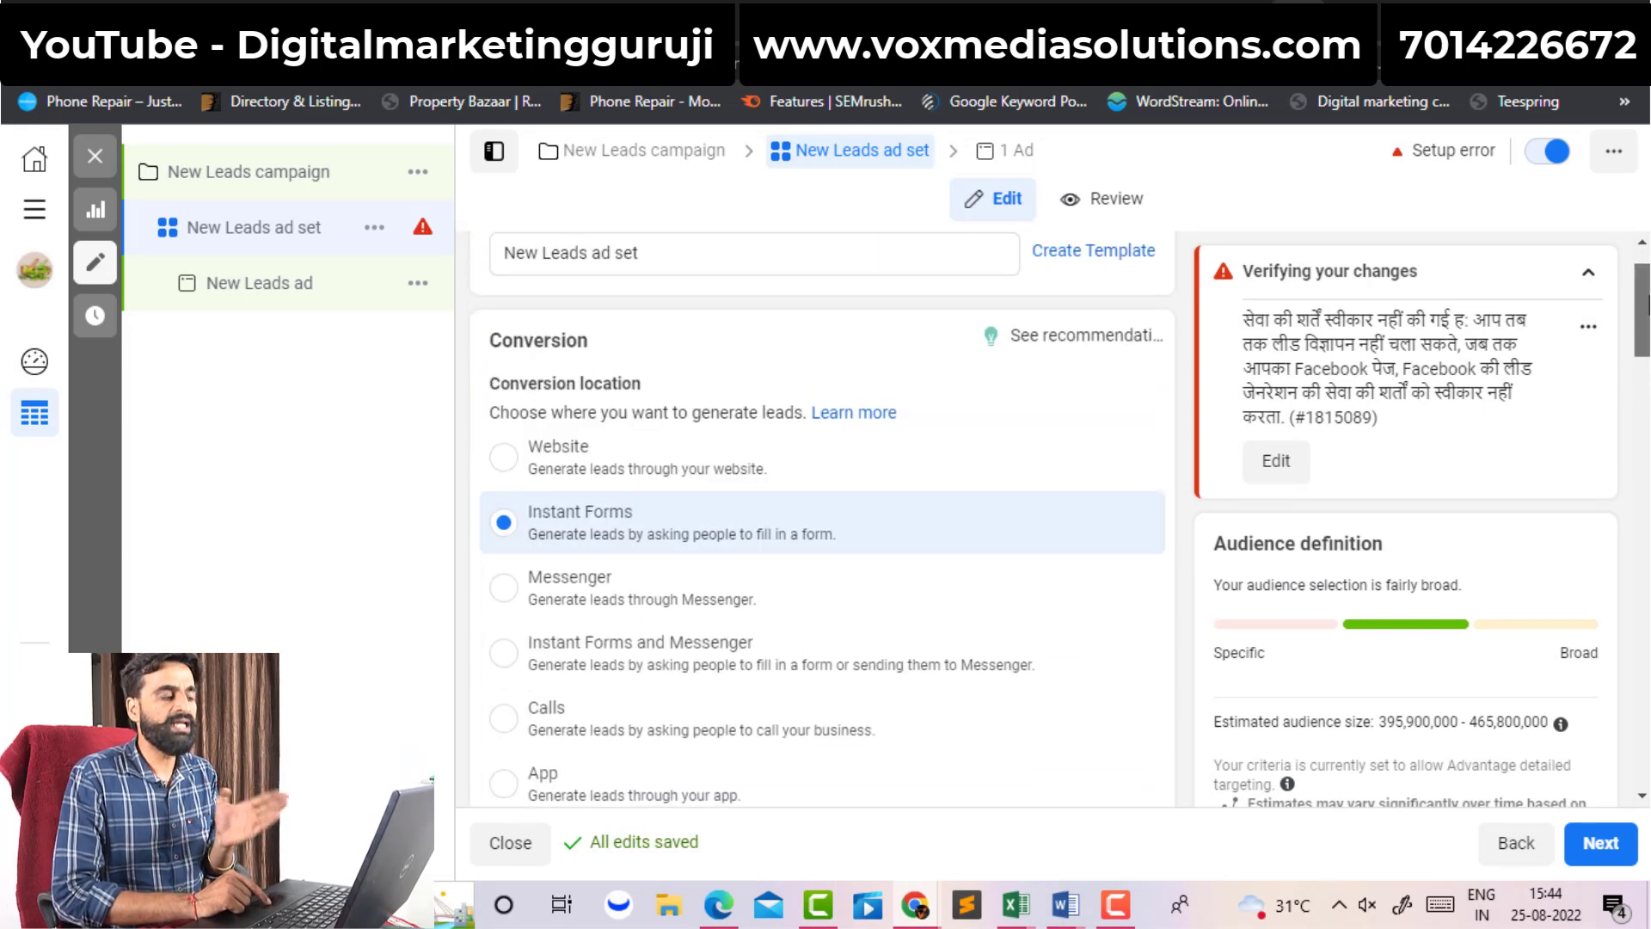
pyautogui.scroll(-2, 1643, 344)
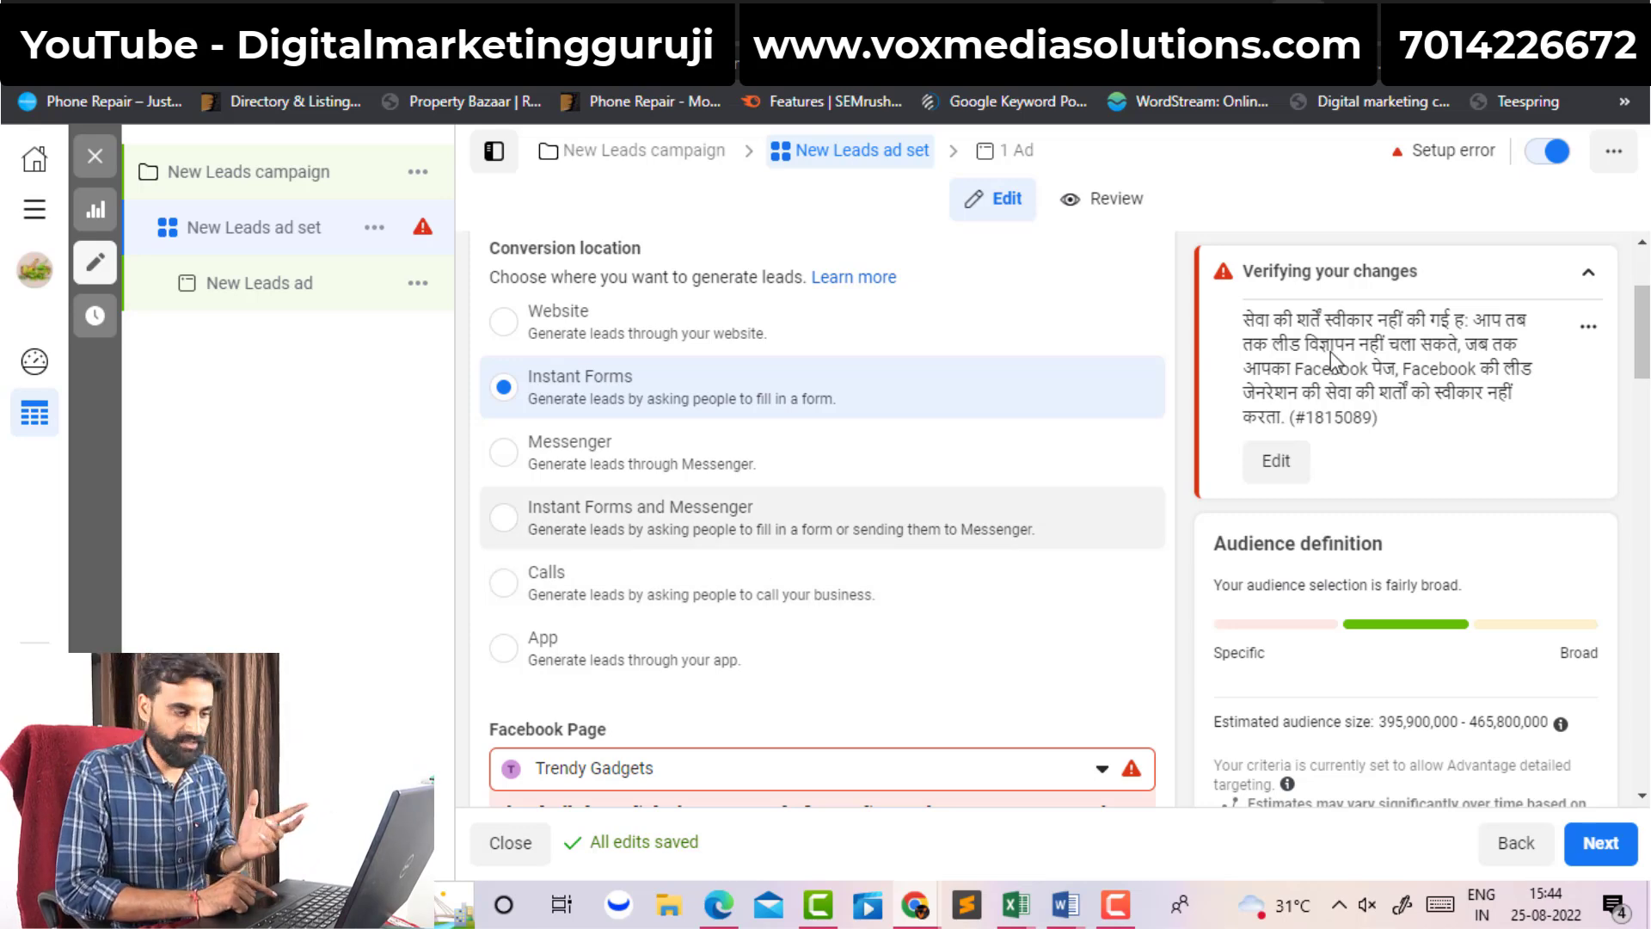
# - Select the Trendy Gadgets Facebook Page for the ad set and accept Meta's Lead Ads Terms for it
pyautogui.scroll(-5, 763, 565)
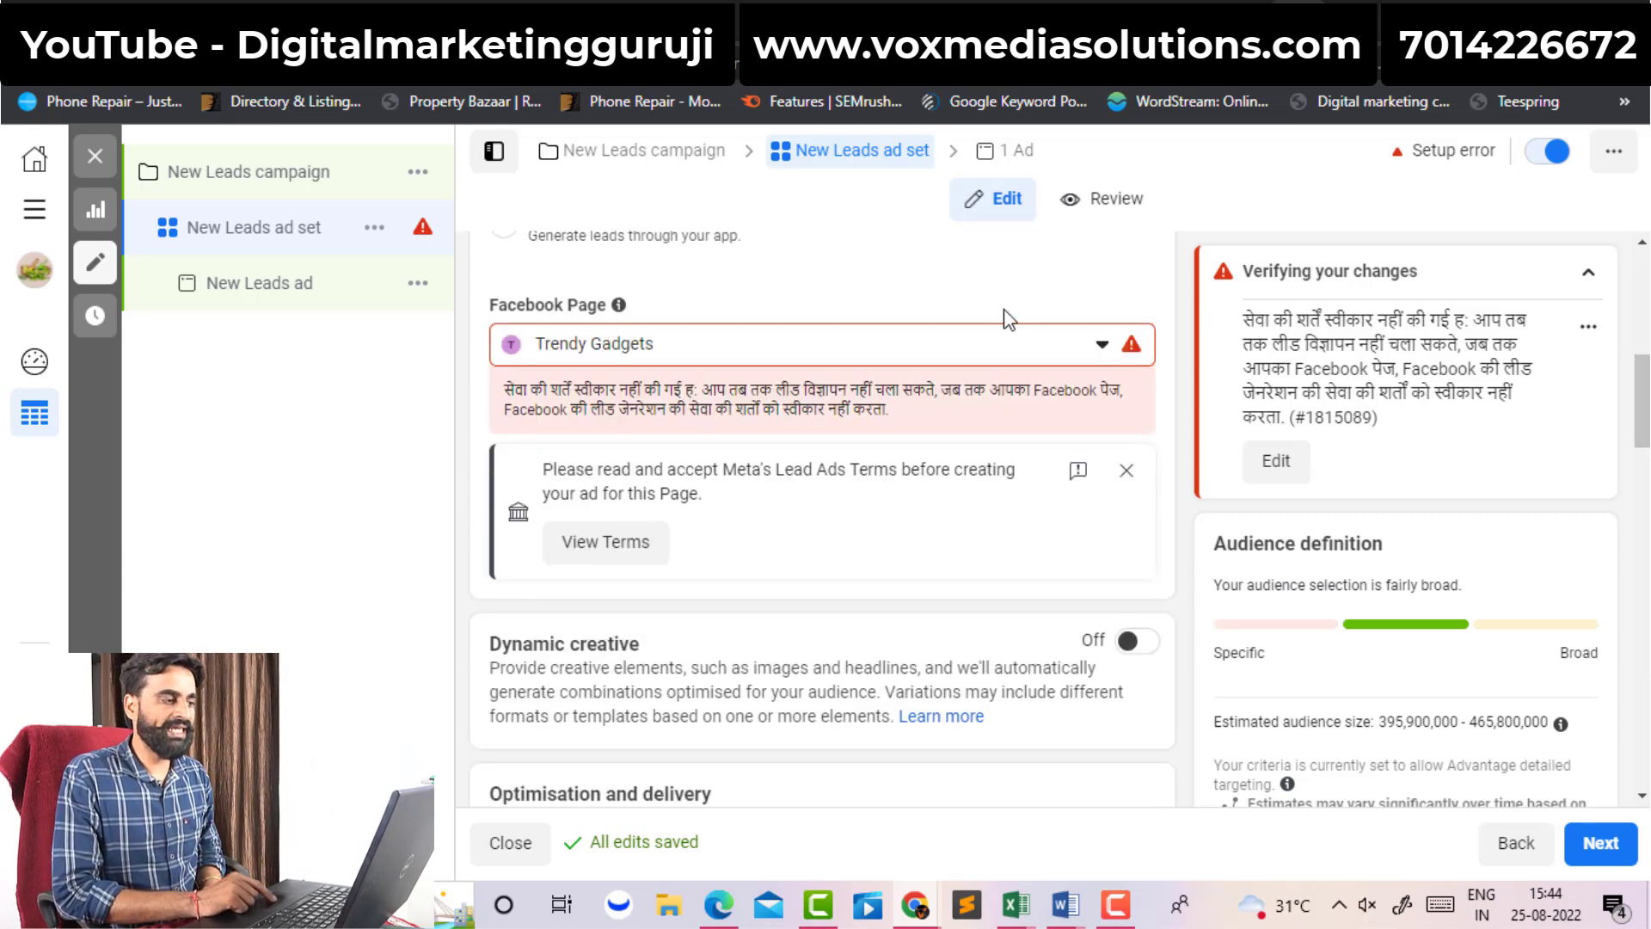
pyautogui.click(670, 358)
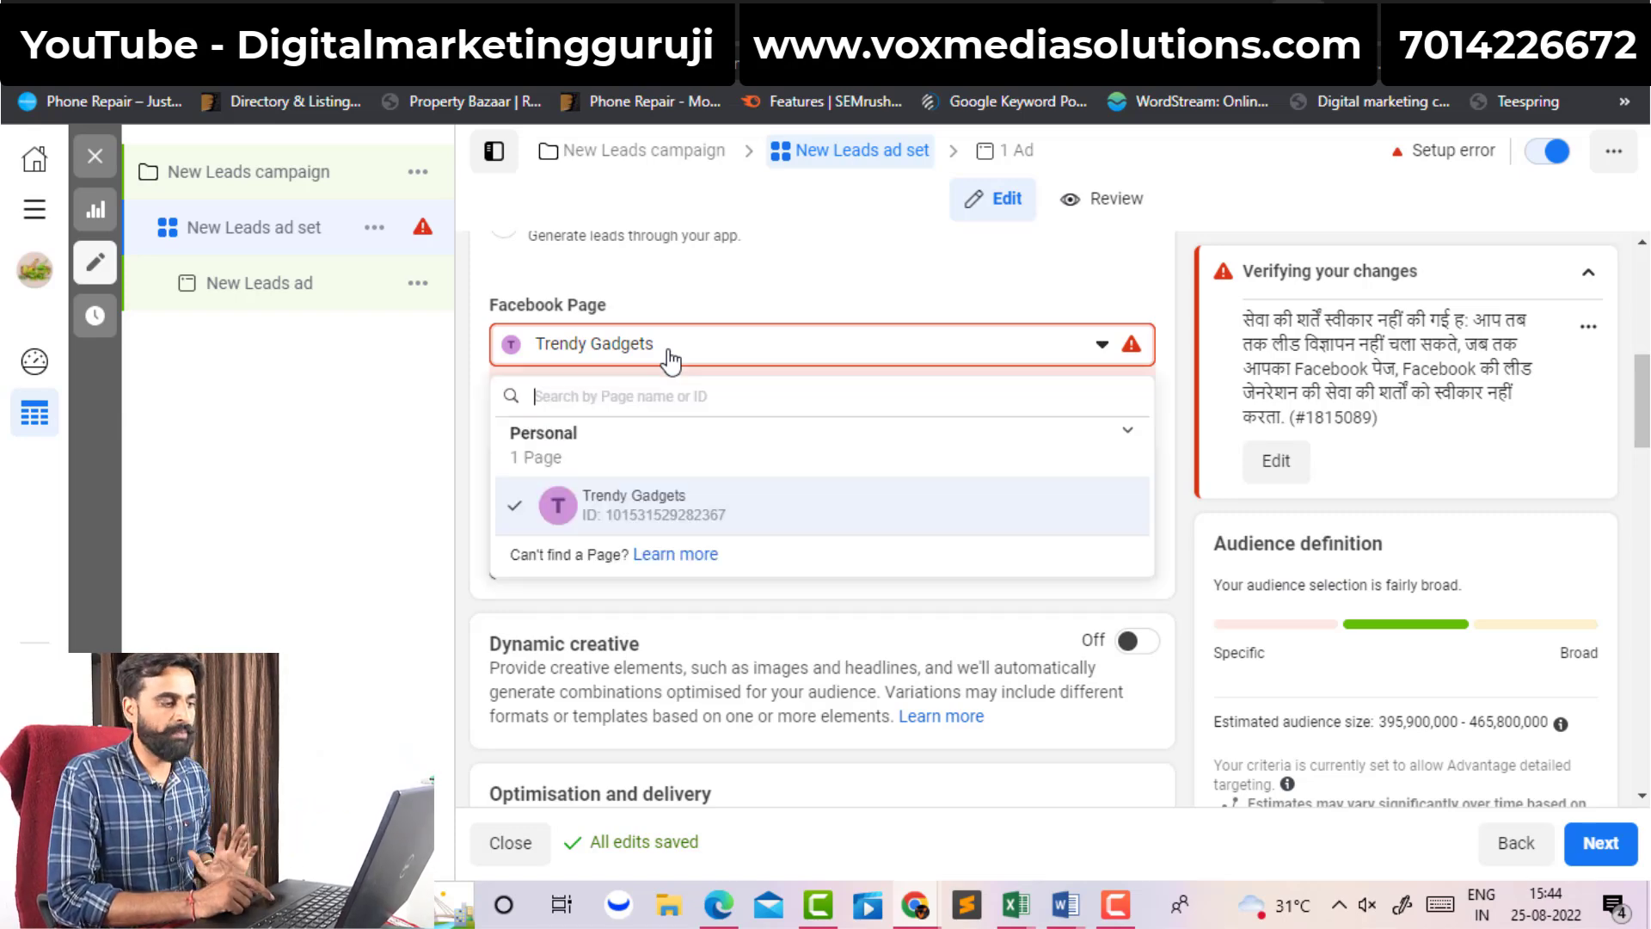
pyautogui.click(674, 514)
pyautogui.click(632, 543)
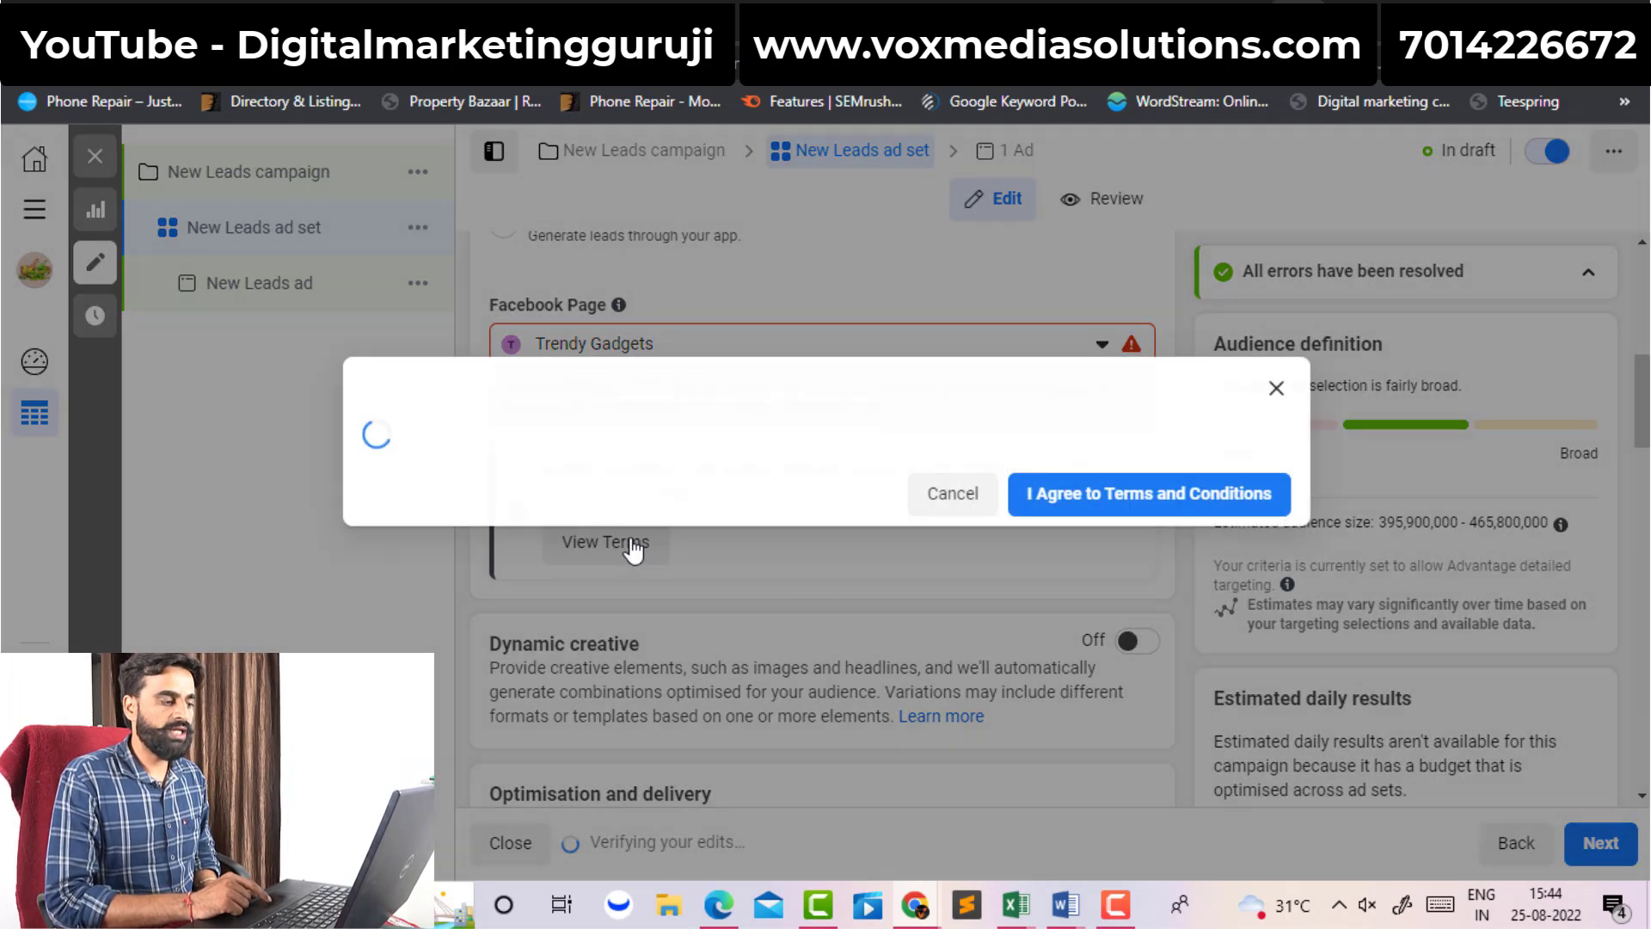
pyautogui.click(1140, 769)
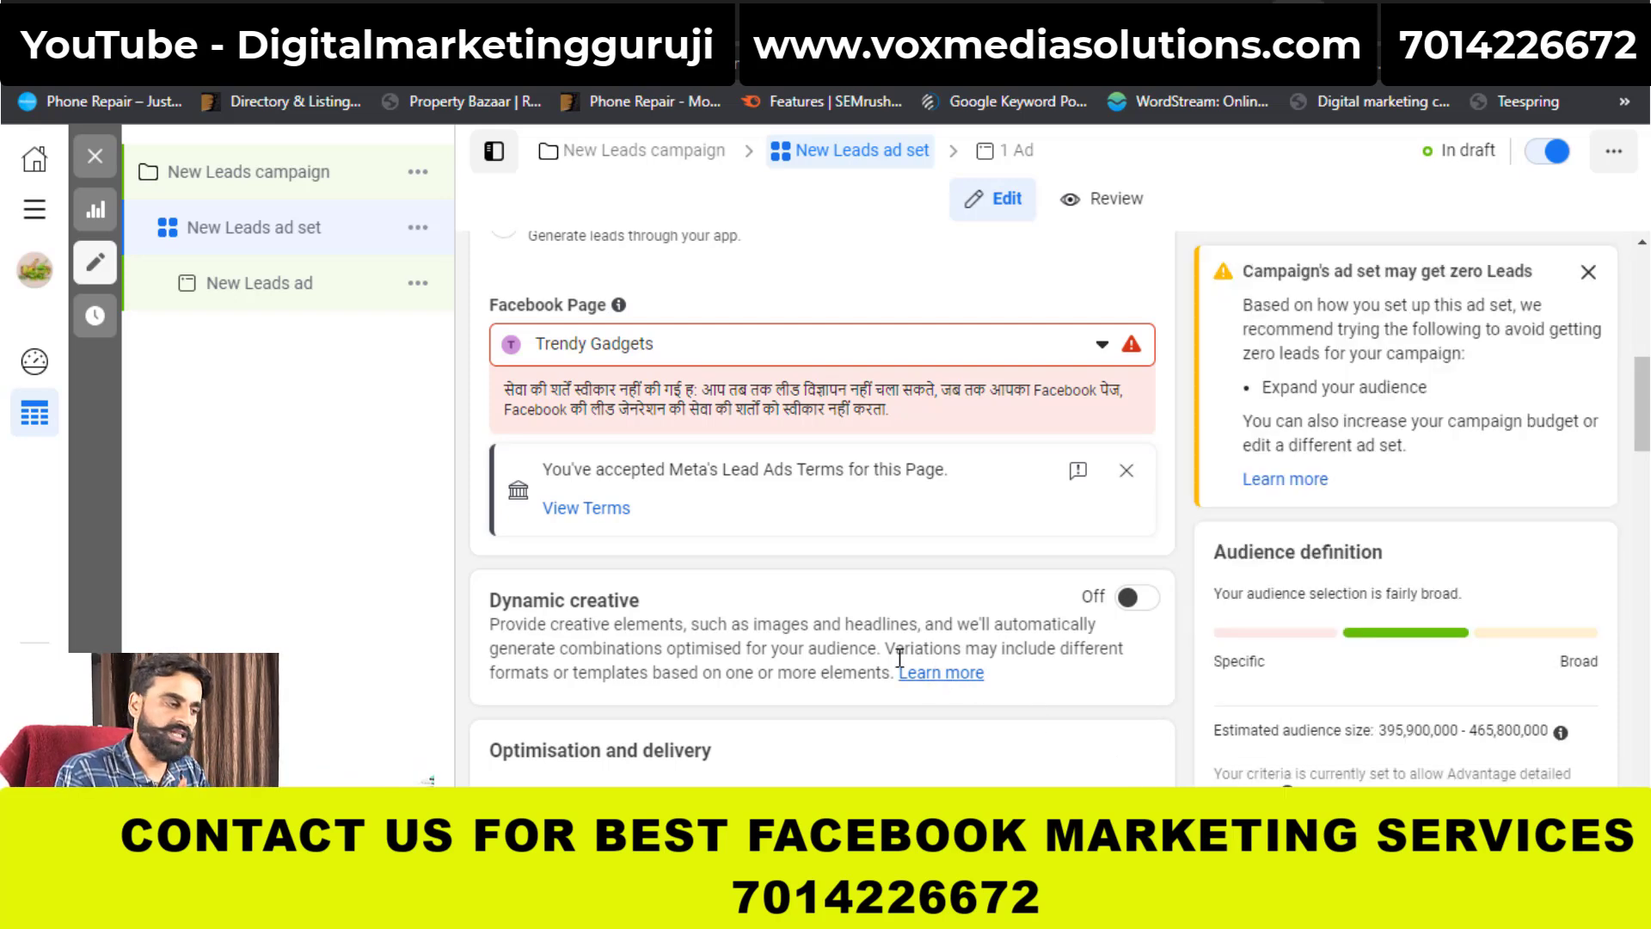
pyautogui.click(572, 510)
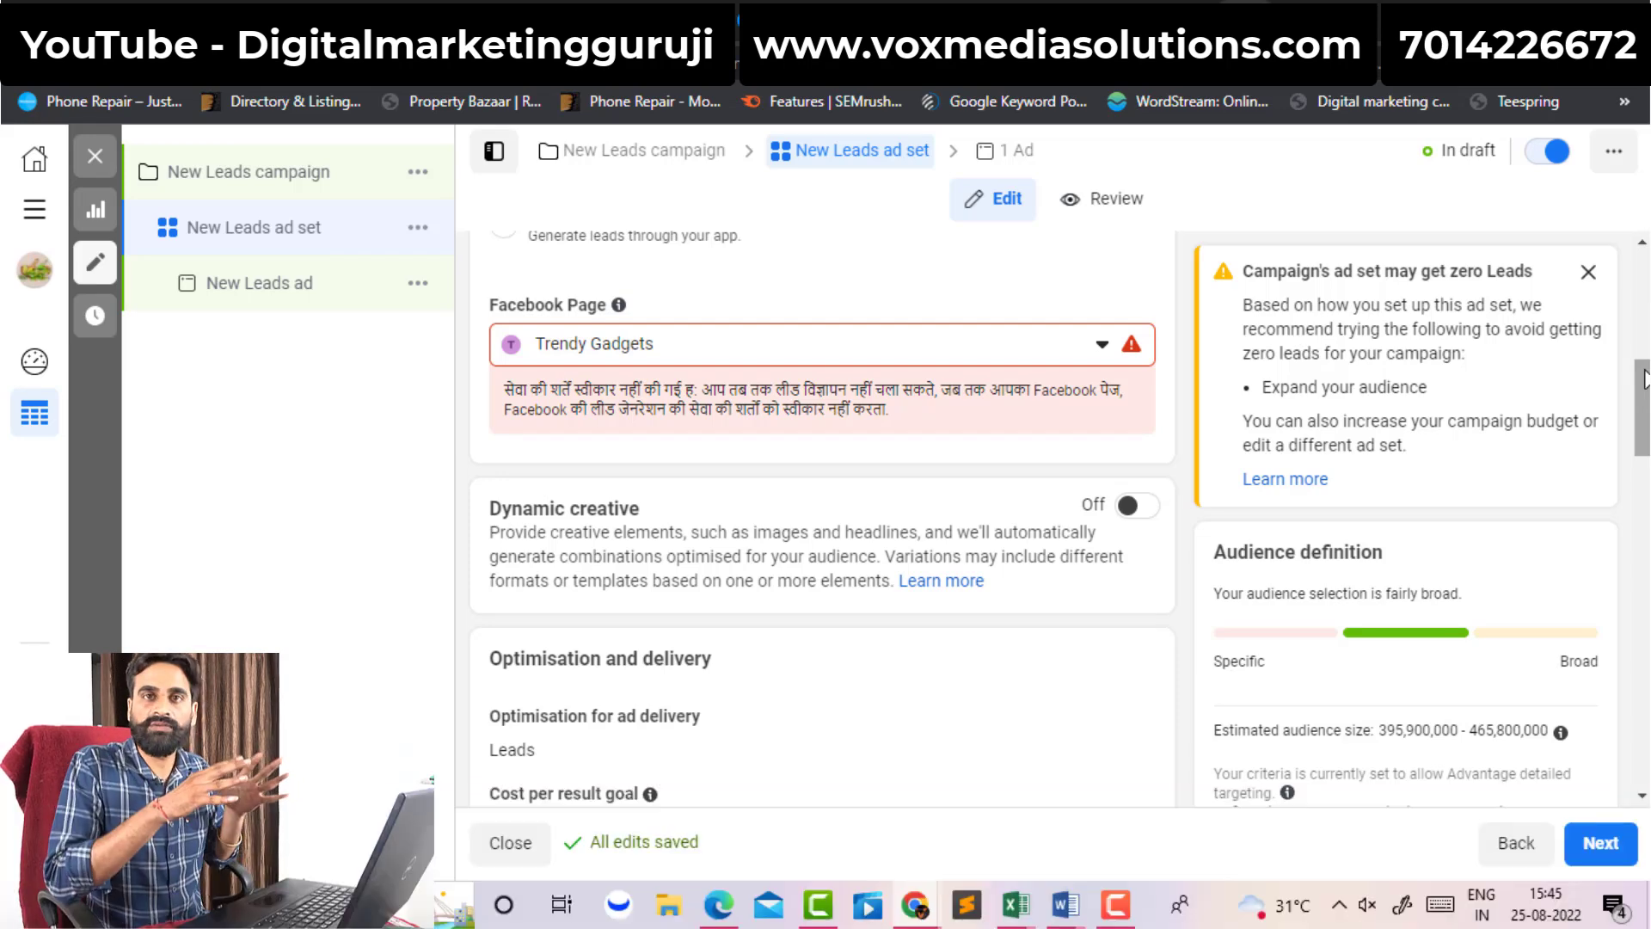
# - Set the audience's location targeting to "People living in this location"
pyautogui.scroll(-4, 1643, 383)
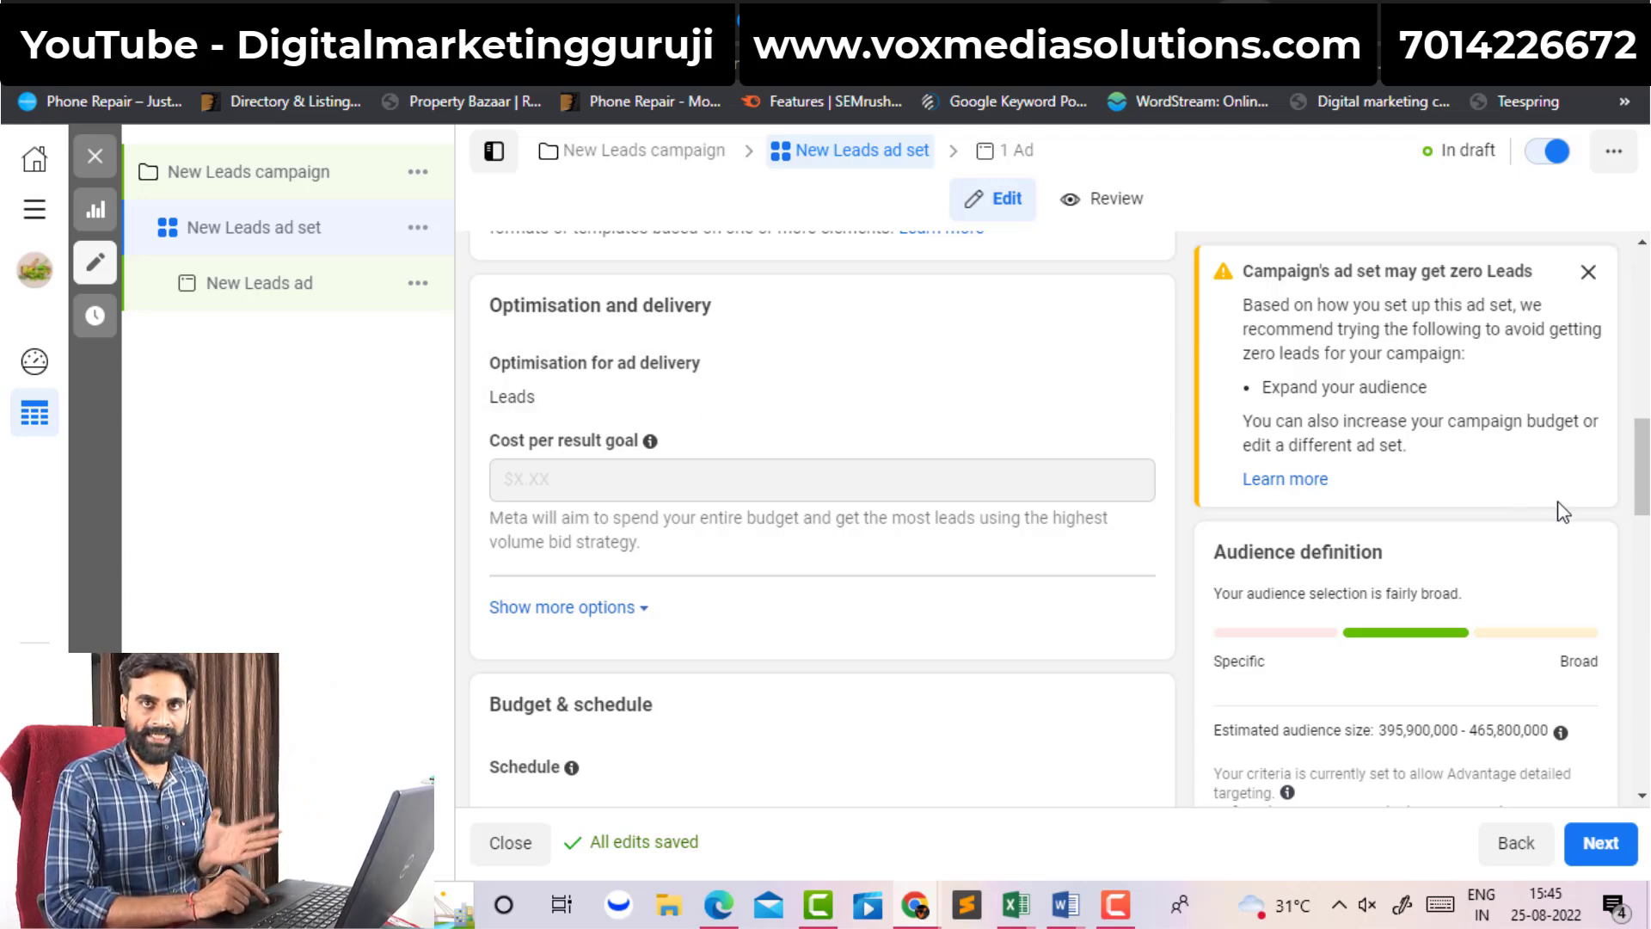
pyautogui.scroll(-1, 1643, 468)
pyautogui.scroll(-3, 1643, 482)
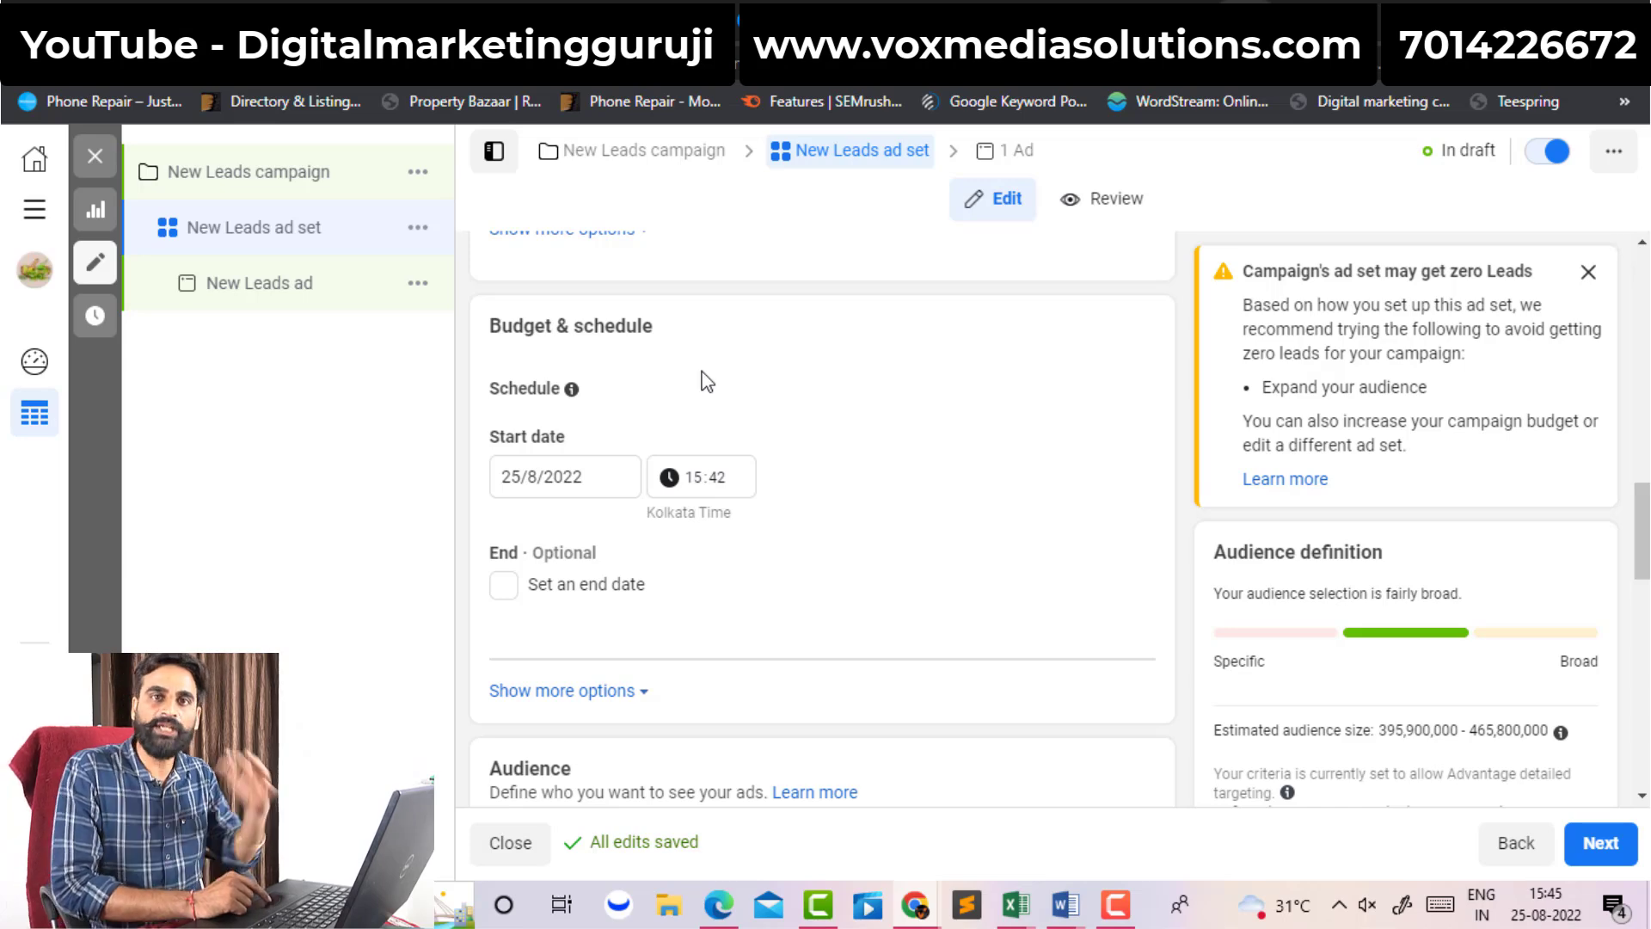
pyautogui.scroll(-1, 1643, 533)
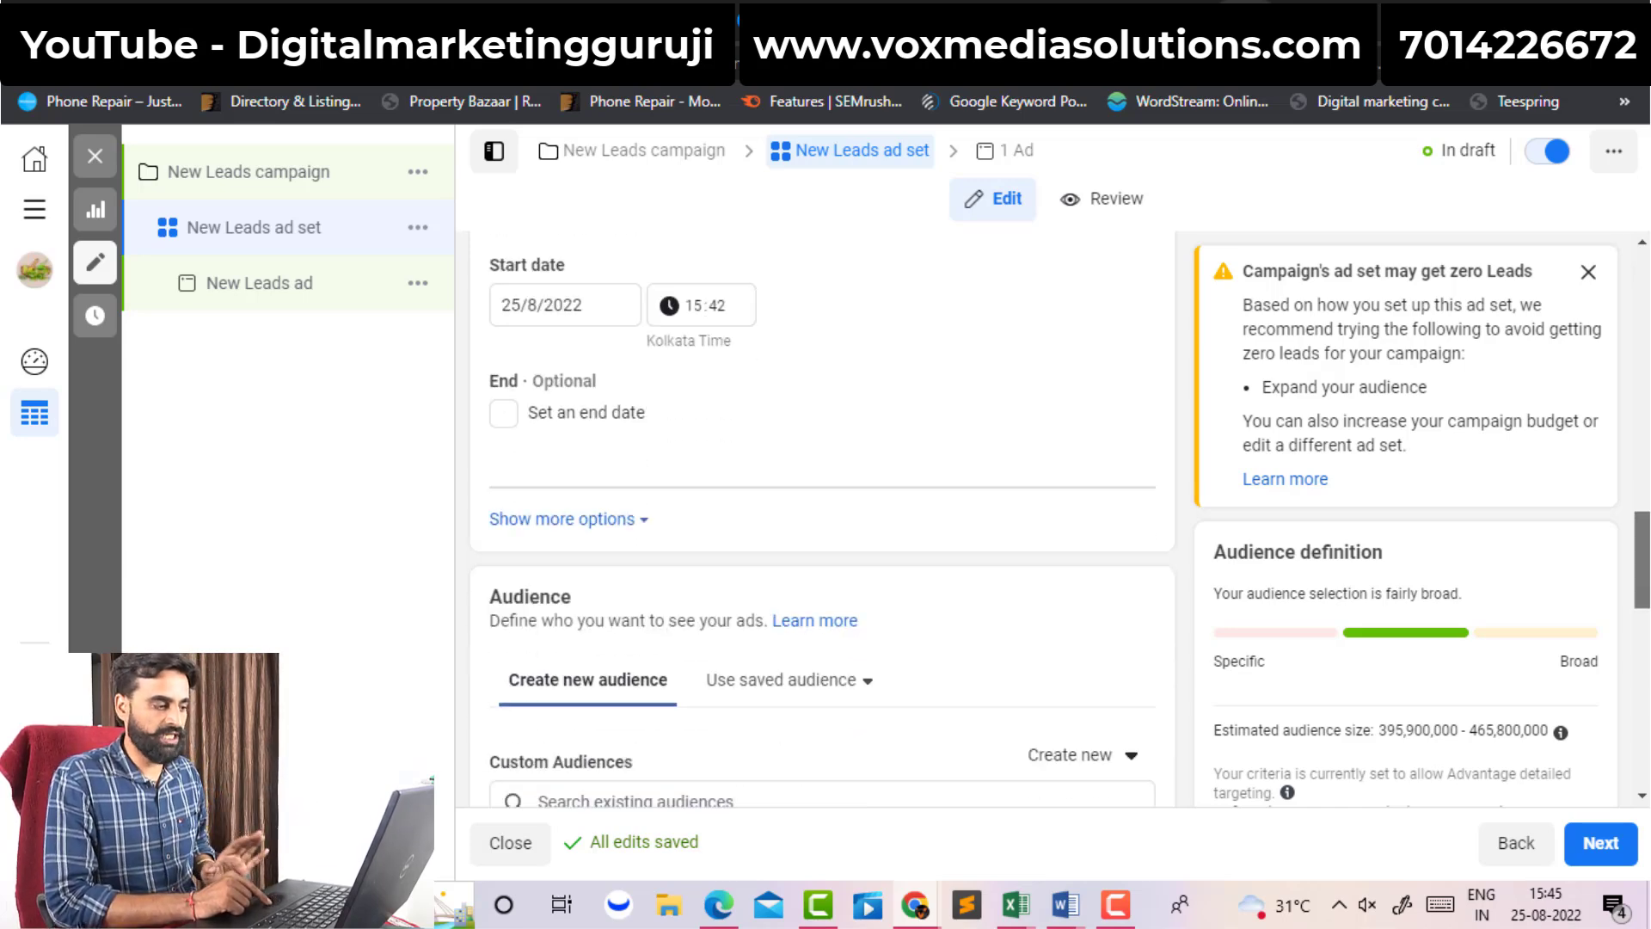
pyautogui.scroll(-2, 1643, 533)
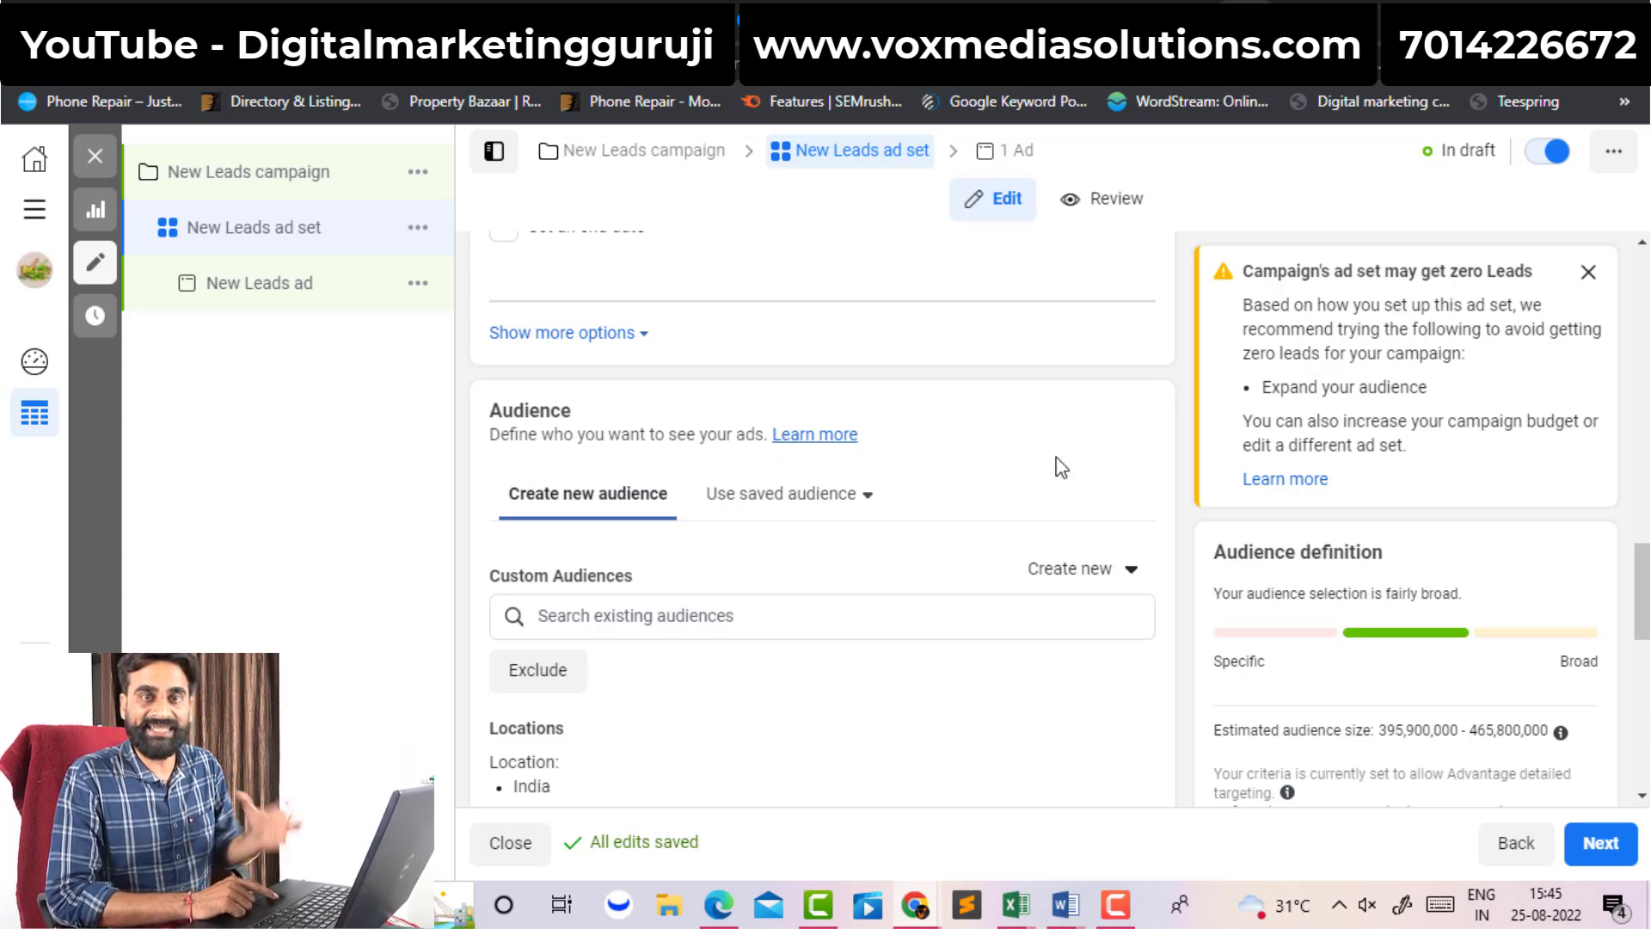
pyautogui.scroll(-1, 1086, 427)
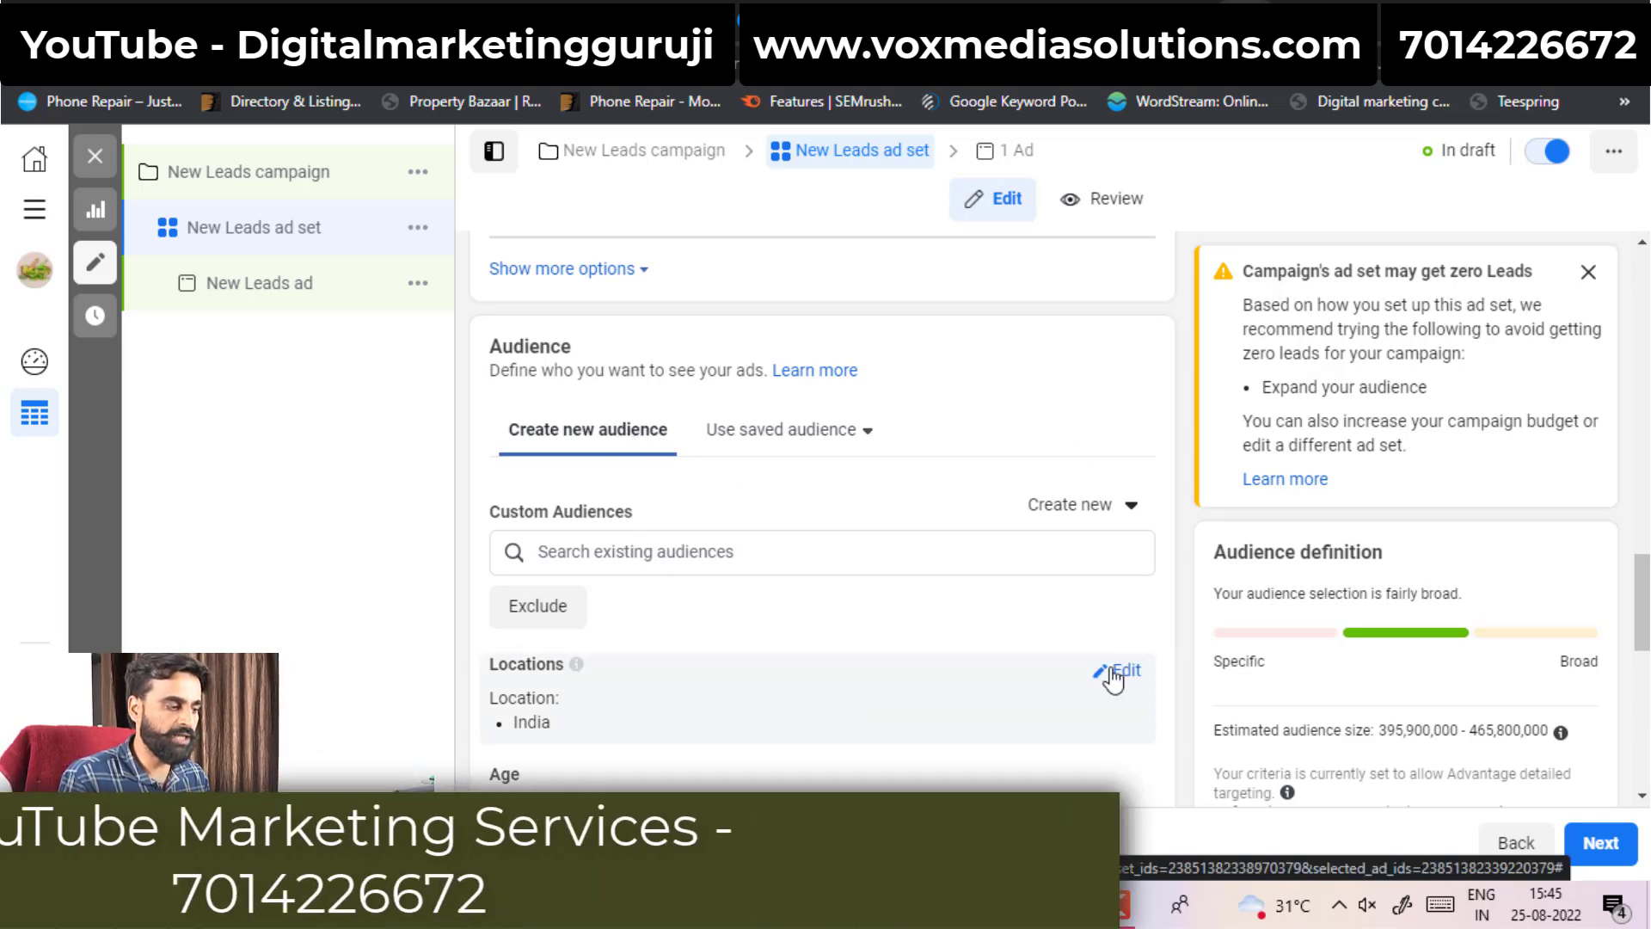
pyautogui.click(1122, 672)
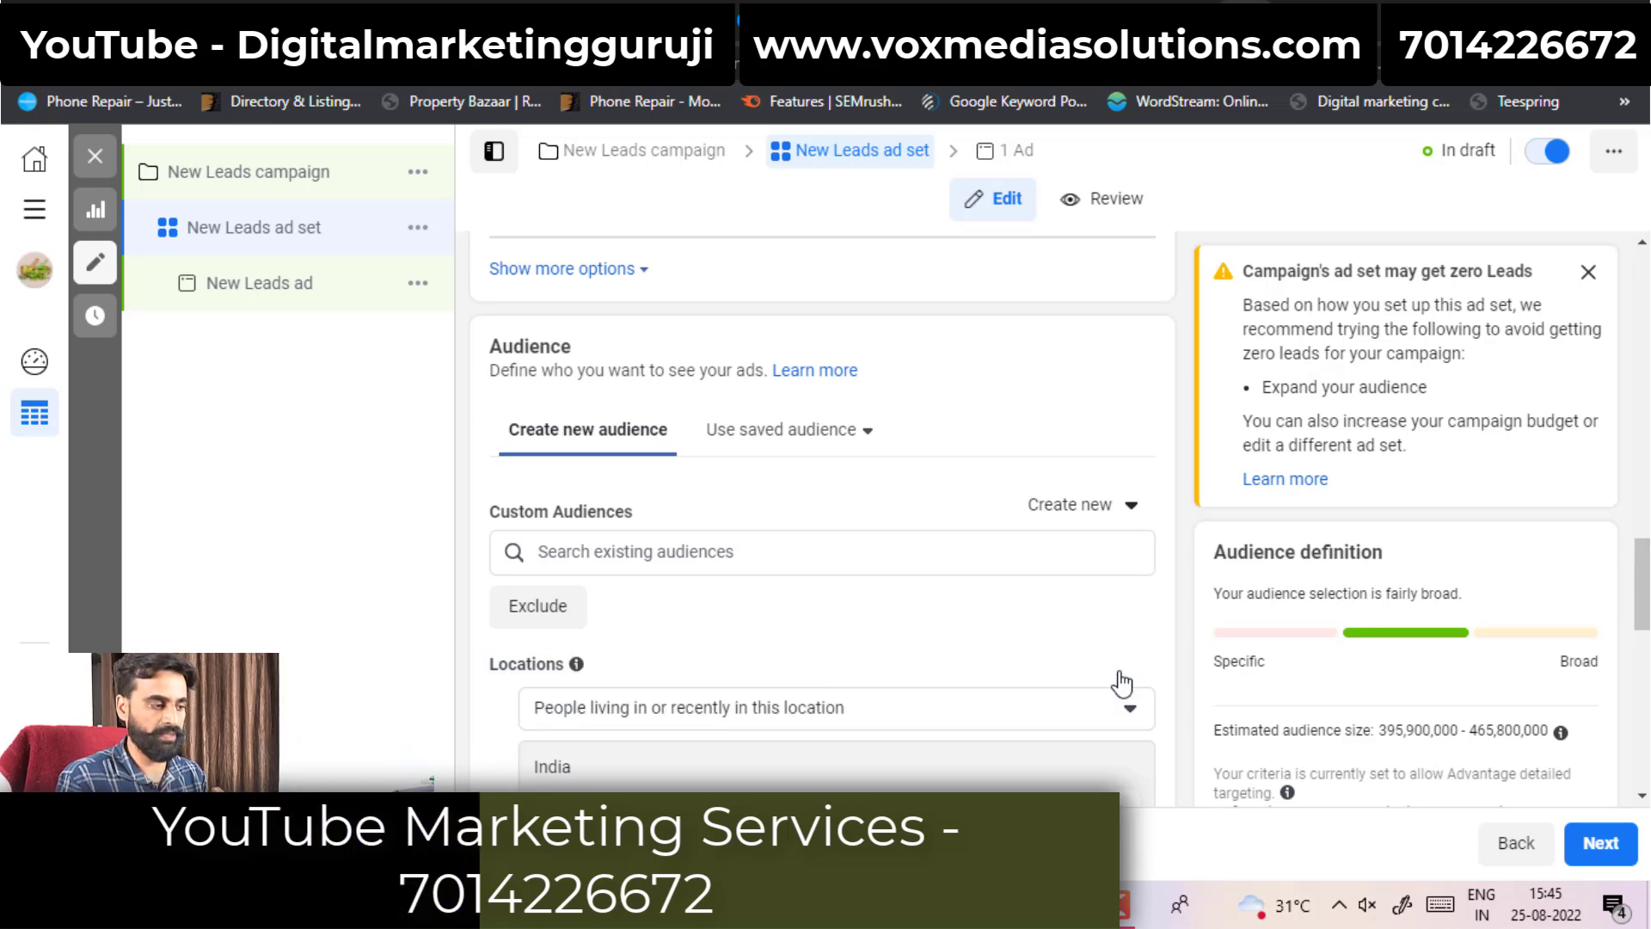
pyautogui.click(1110, 715)
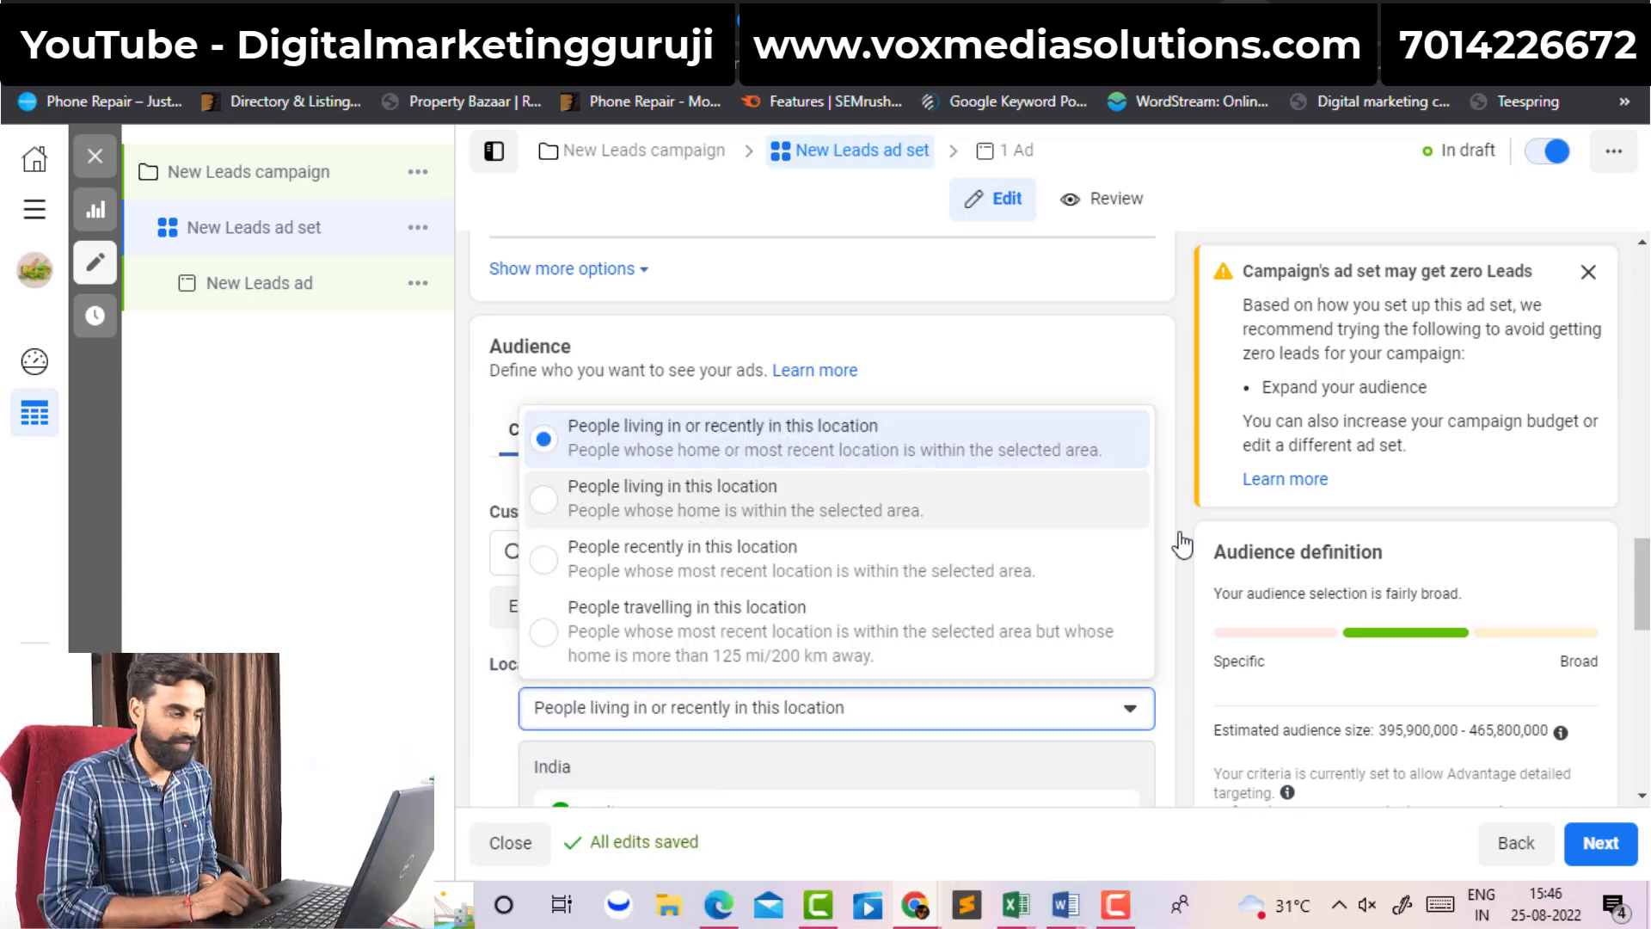
pyautogui.click(726, 507)
# - Set the audience's minimum age to 25
pyautogui.scroll(-3, 1118, 559)
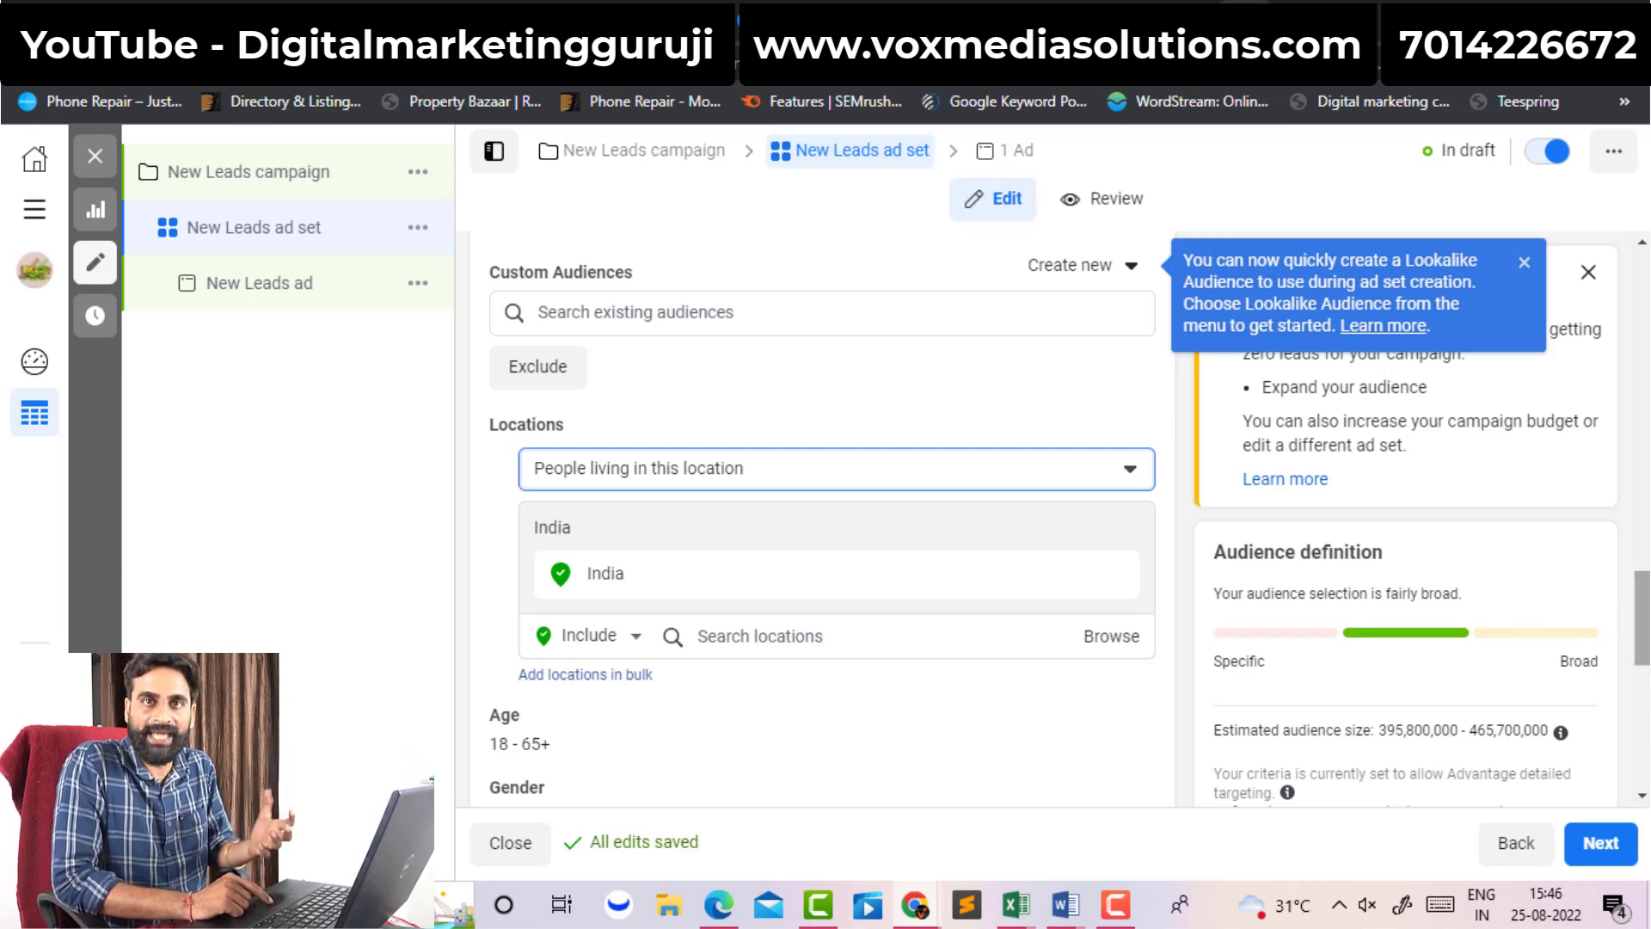
pyautogui.scroll(-5, 1642, 620)
pyautogui.moveTo(1080, 309)
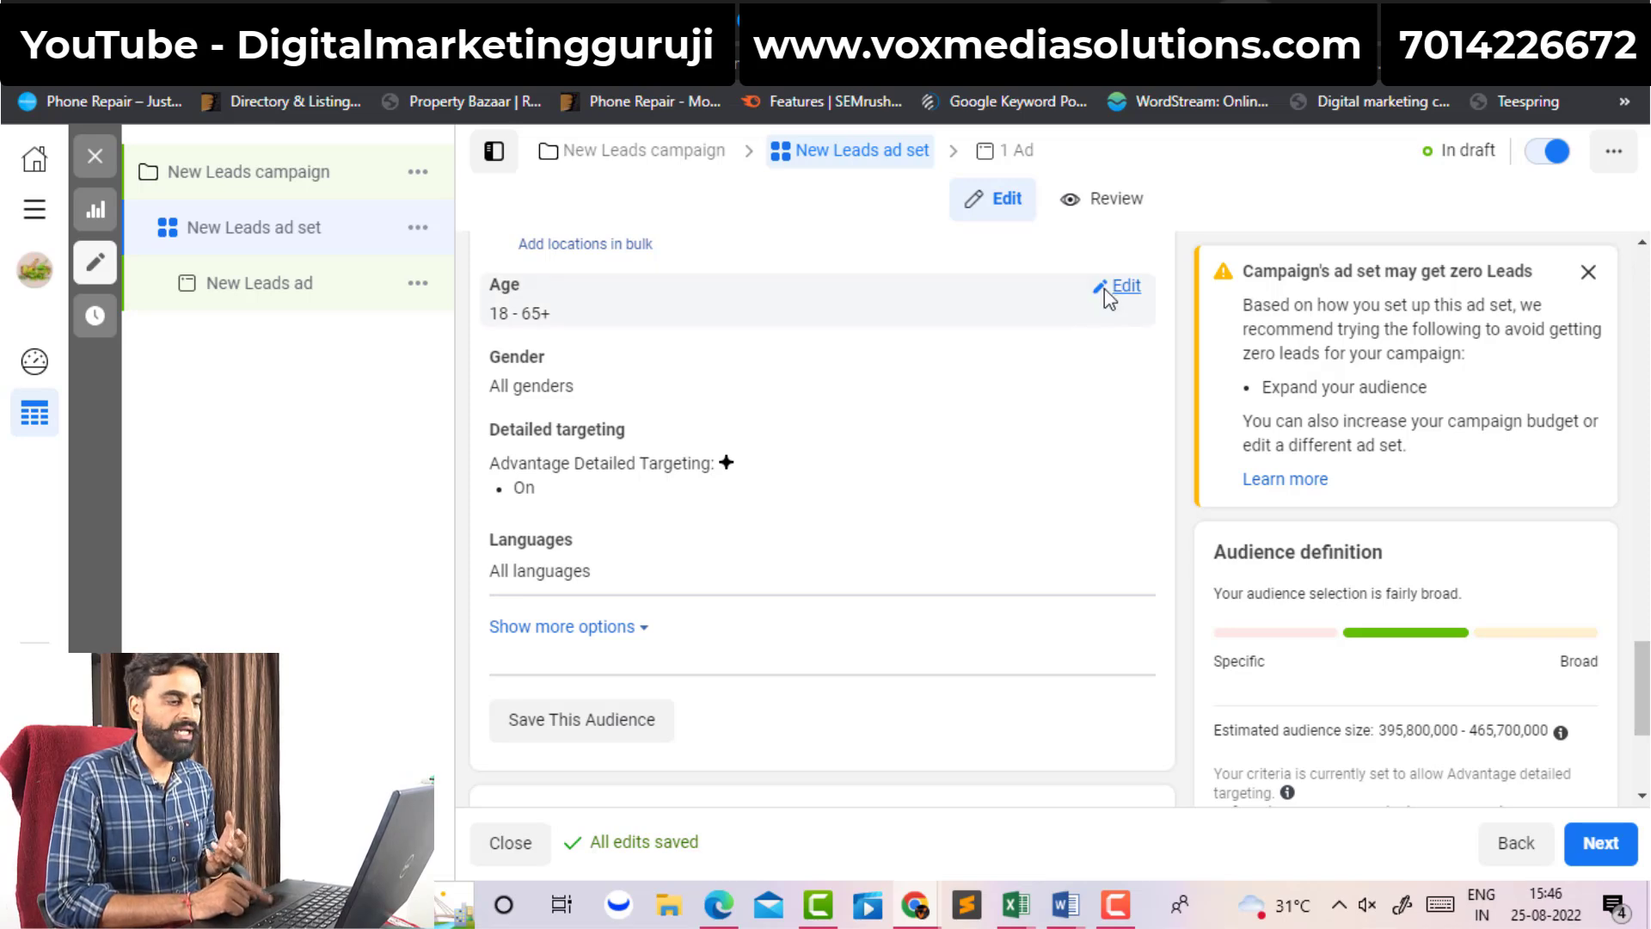
pyautogui.click(1114, 289)
pyautogui.click(551, 326)
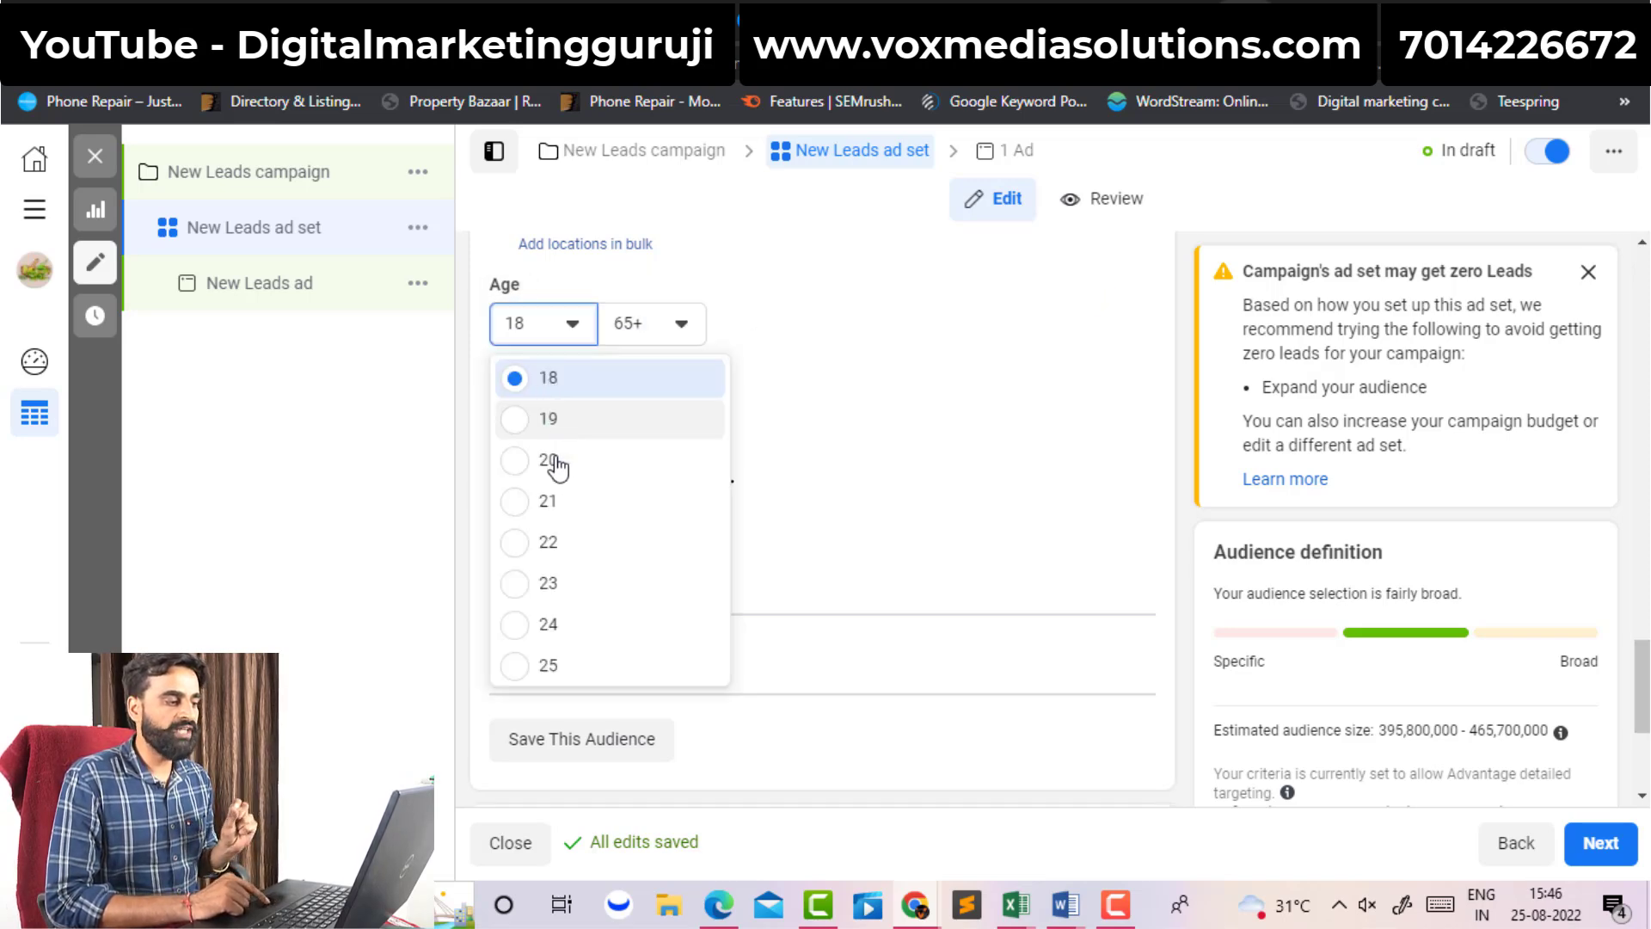
pyautogui.click(548, 665)
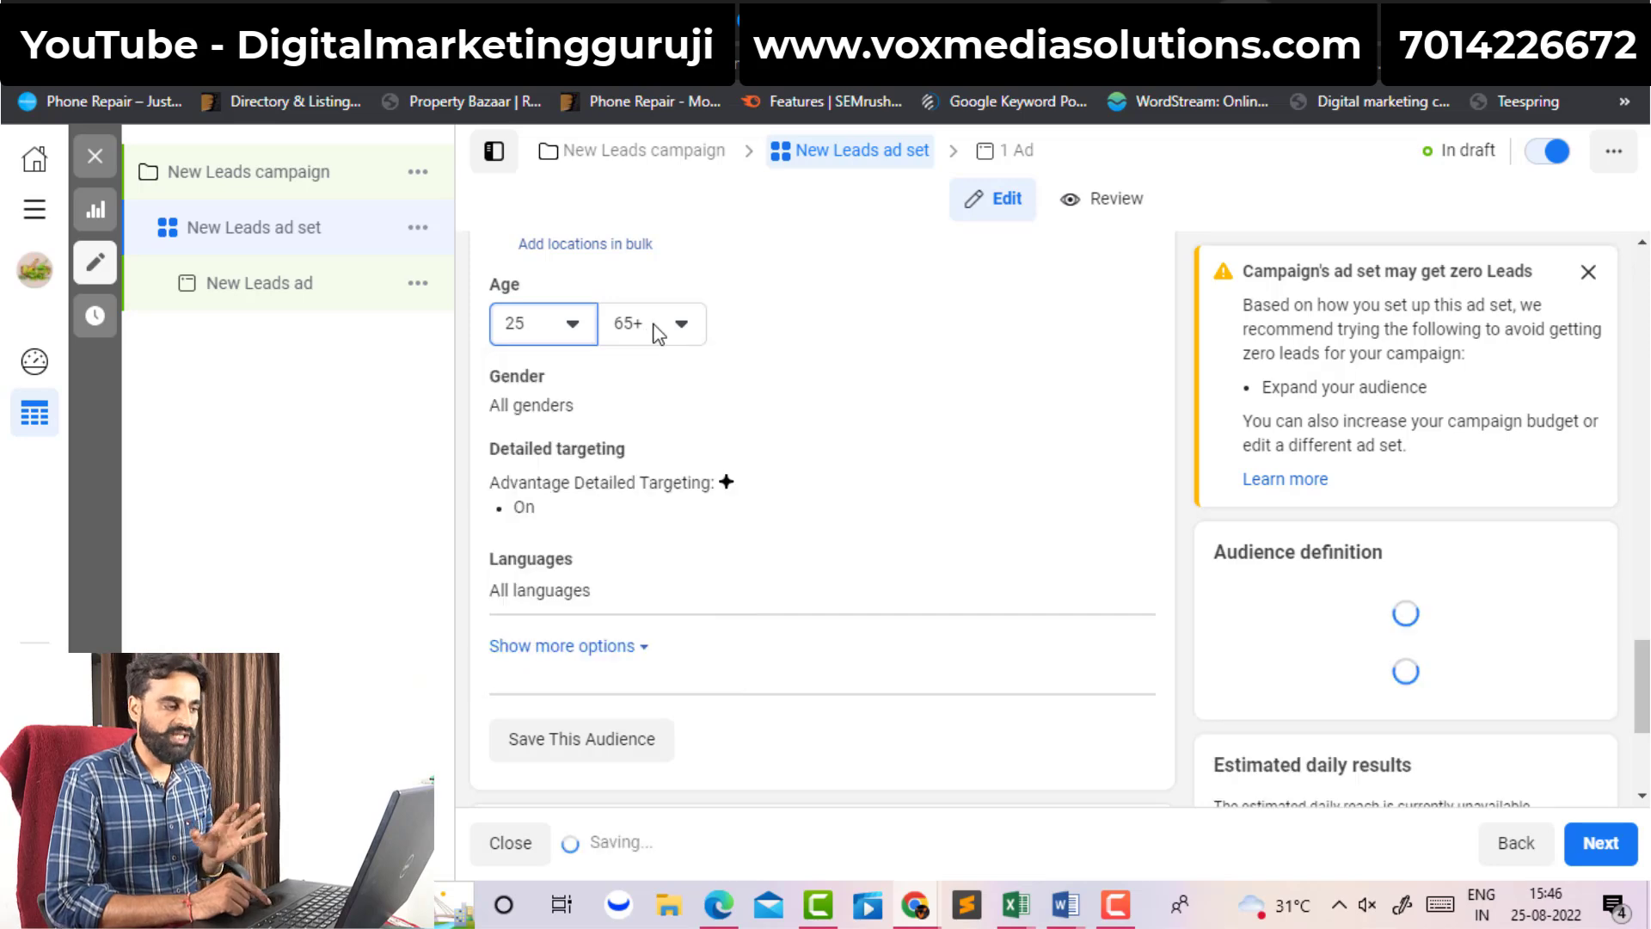
# - Set the audience's maximum age to 60 and restrict its gender to men
pyautogui.click(653, 327)
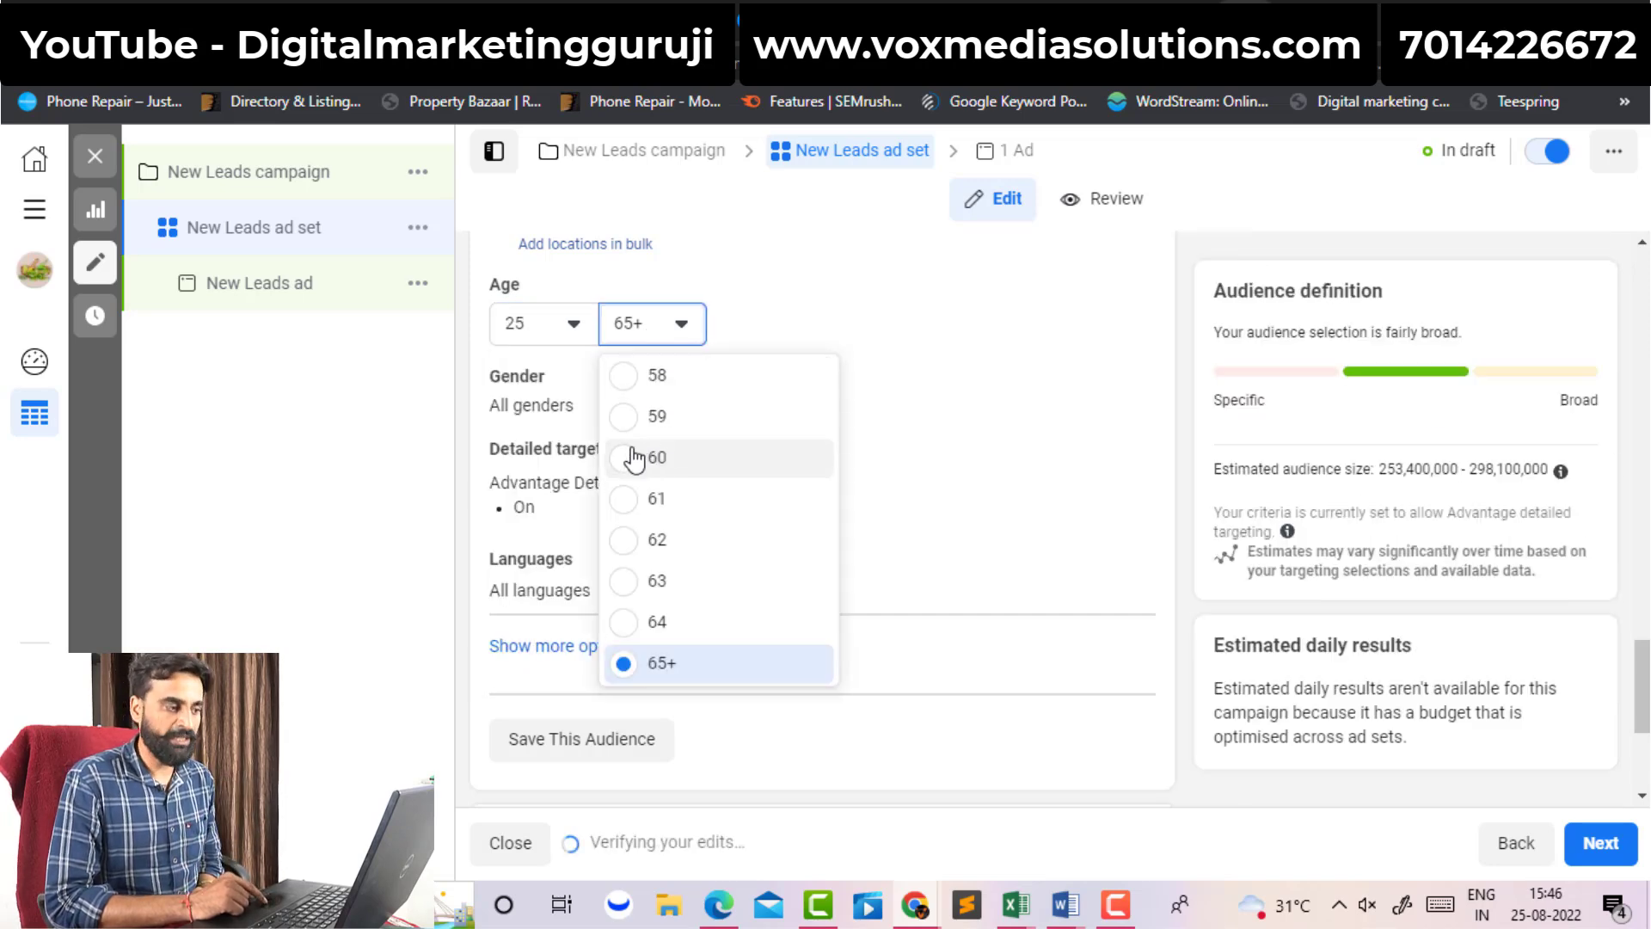
pyautogui.click(634, 457)
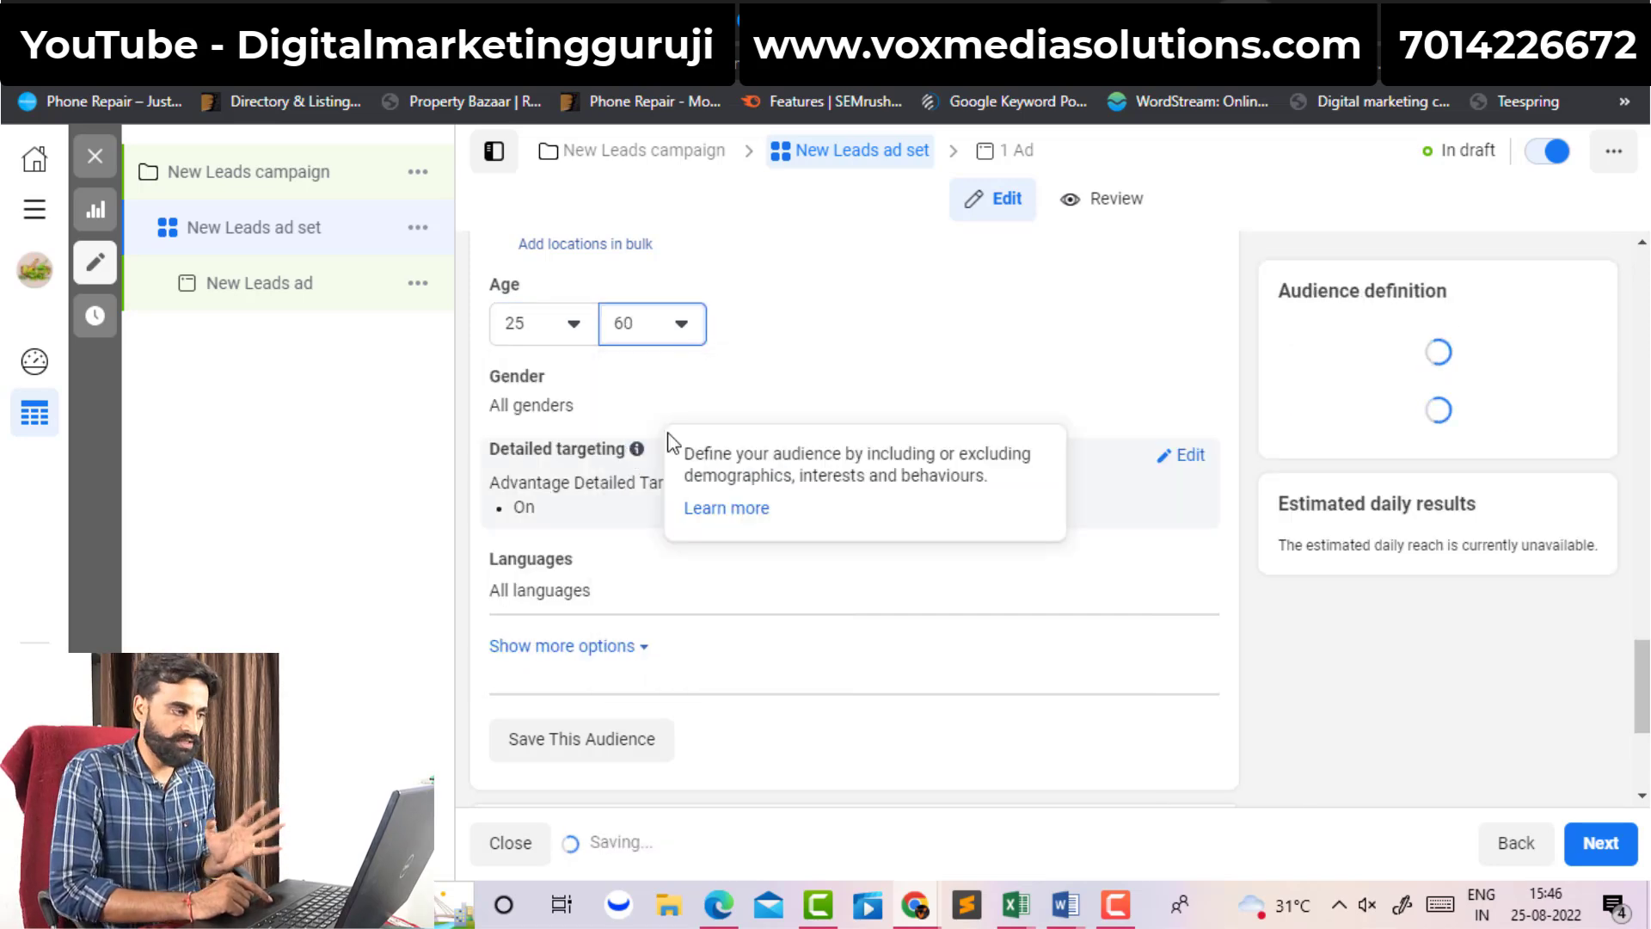
pyautogui.click(1114, 379)
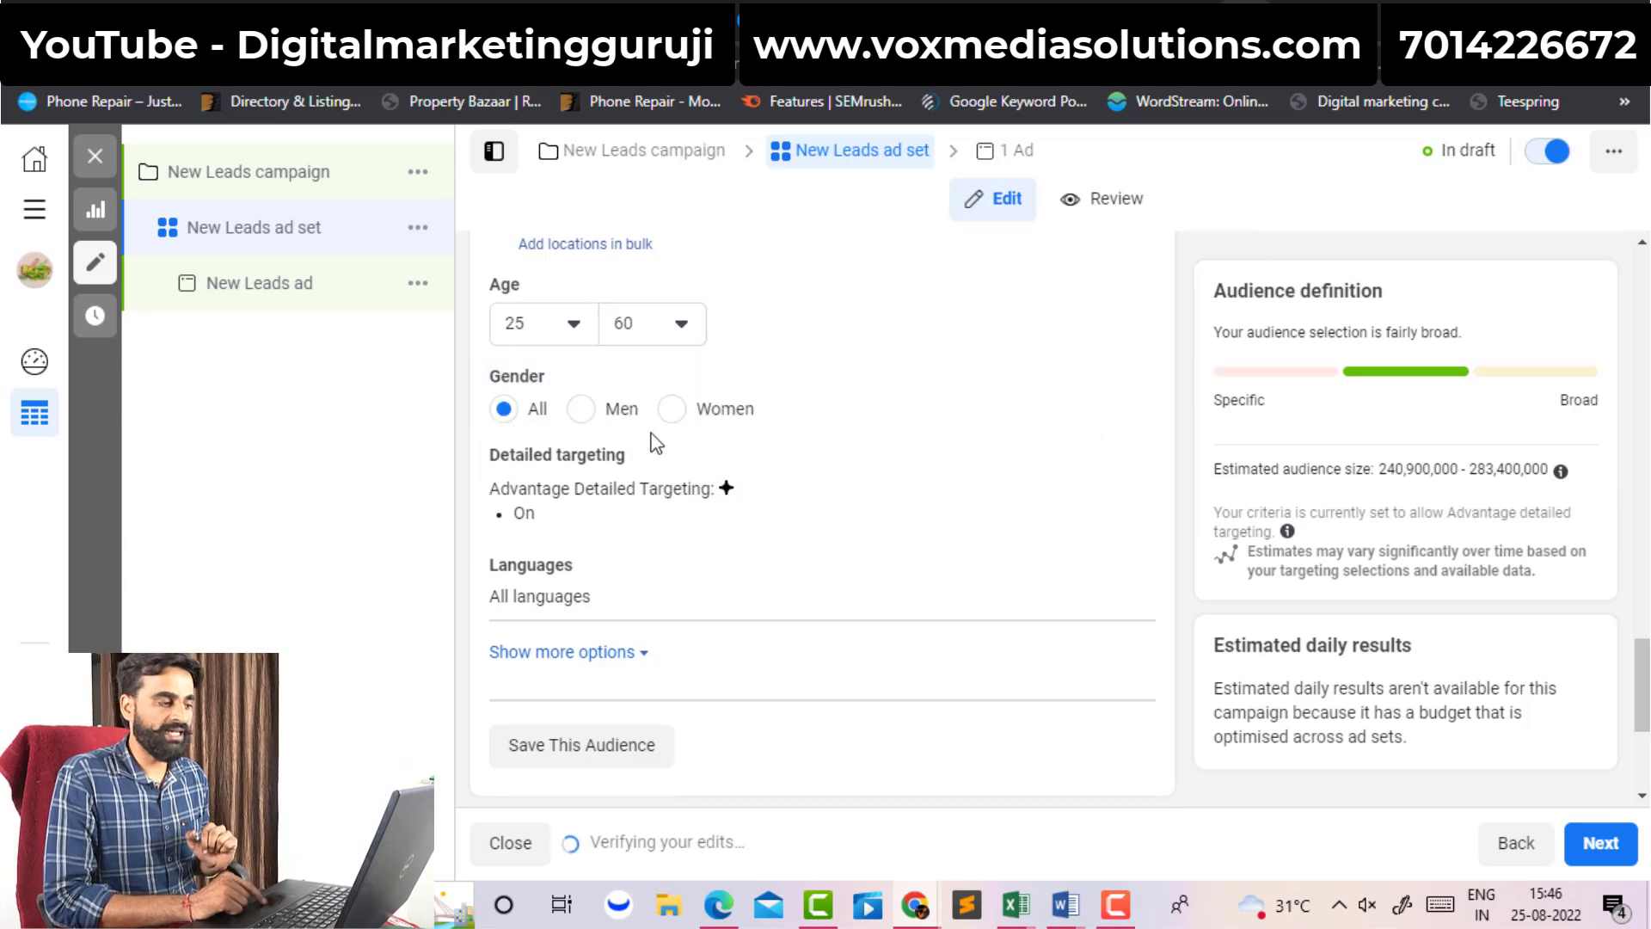
pyautogui.click(592, 417)
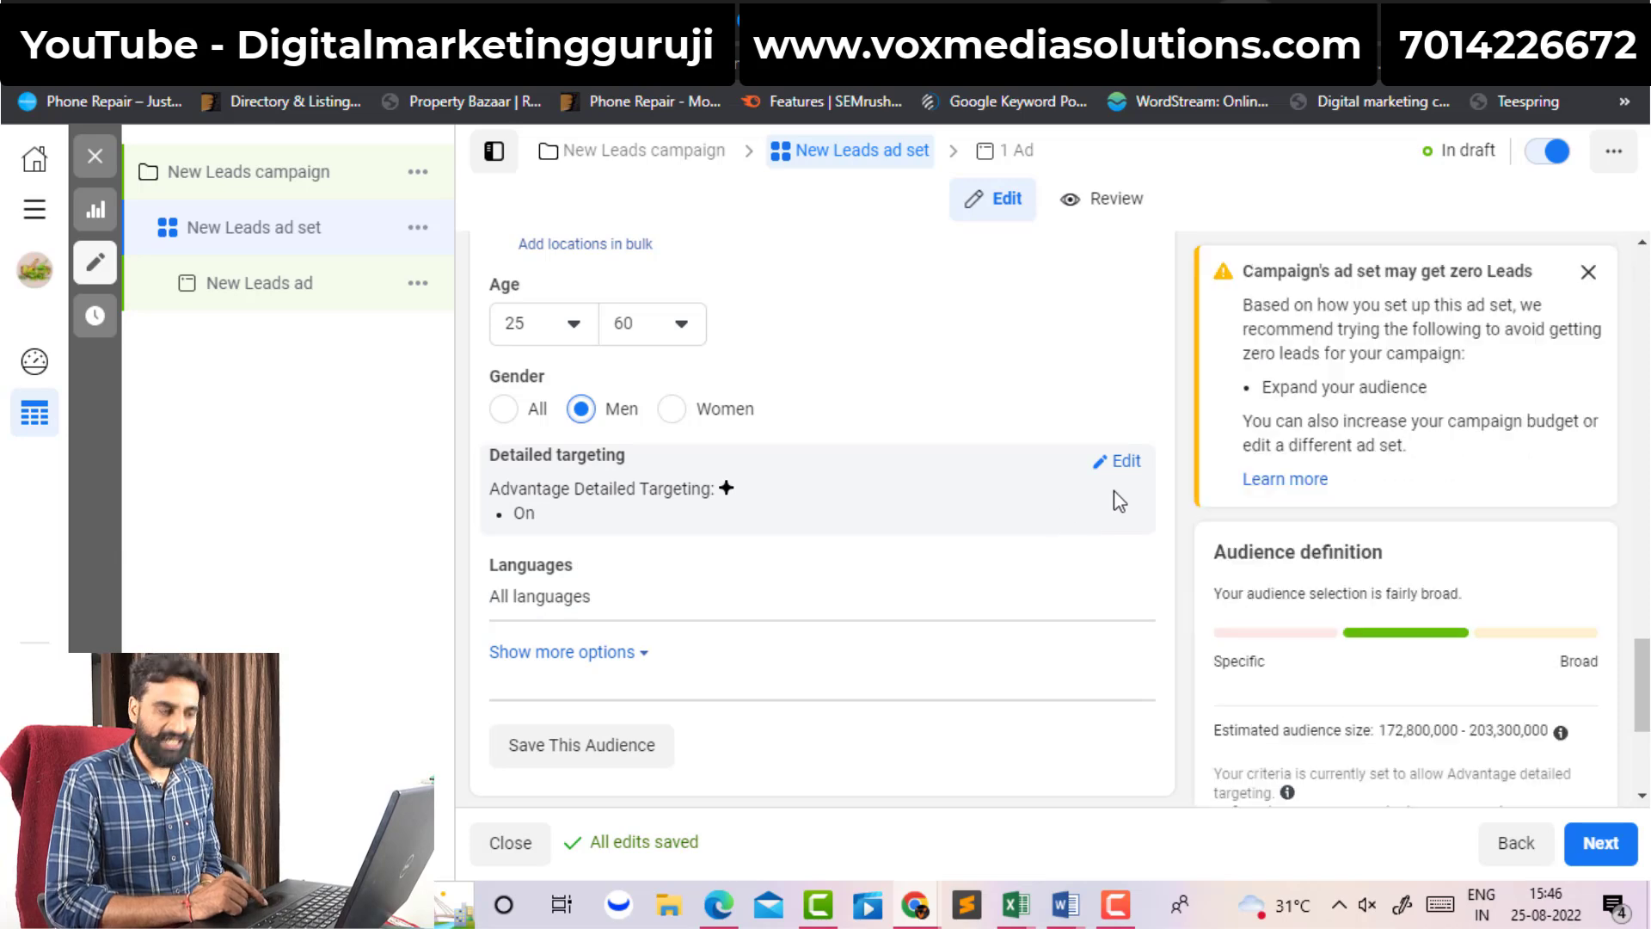
# - Save this audience under its suggested name and continue to the ad level
pyautogui.click(609, 757)
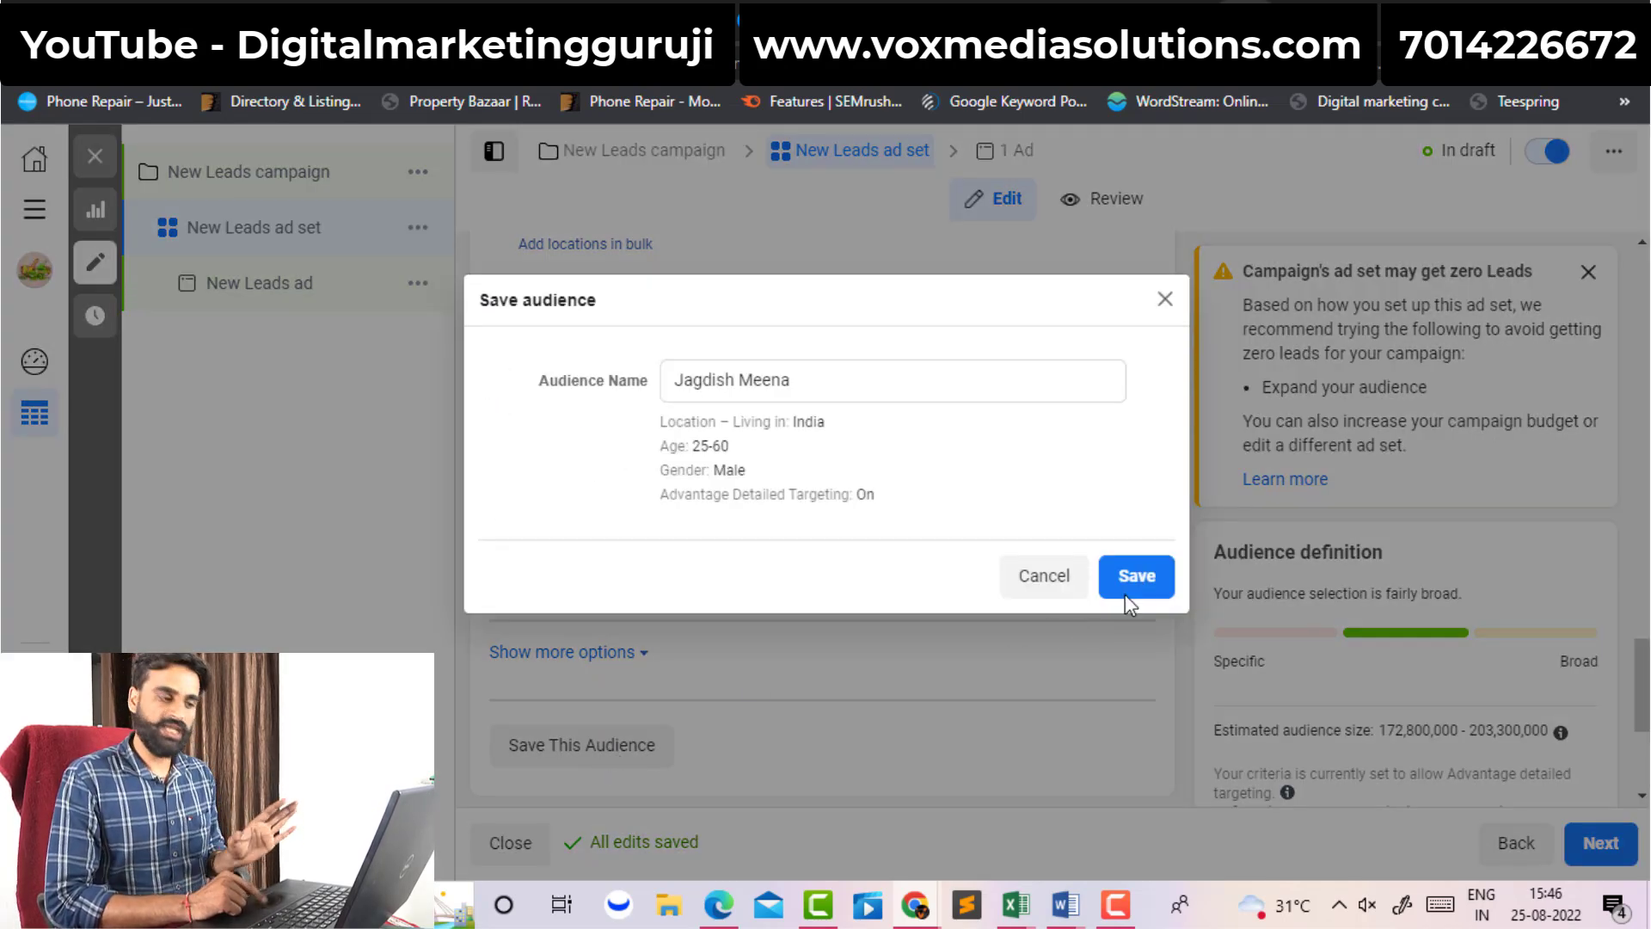
pyautogui.click(1147, 584)
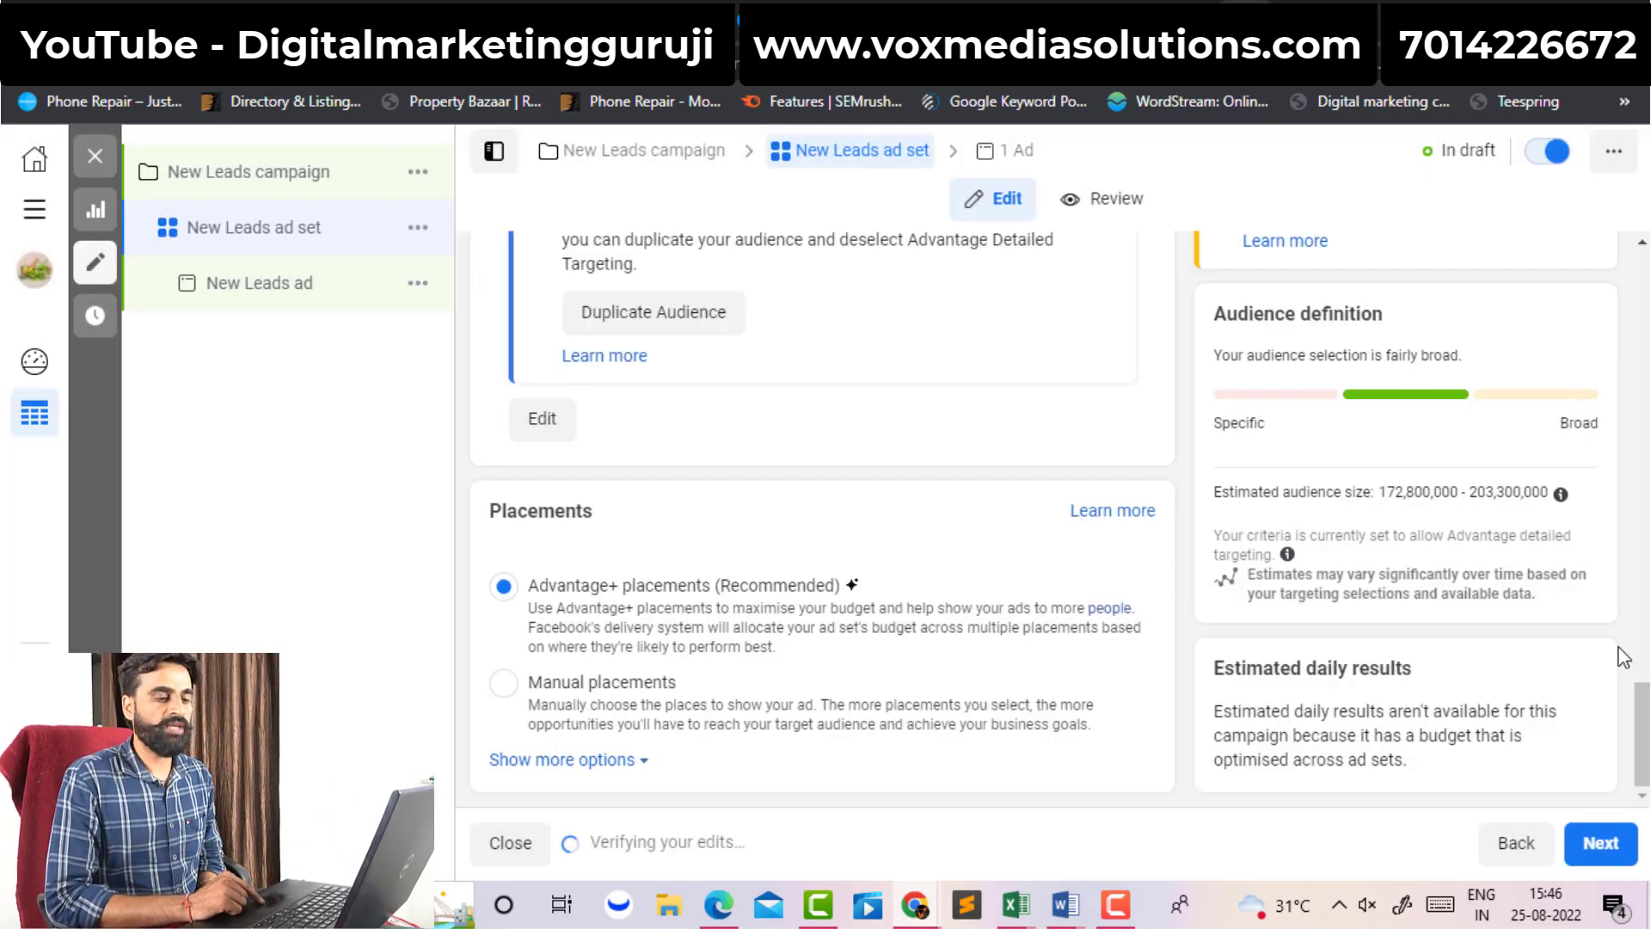
pyautogui.click(1624, 843)
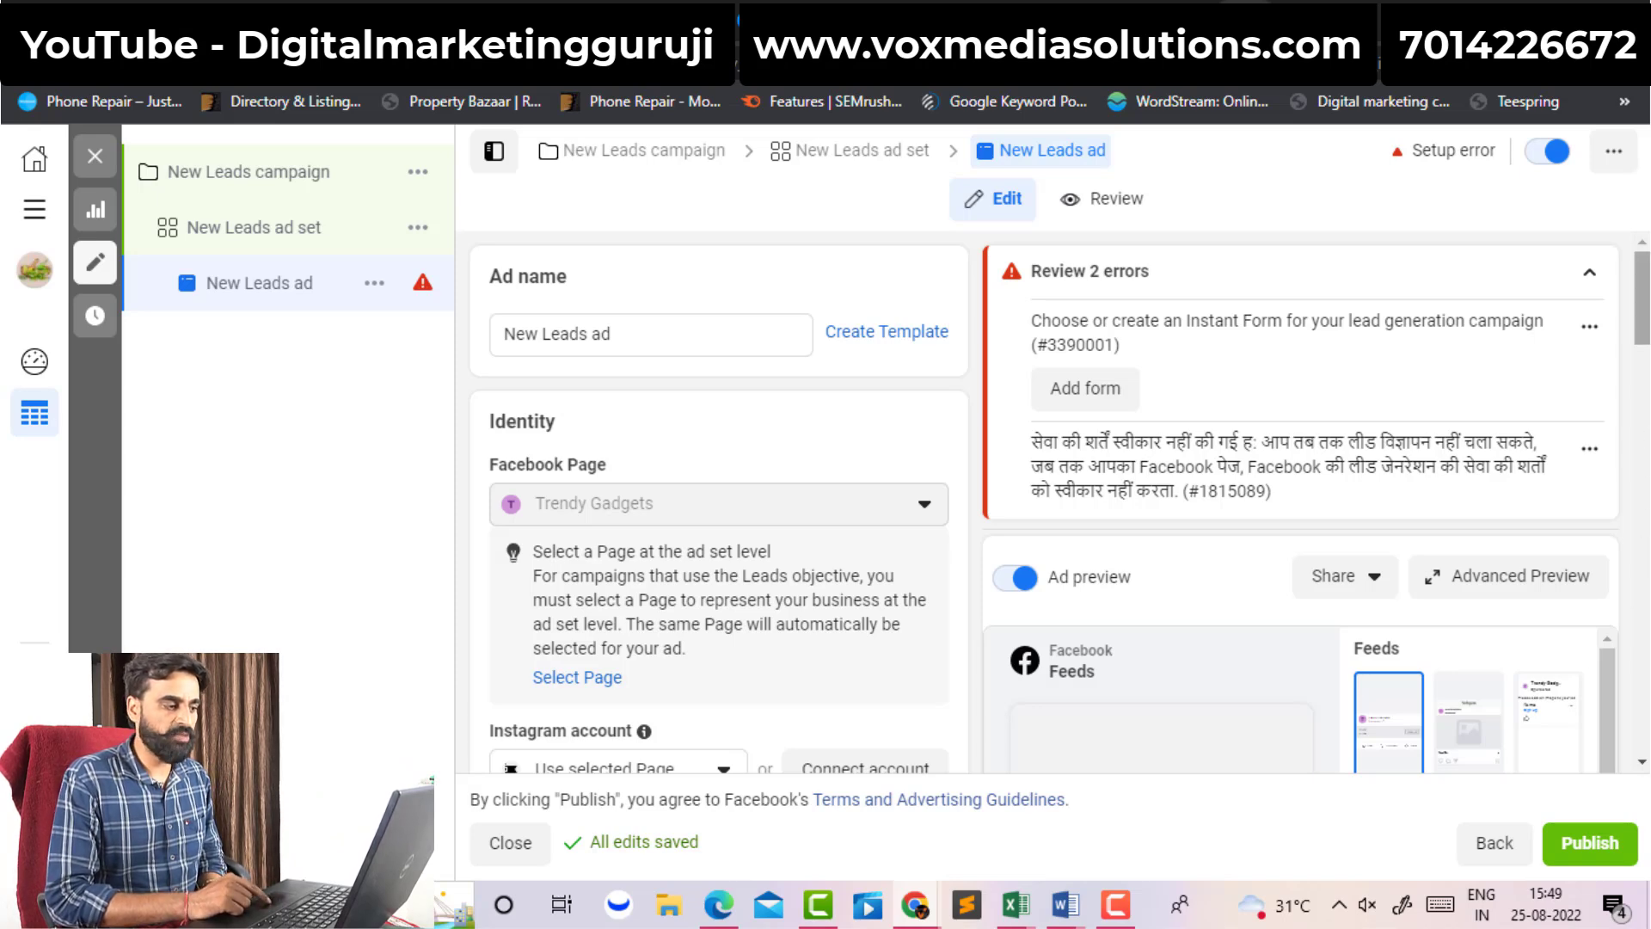
# - Upload the image "design 25 (4).jpg" from Downloads as the ad creative's media
pyautogui.scroll(-1, 701, 451)
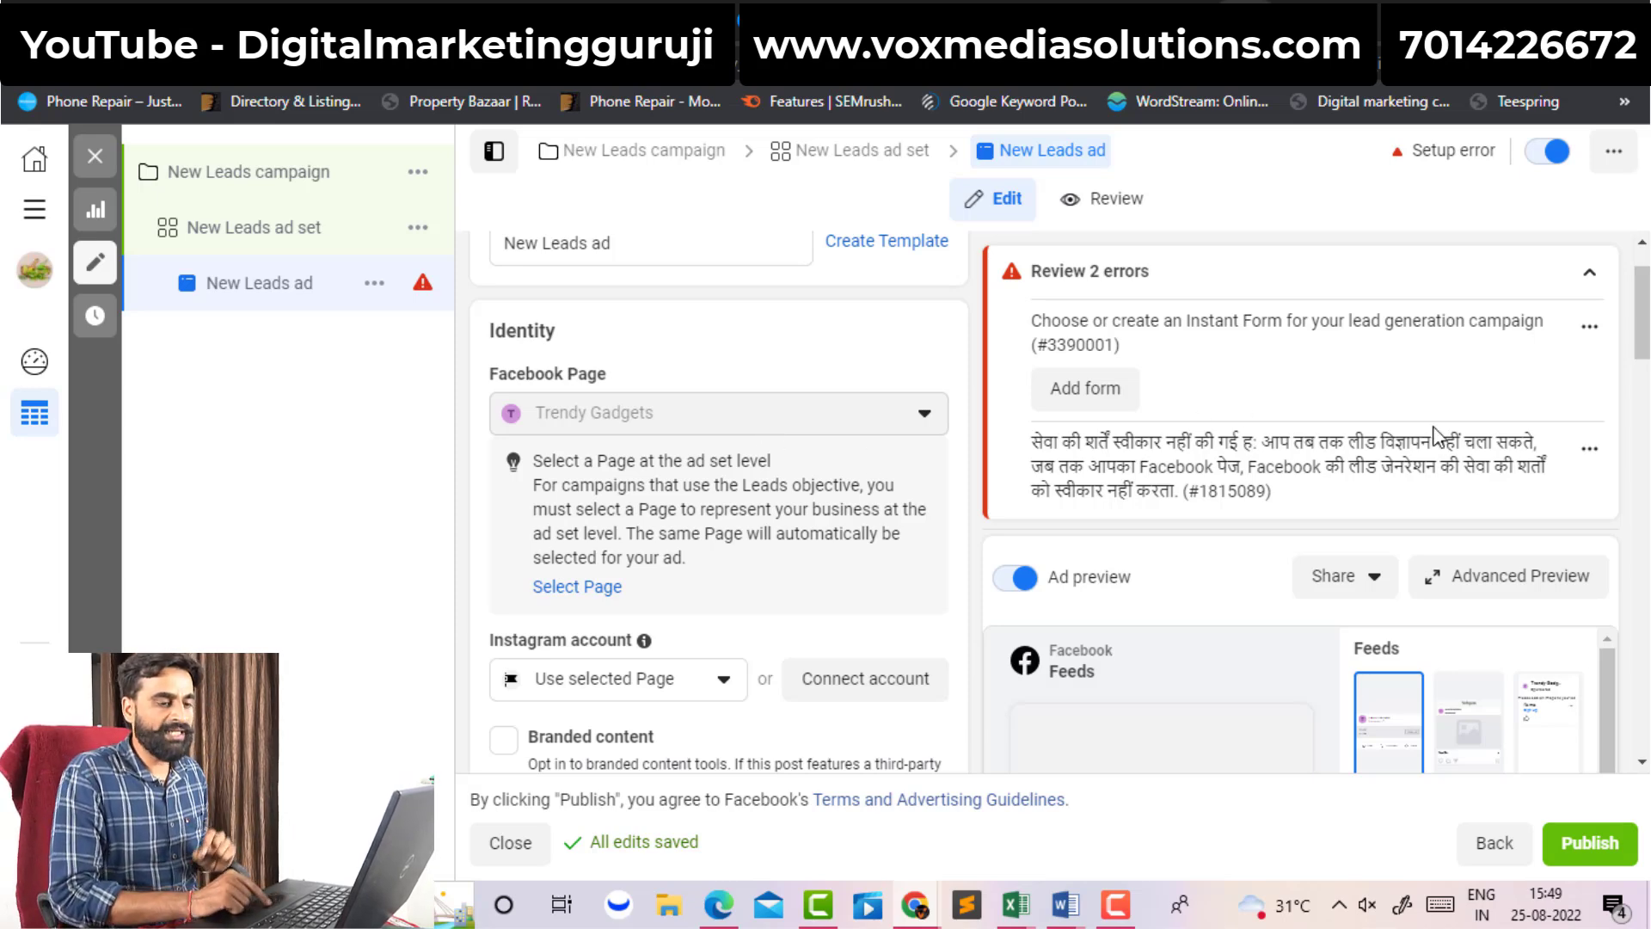
pyautogui.scroll(-5, 1264, 331)
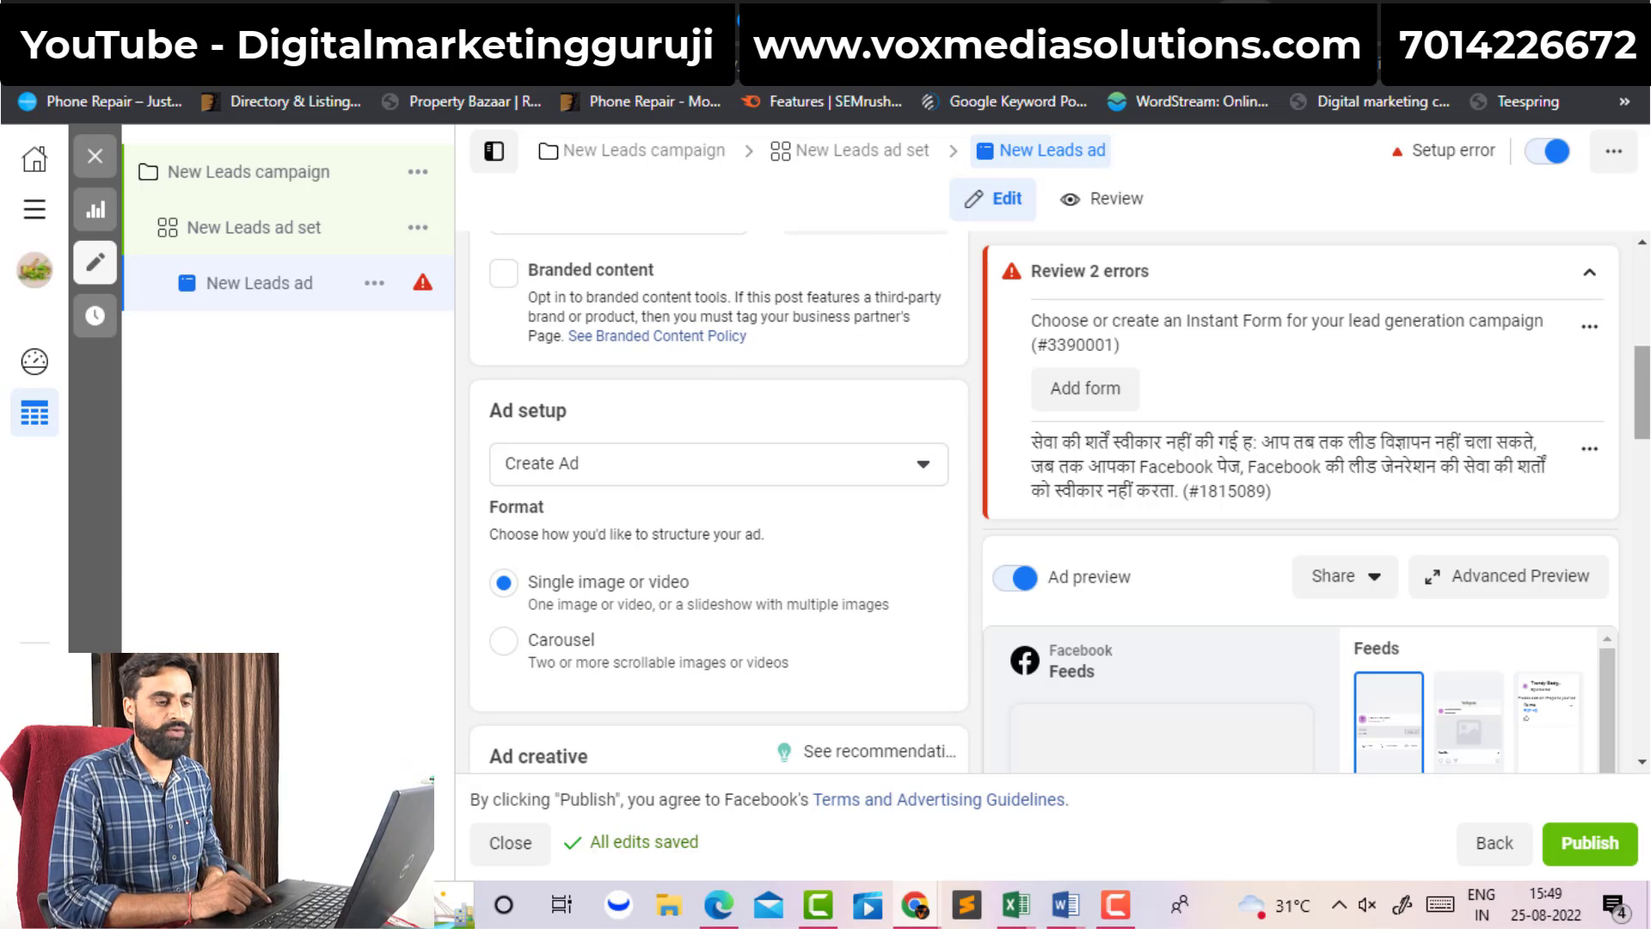
pyautogui.scroll(-1, 1337, 435)
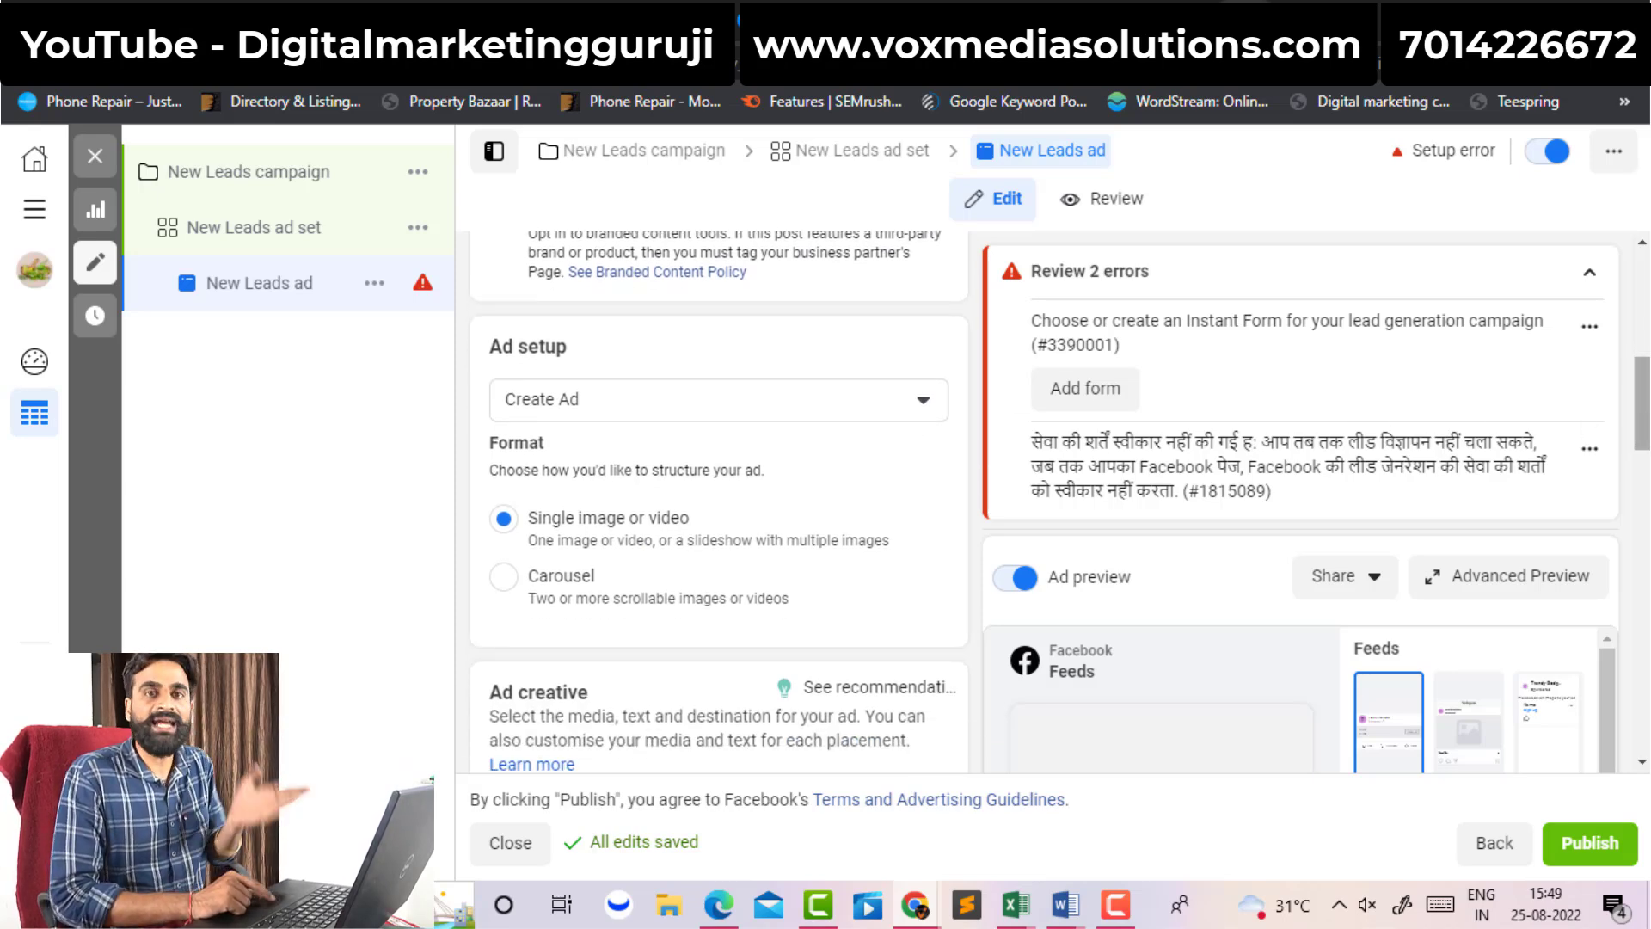
pyautogui.scroll(-3, 718, 499)
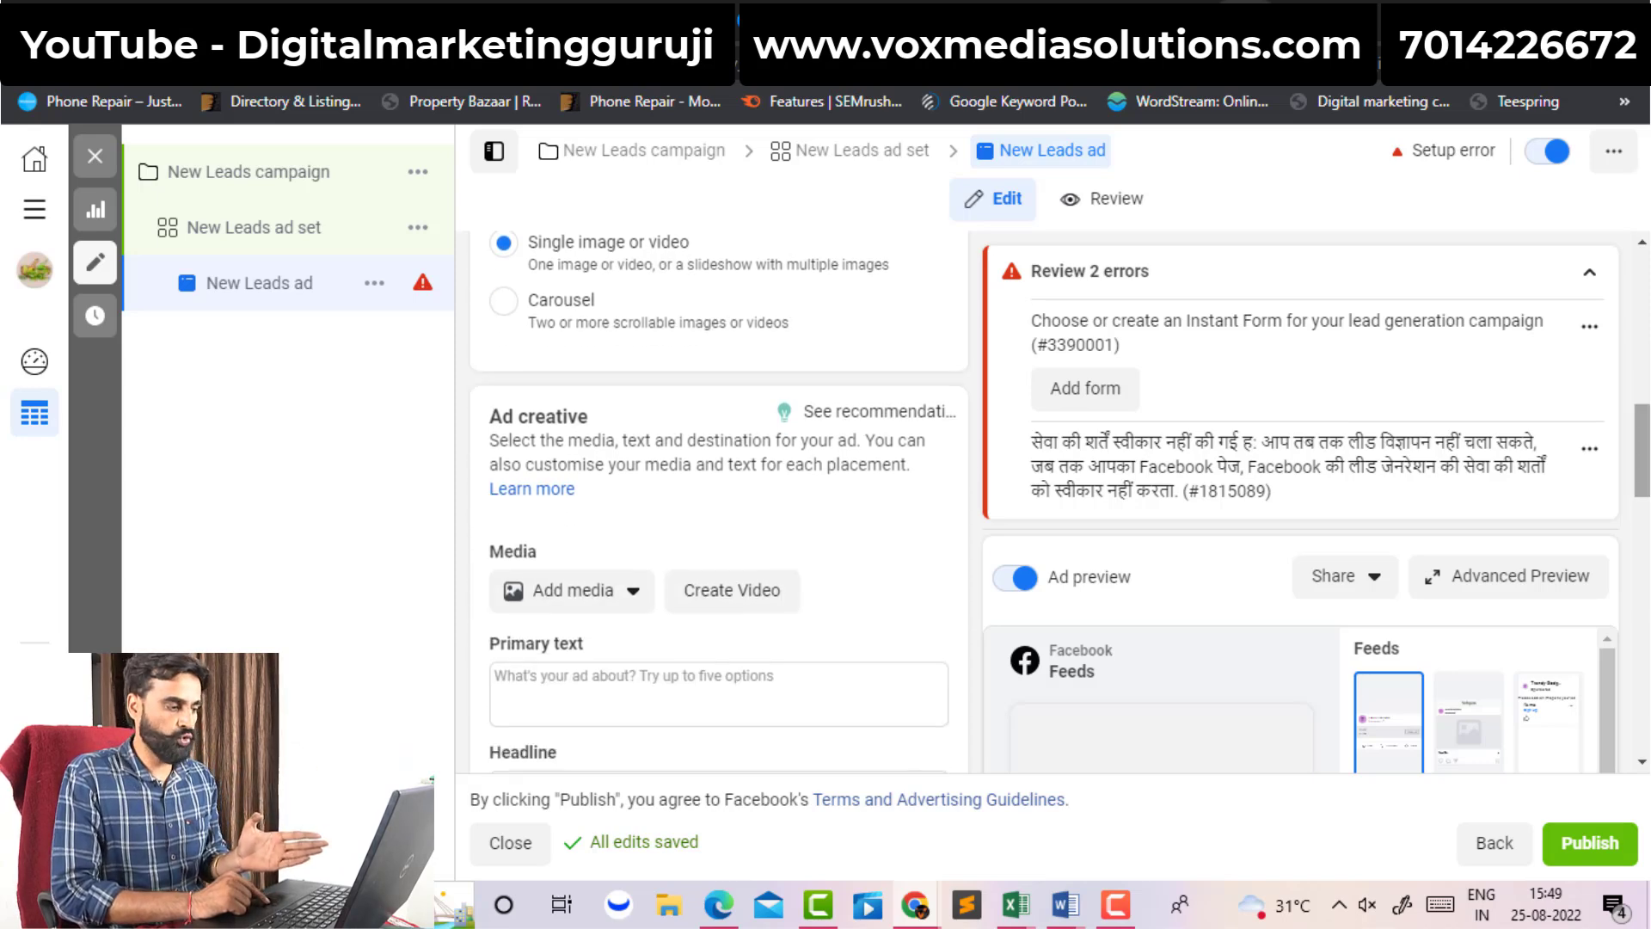
pyautogui.click(611, 594)
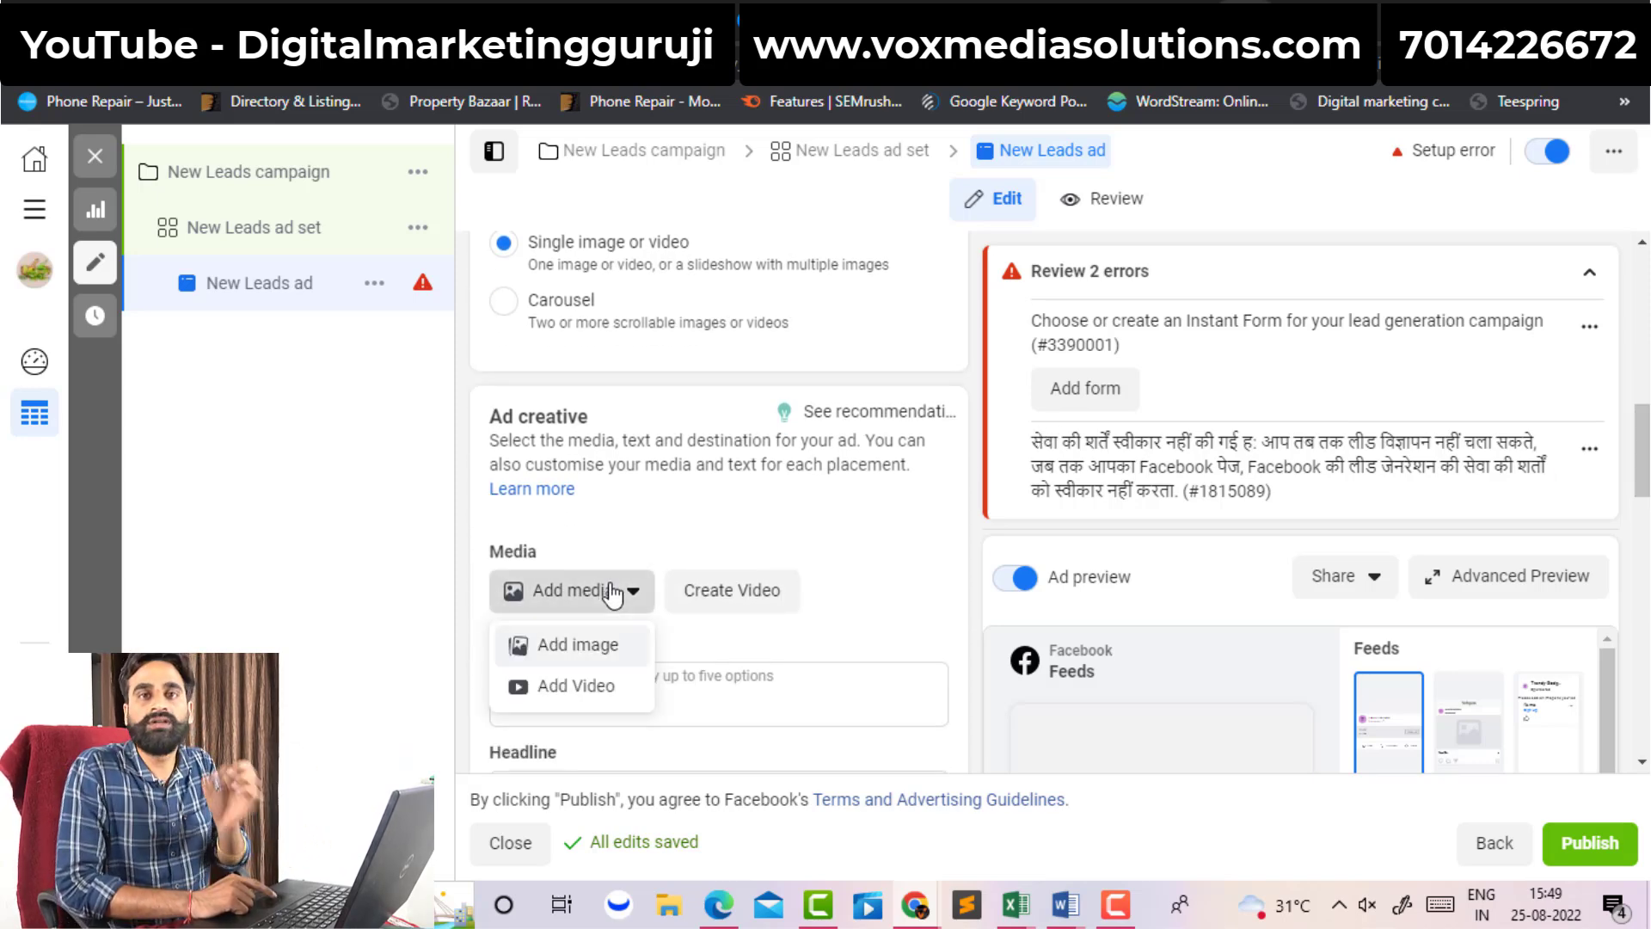
pyautogui.click(601, 649)
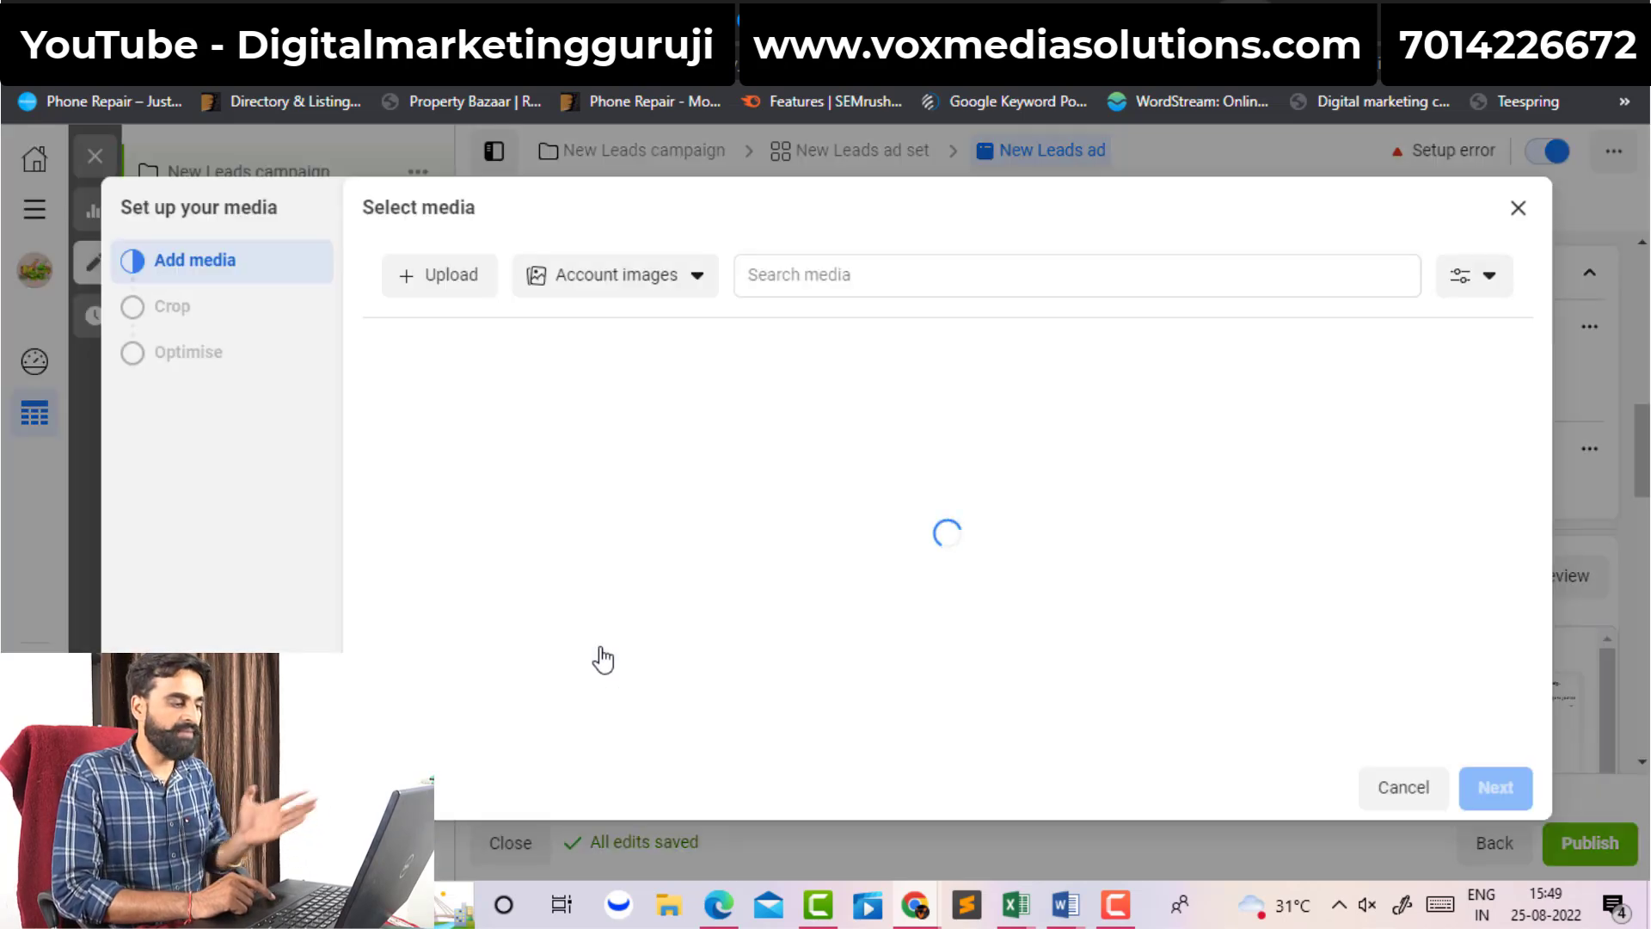
pyautogui.click(447, 277)
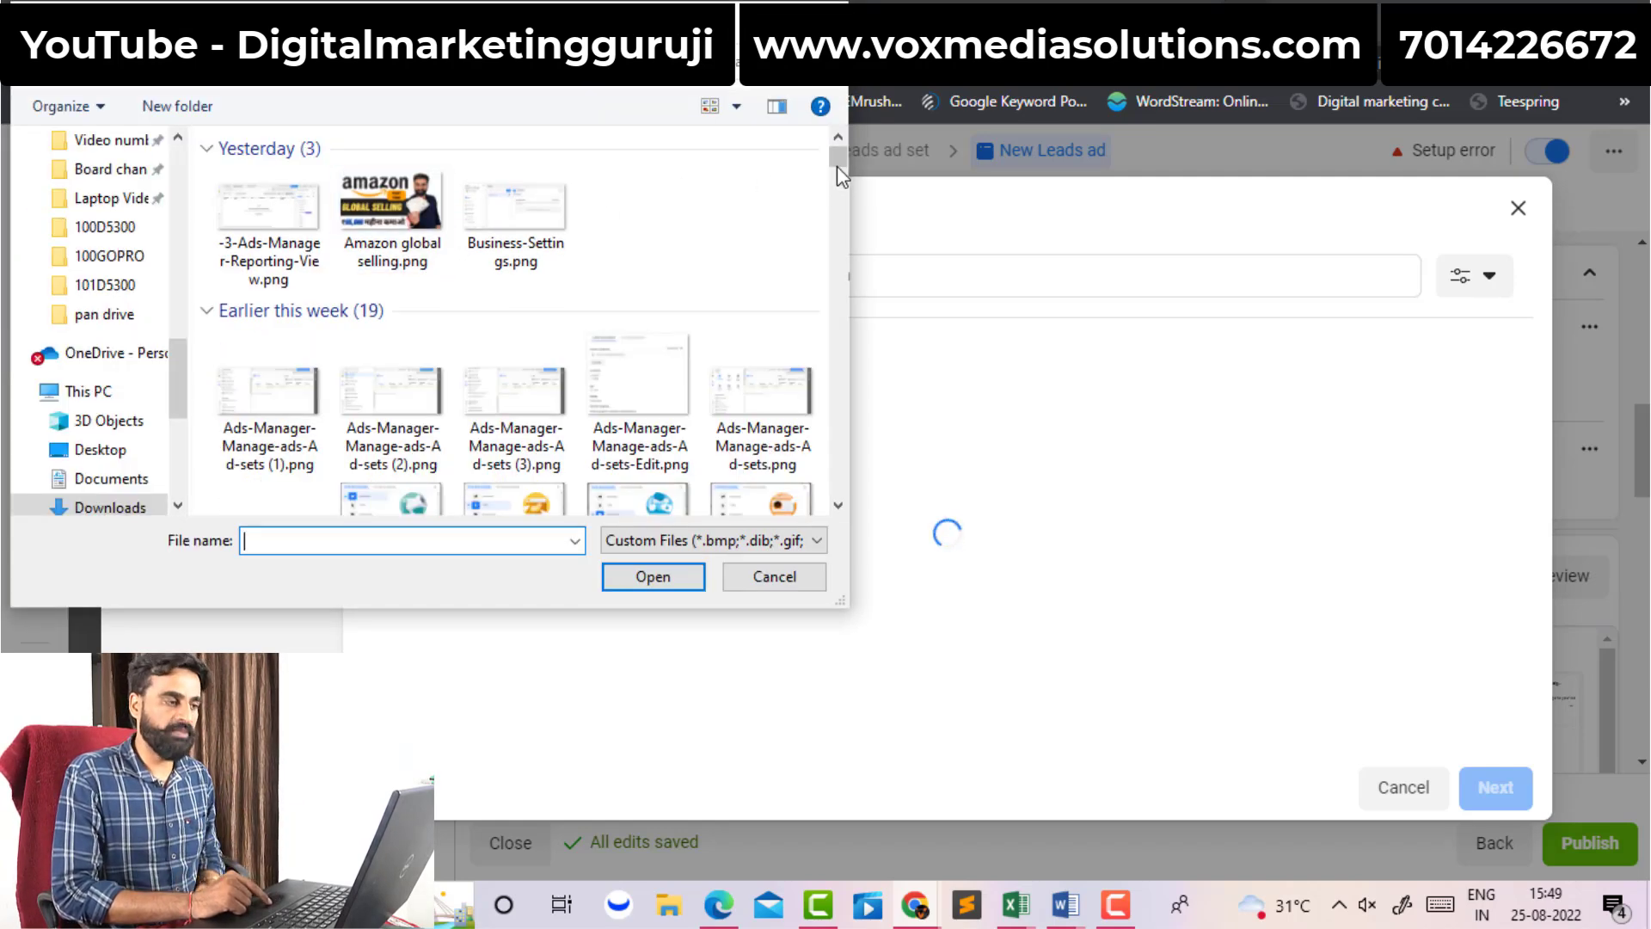
pyautogui.moveTo(838, 158); pyautogui.dragTo(842, 202)
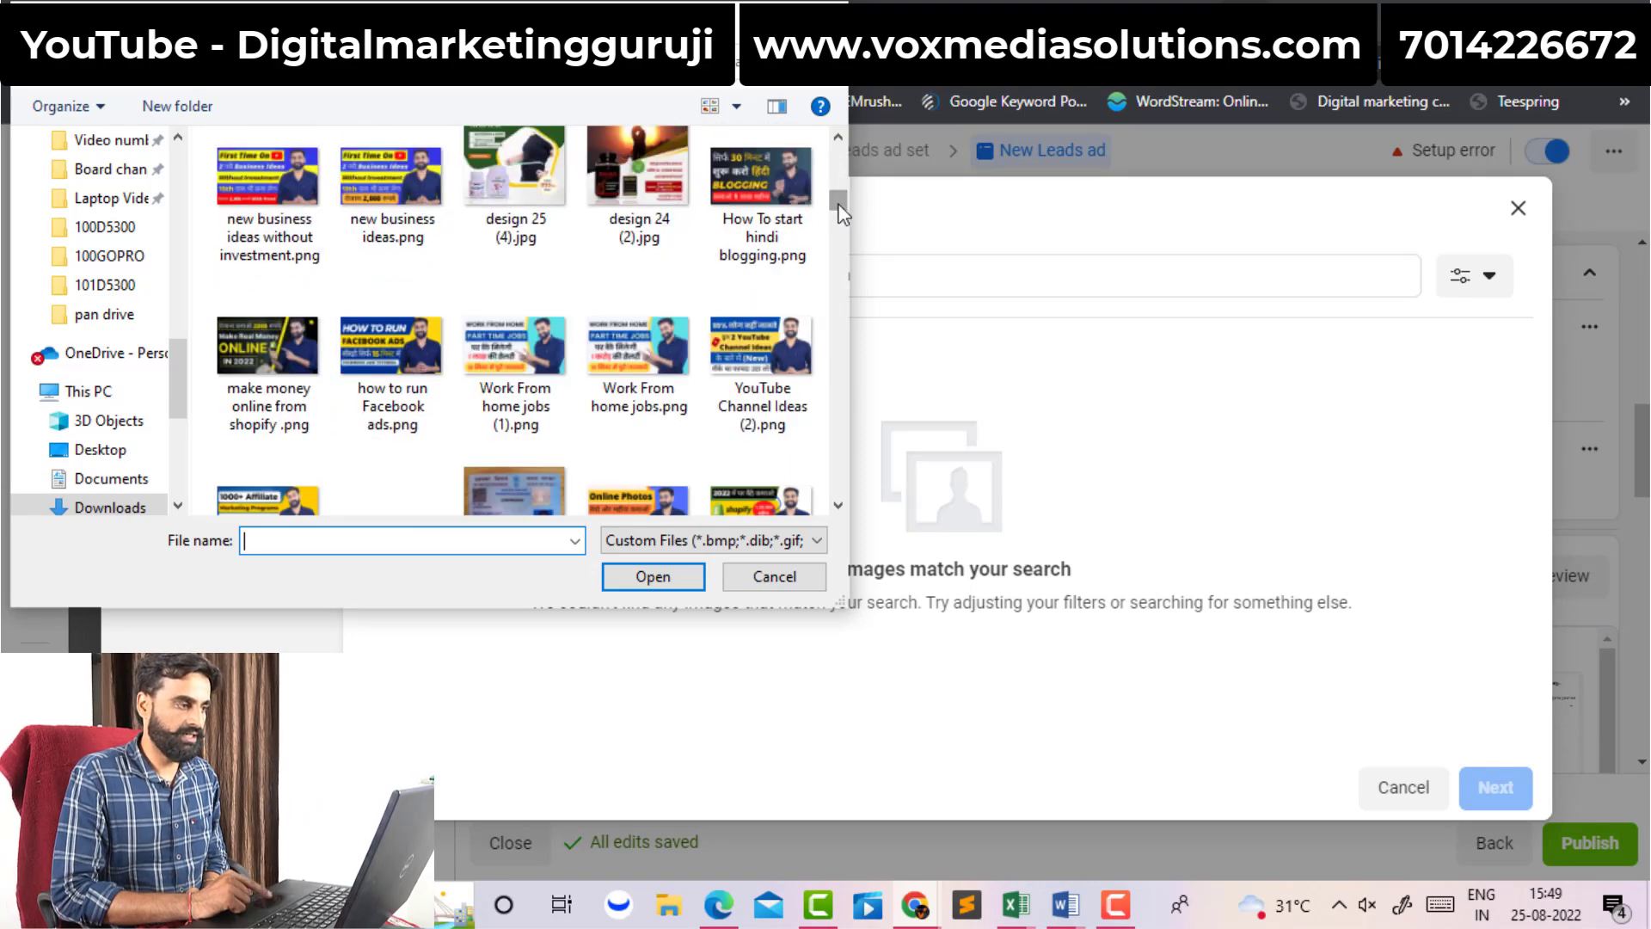
pyautogui.doubleClick(511, 211)
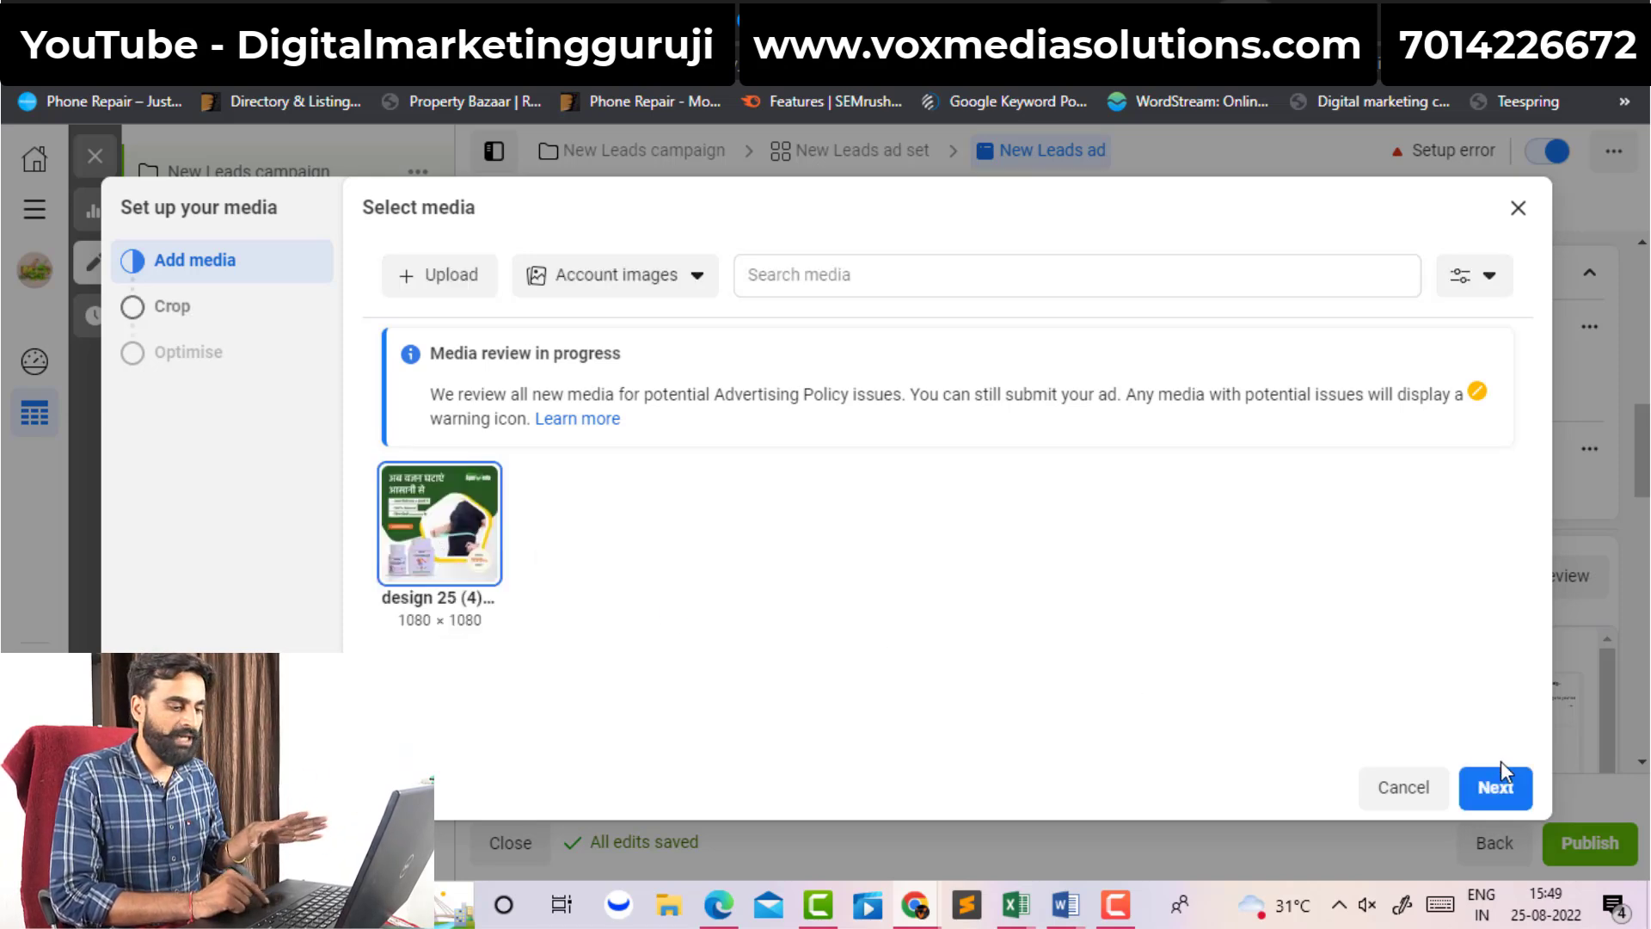
# - Set the image crop for Stories and Reels, Apps and sites to Original and finish the media setup
pyautogui.click(1503, 796)
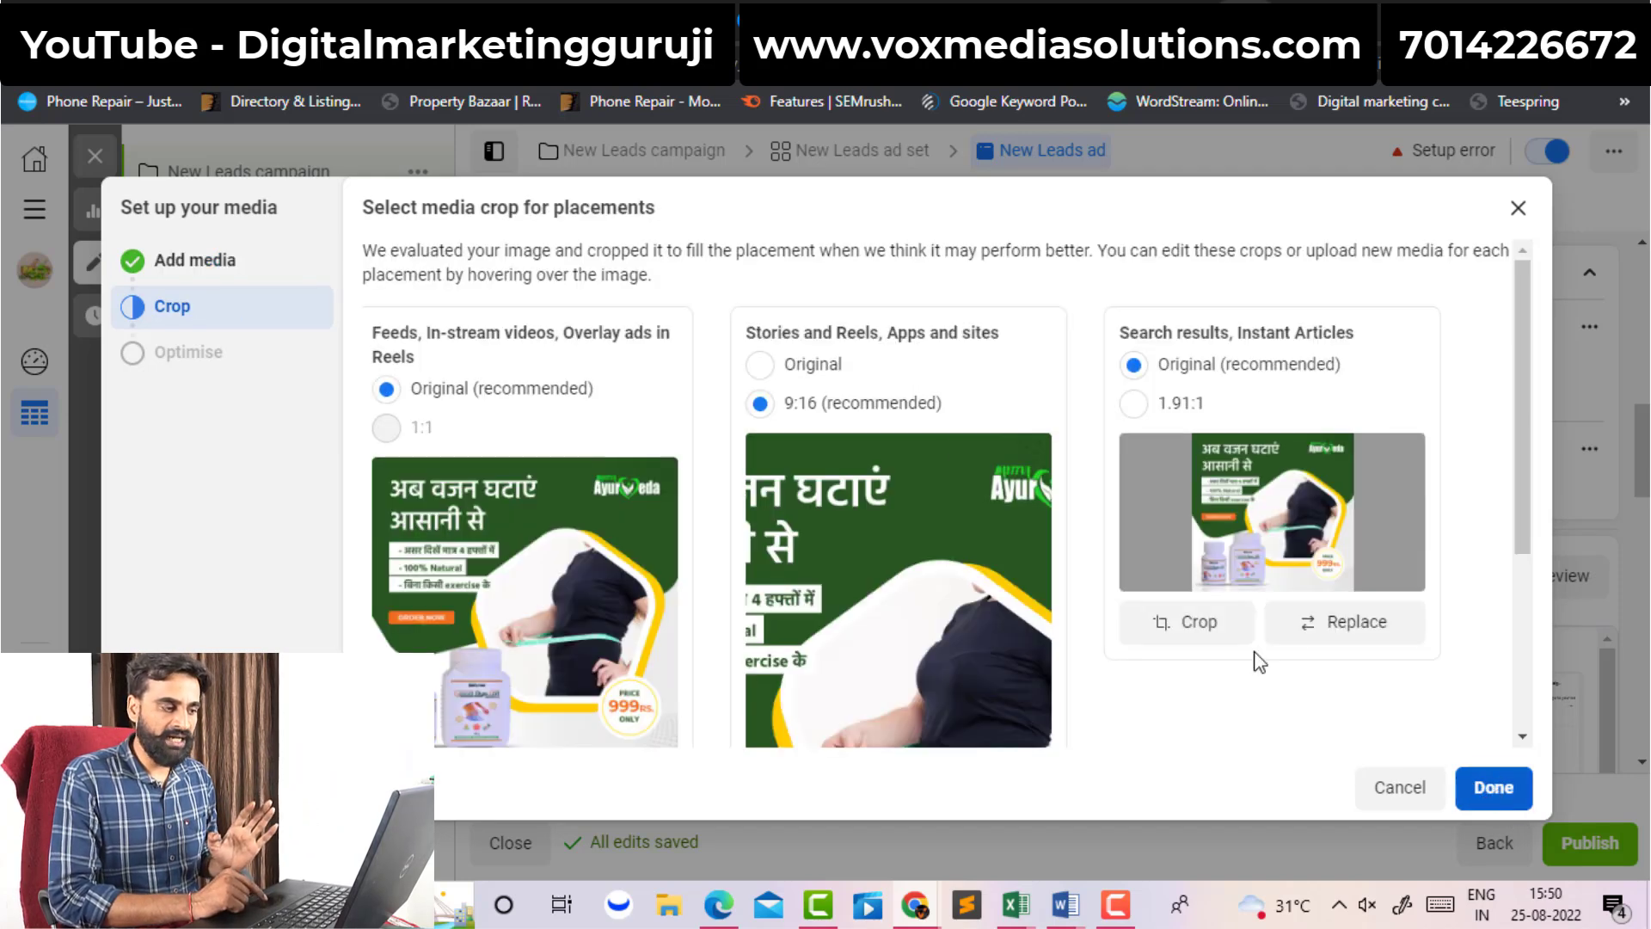
pyautogui.click(830, 366)
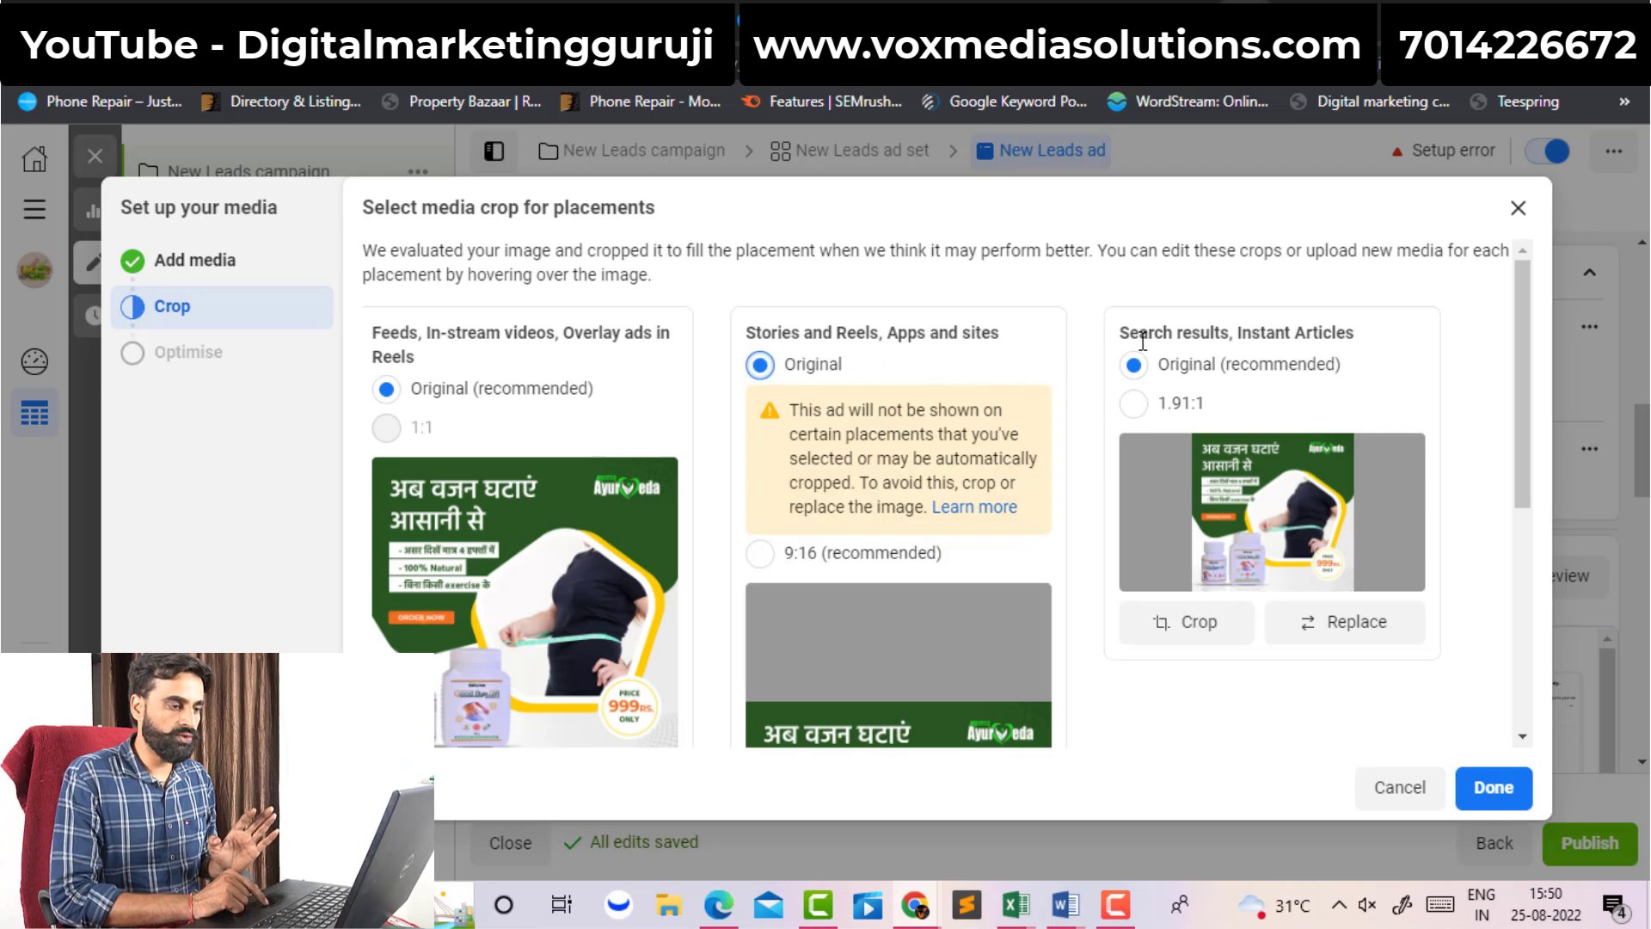
pyautogui.click(1491, 791)
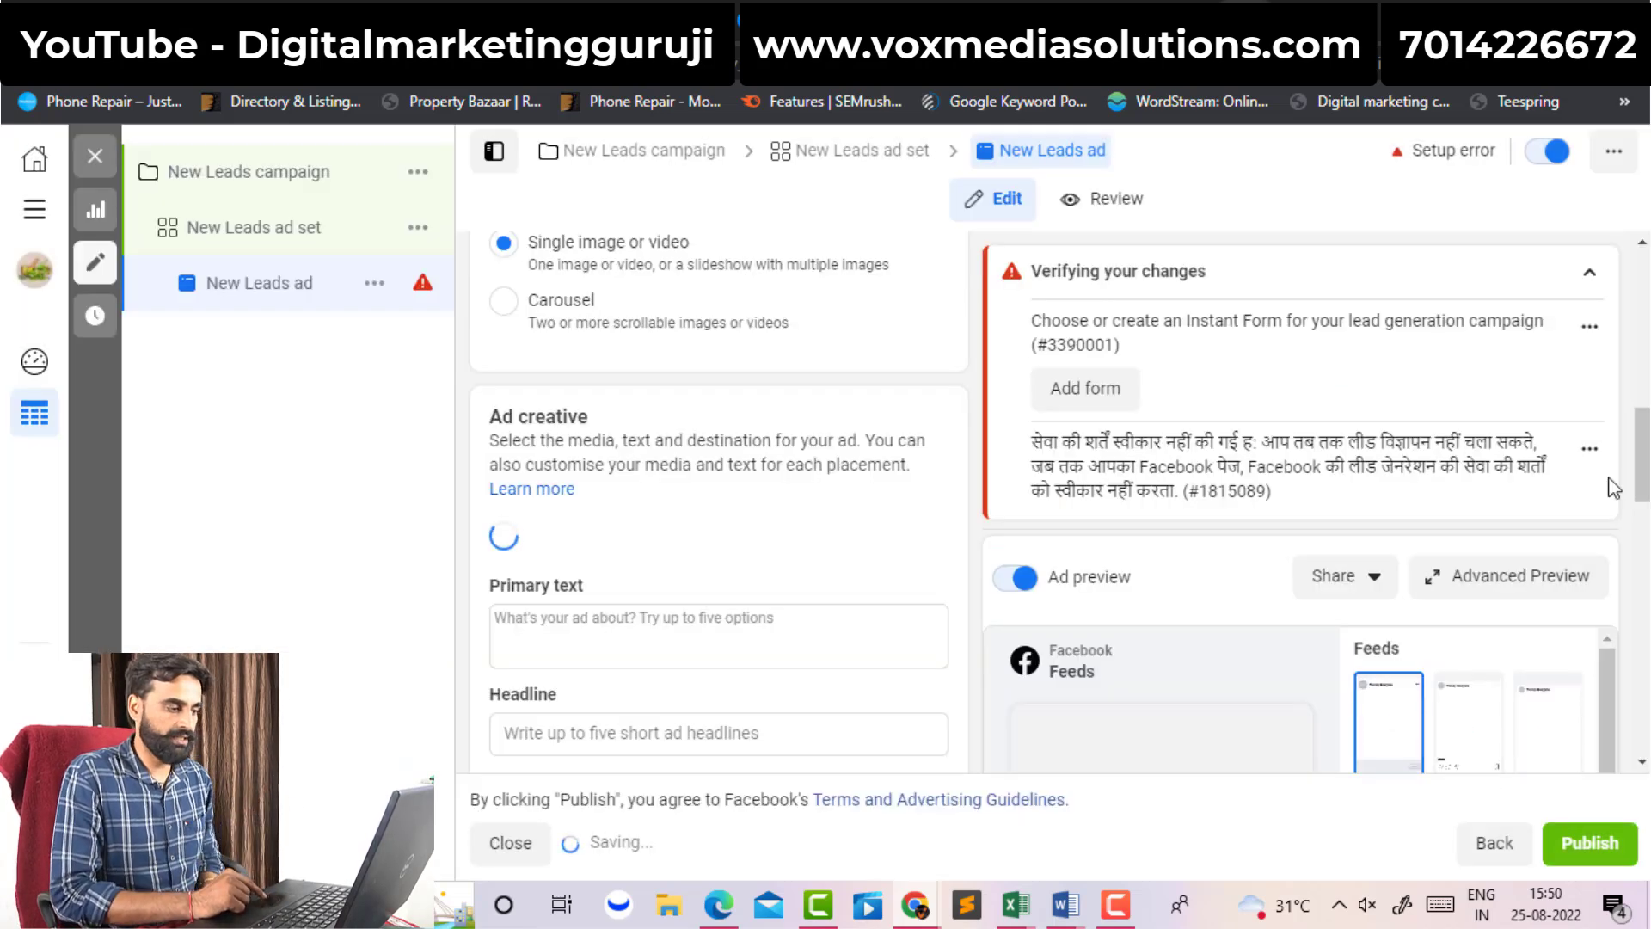
# - Enter "erdtyhfjbknlfcgbvnm" as the ad's primary text and "erteydufikgbsfgdchvnbm" as its headline
pyautogui.scroll(-8, 718, 499)
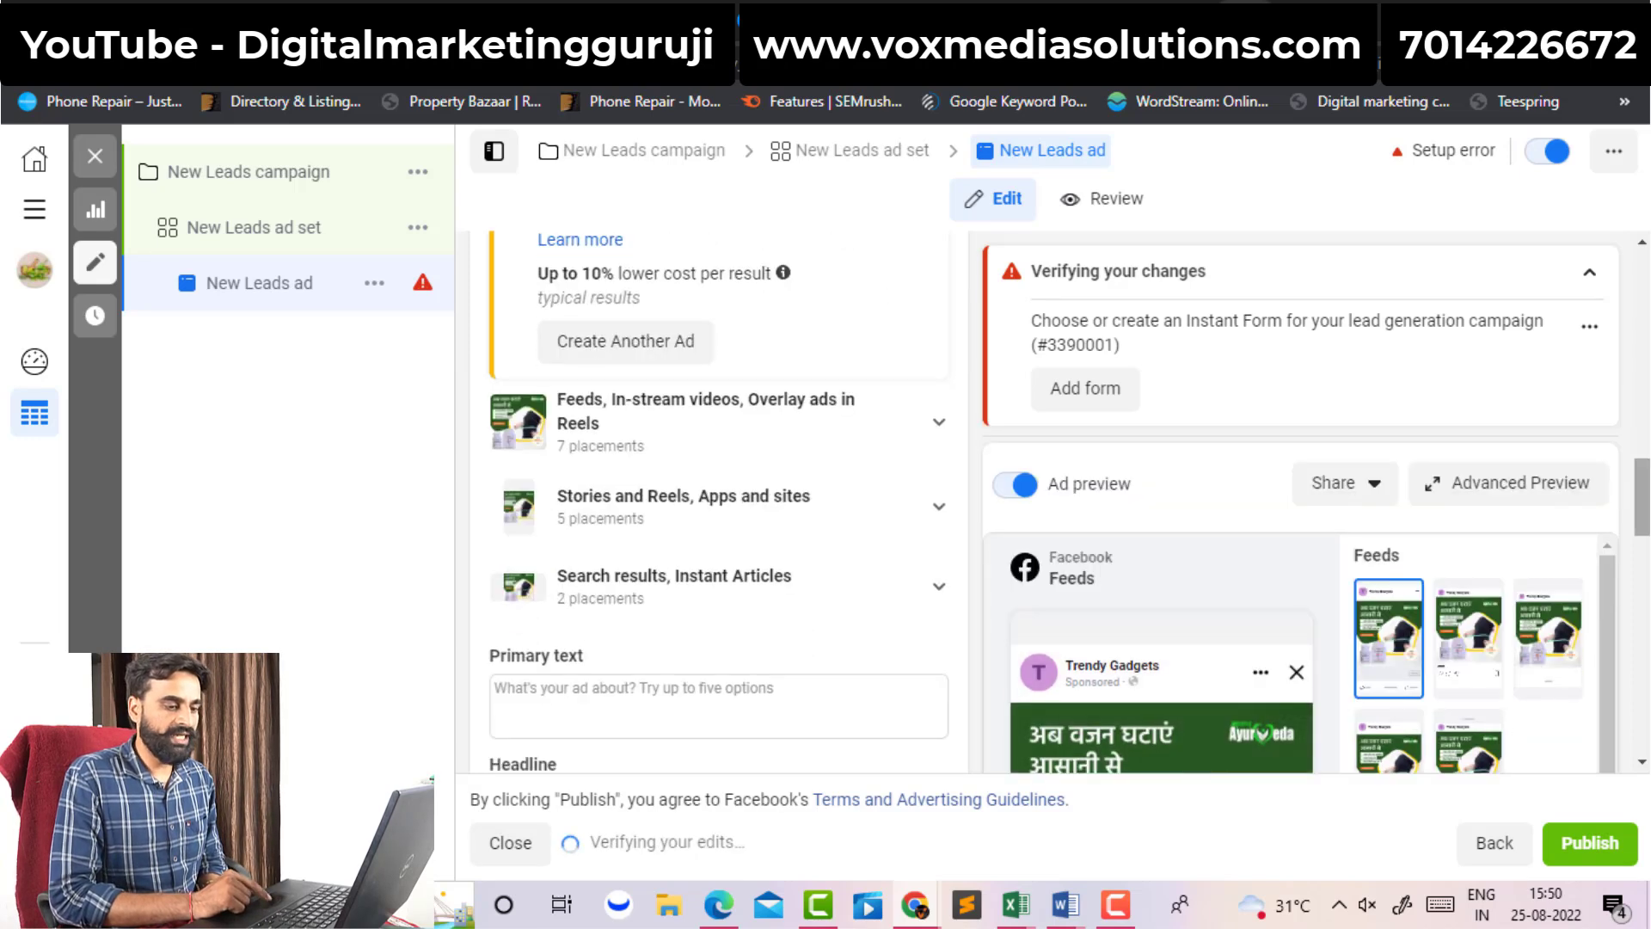
pyautogui.scroll(-3, 718, 499)
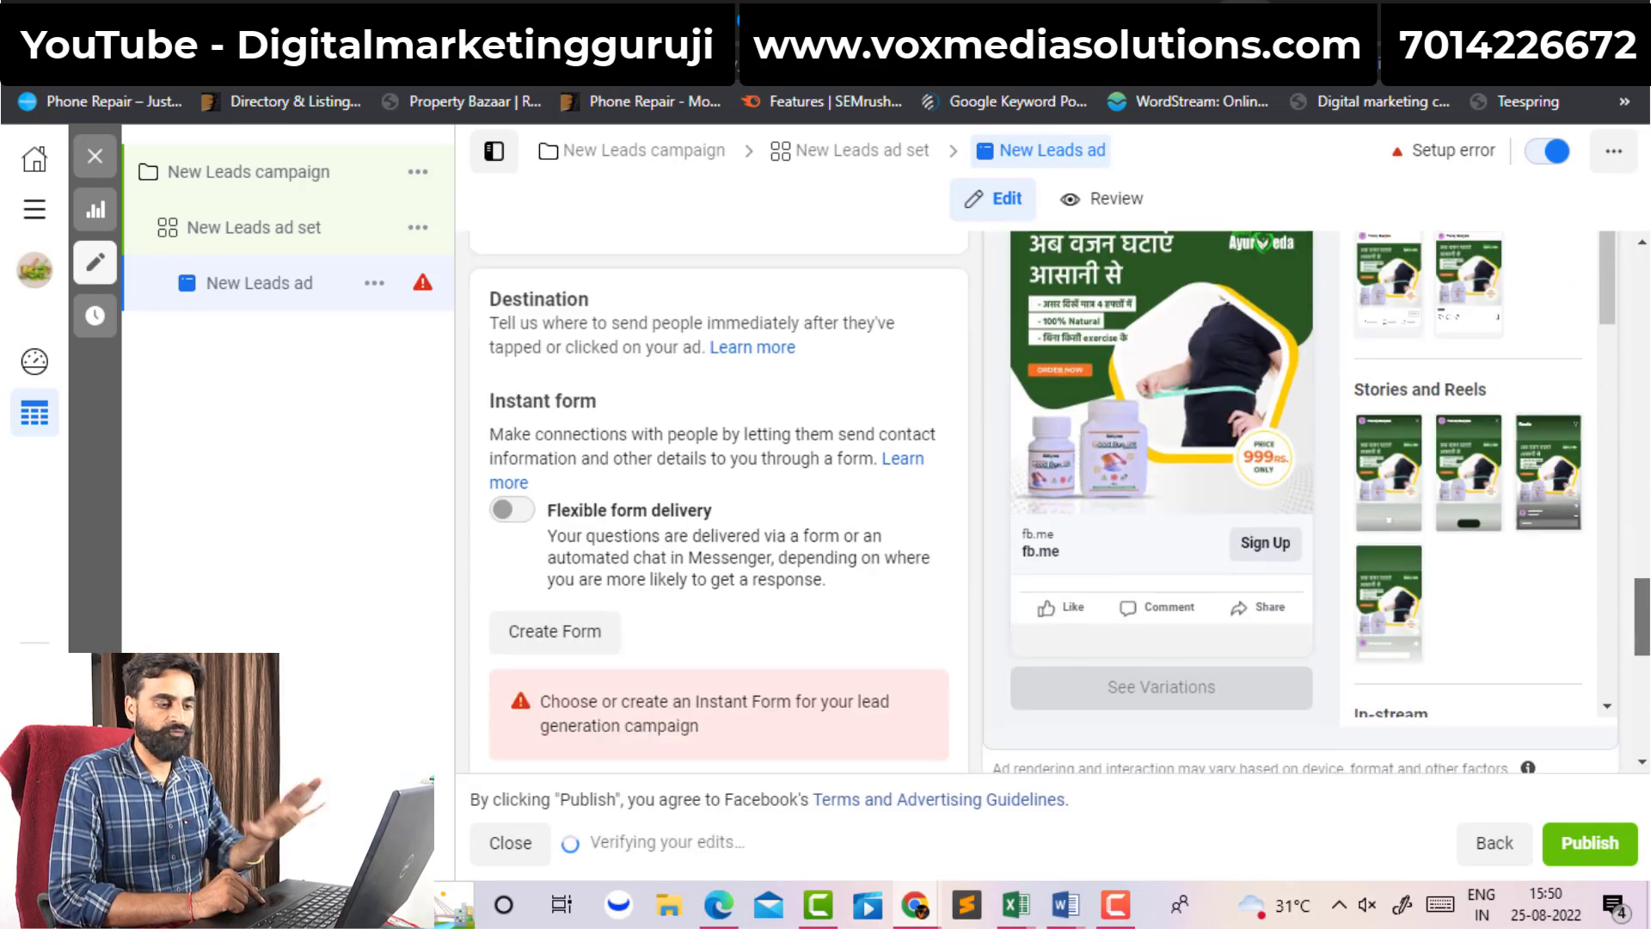
pyautogui.scroll(4, 1644, 559)
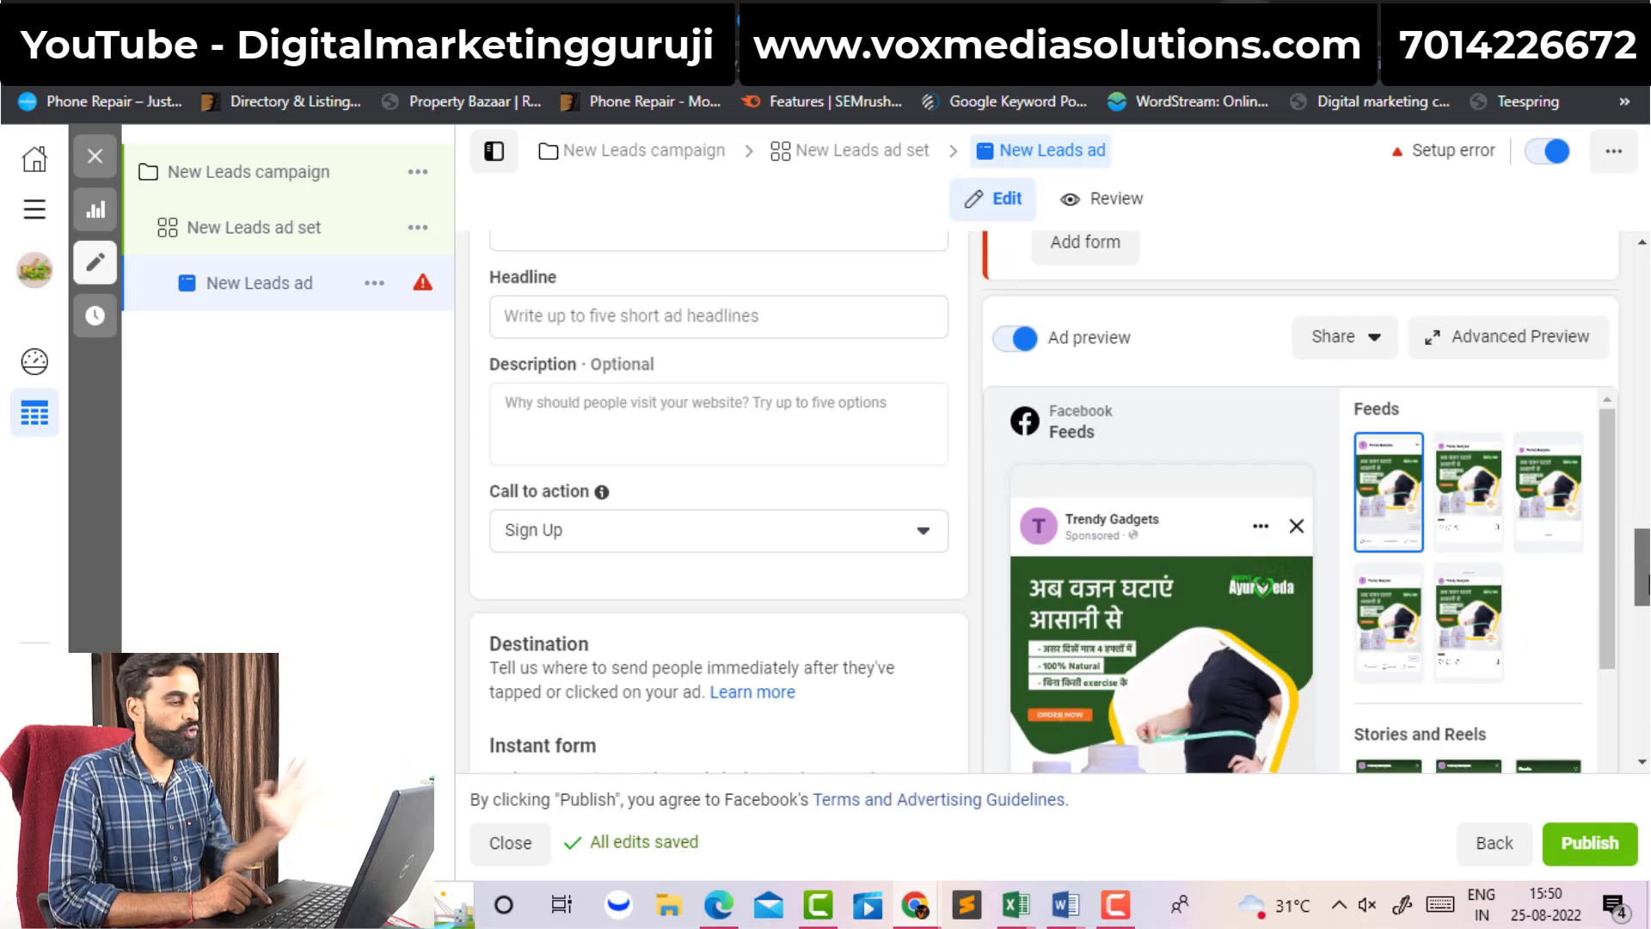
pyautogui.scroll(2, 1644, 559)
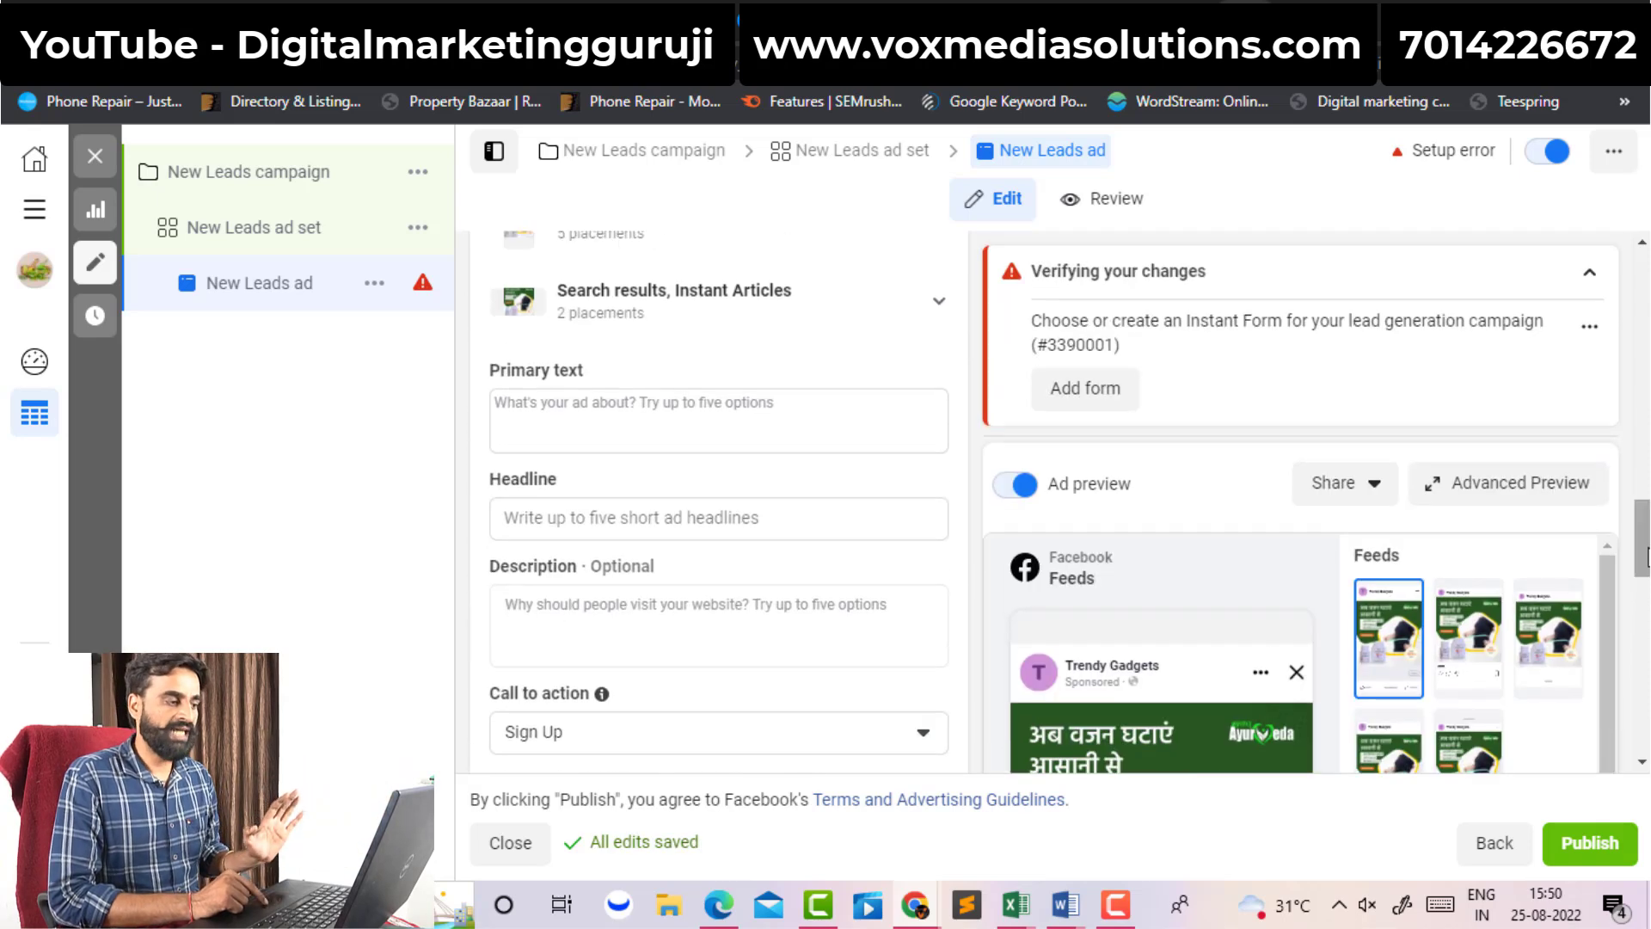
pyautogui.click(585, 438)
pyautogui.write('erdtyhfjbknlfcgbvnm')
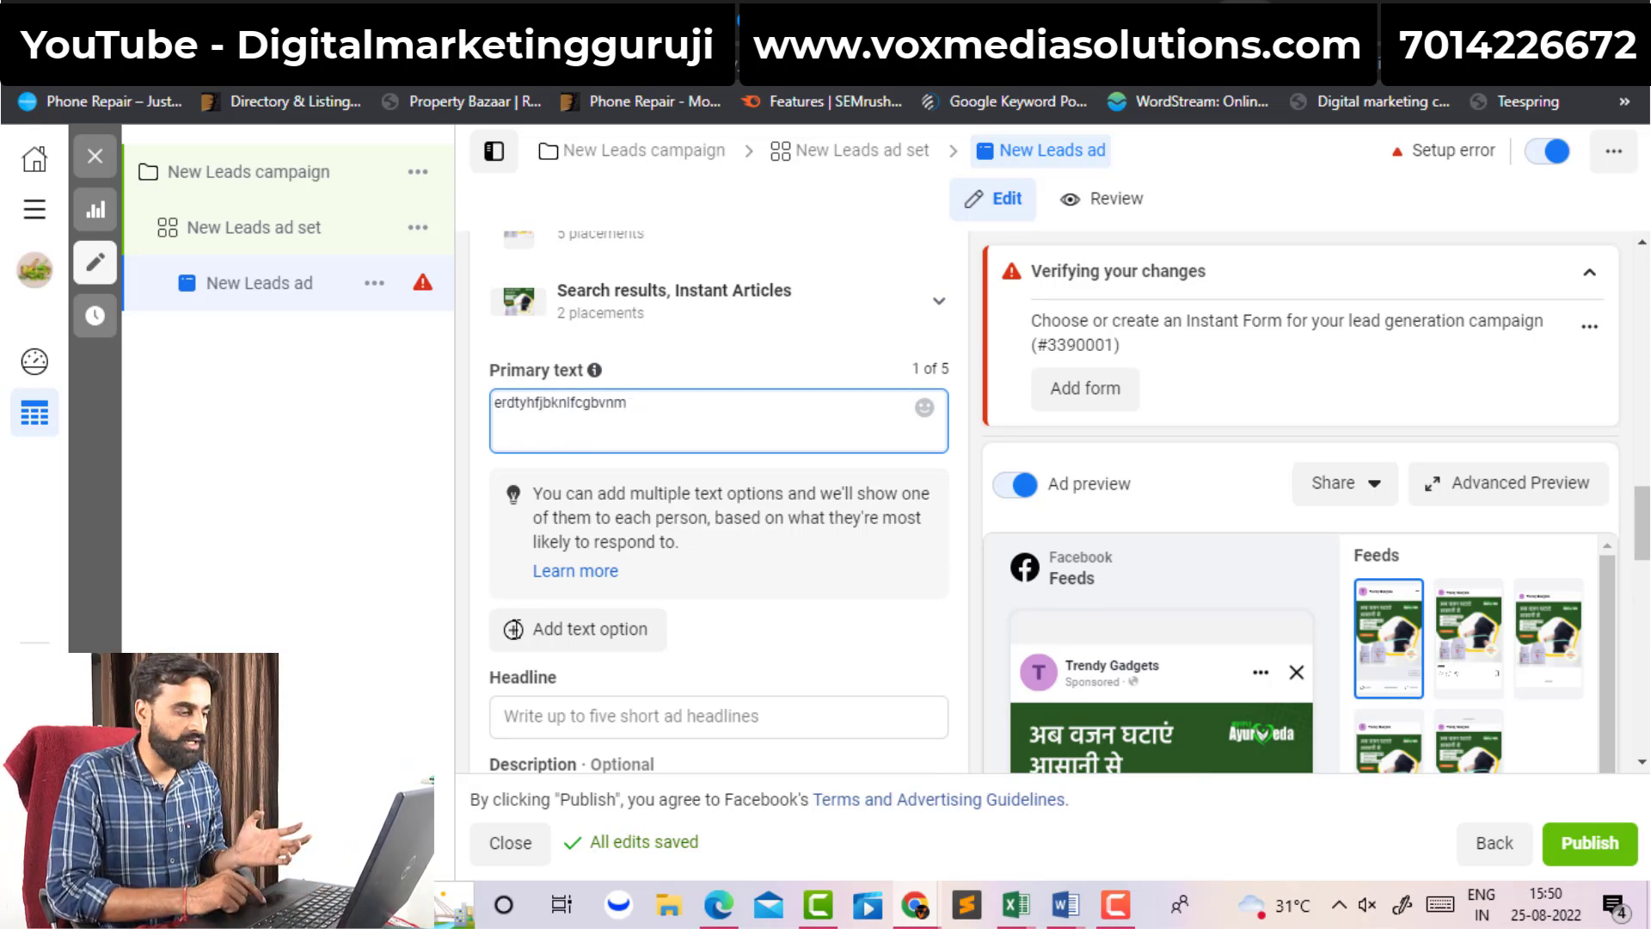
pyautogui.click(584, 717)
pyautogui.write('e')
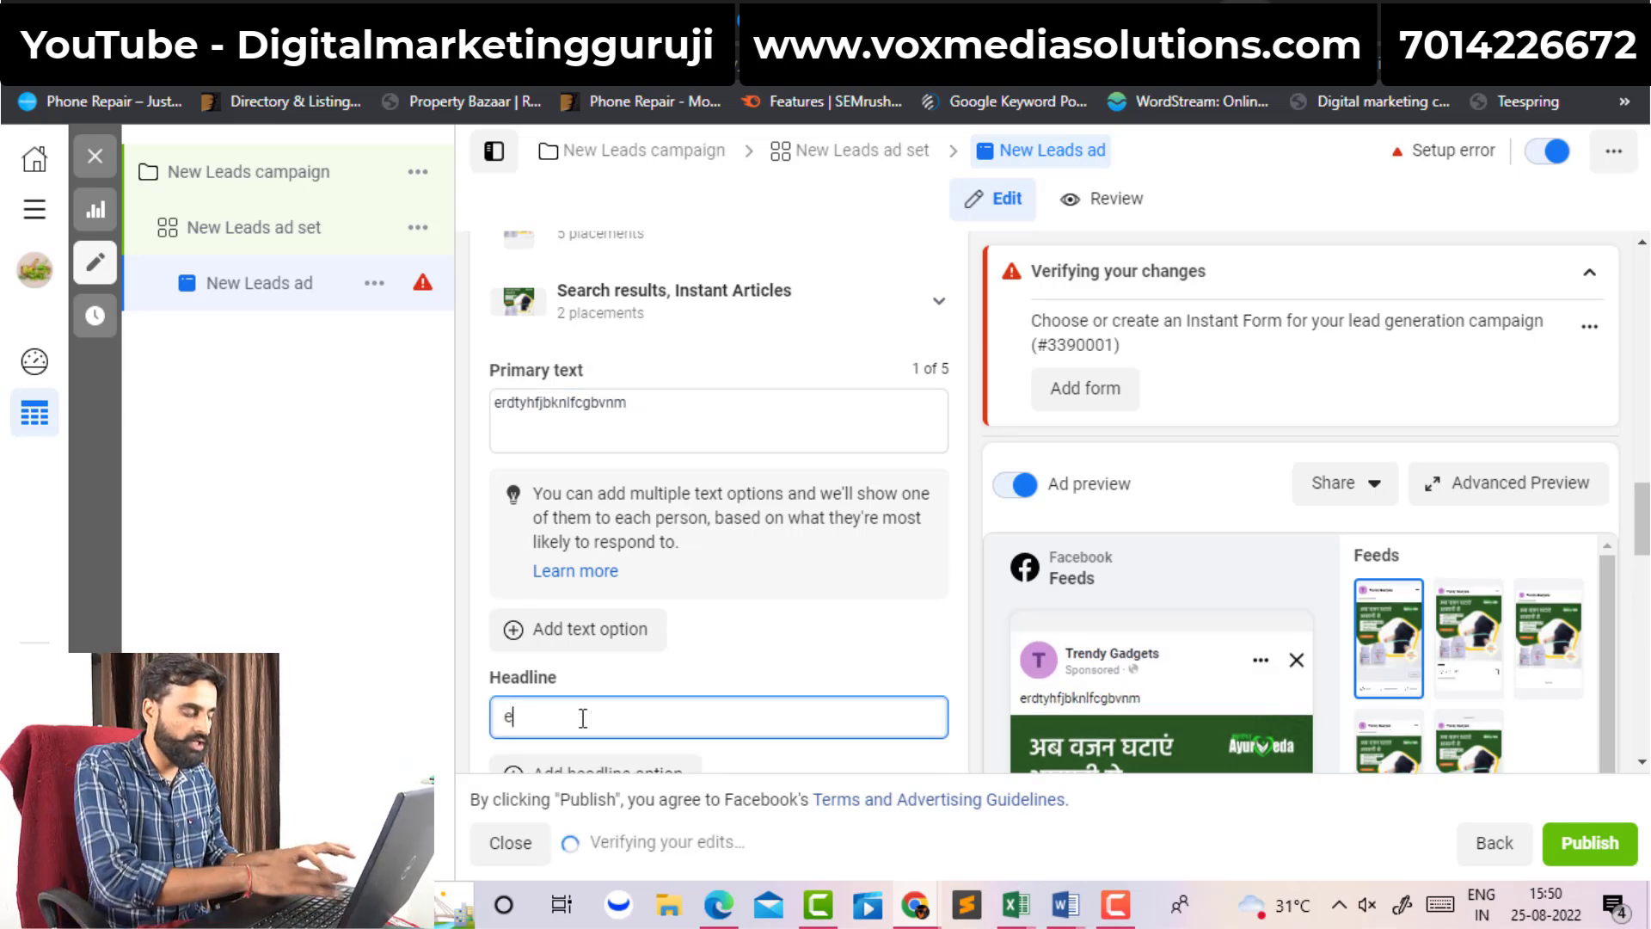
pyautogui.write('rteydufikgbsfgdchvnbm')
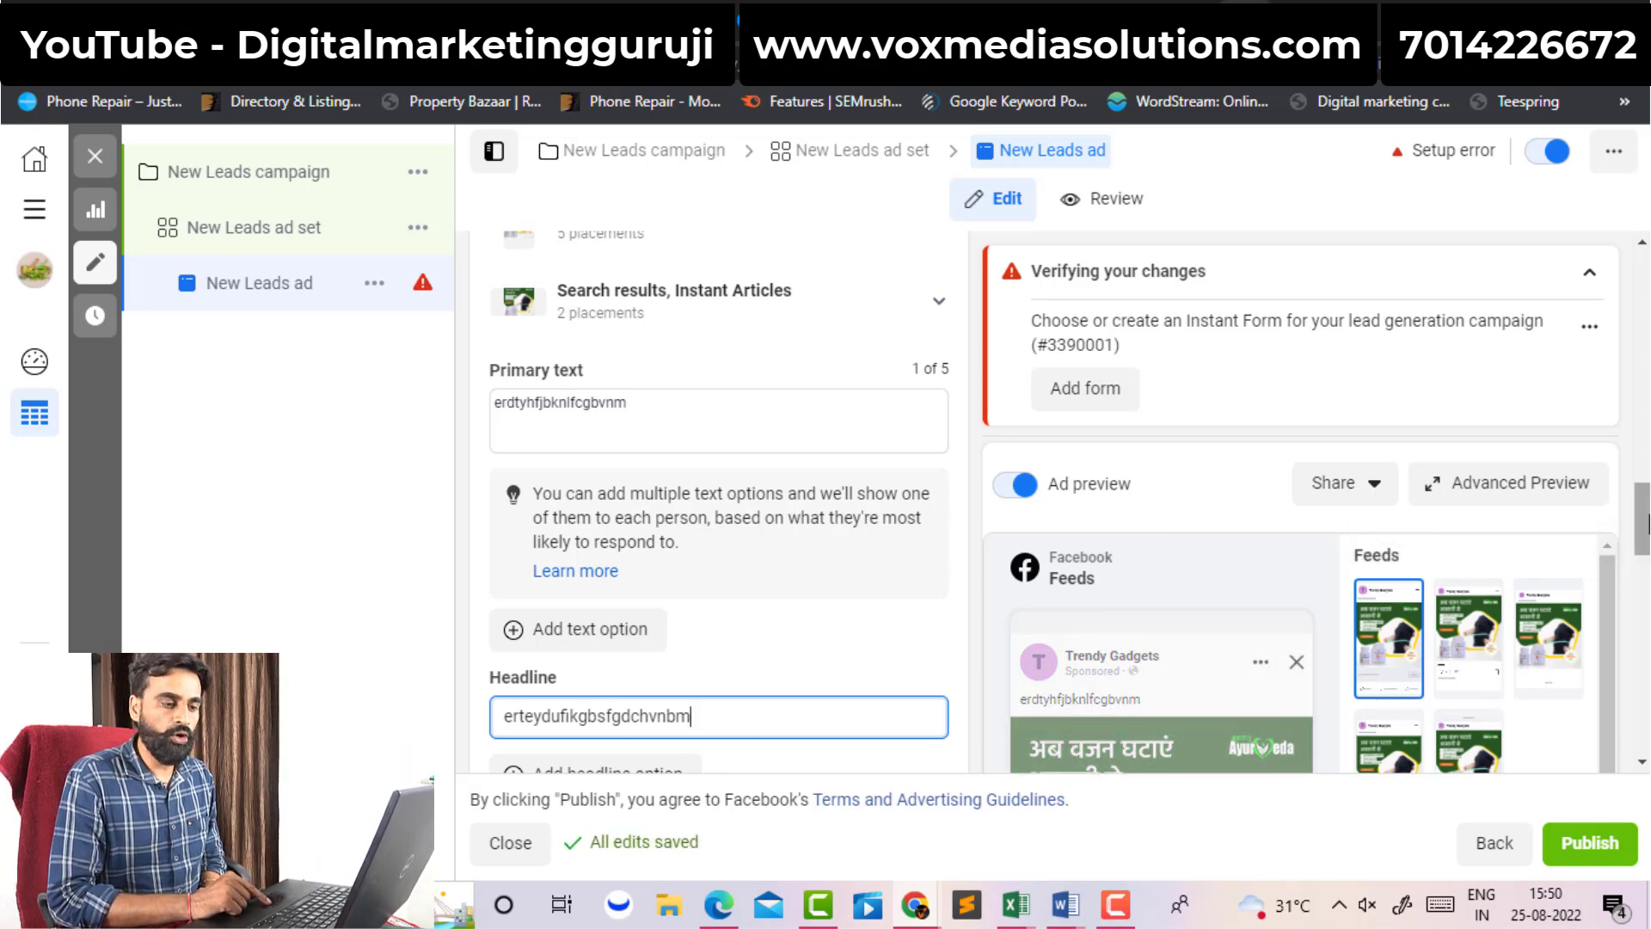
# - Start creating a new Instant Form as the ad's destination
pyautogui.scroll(-5, 719, 498)
pyautogui.scroll(-2, 900, 431)
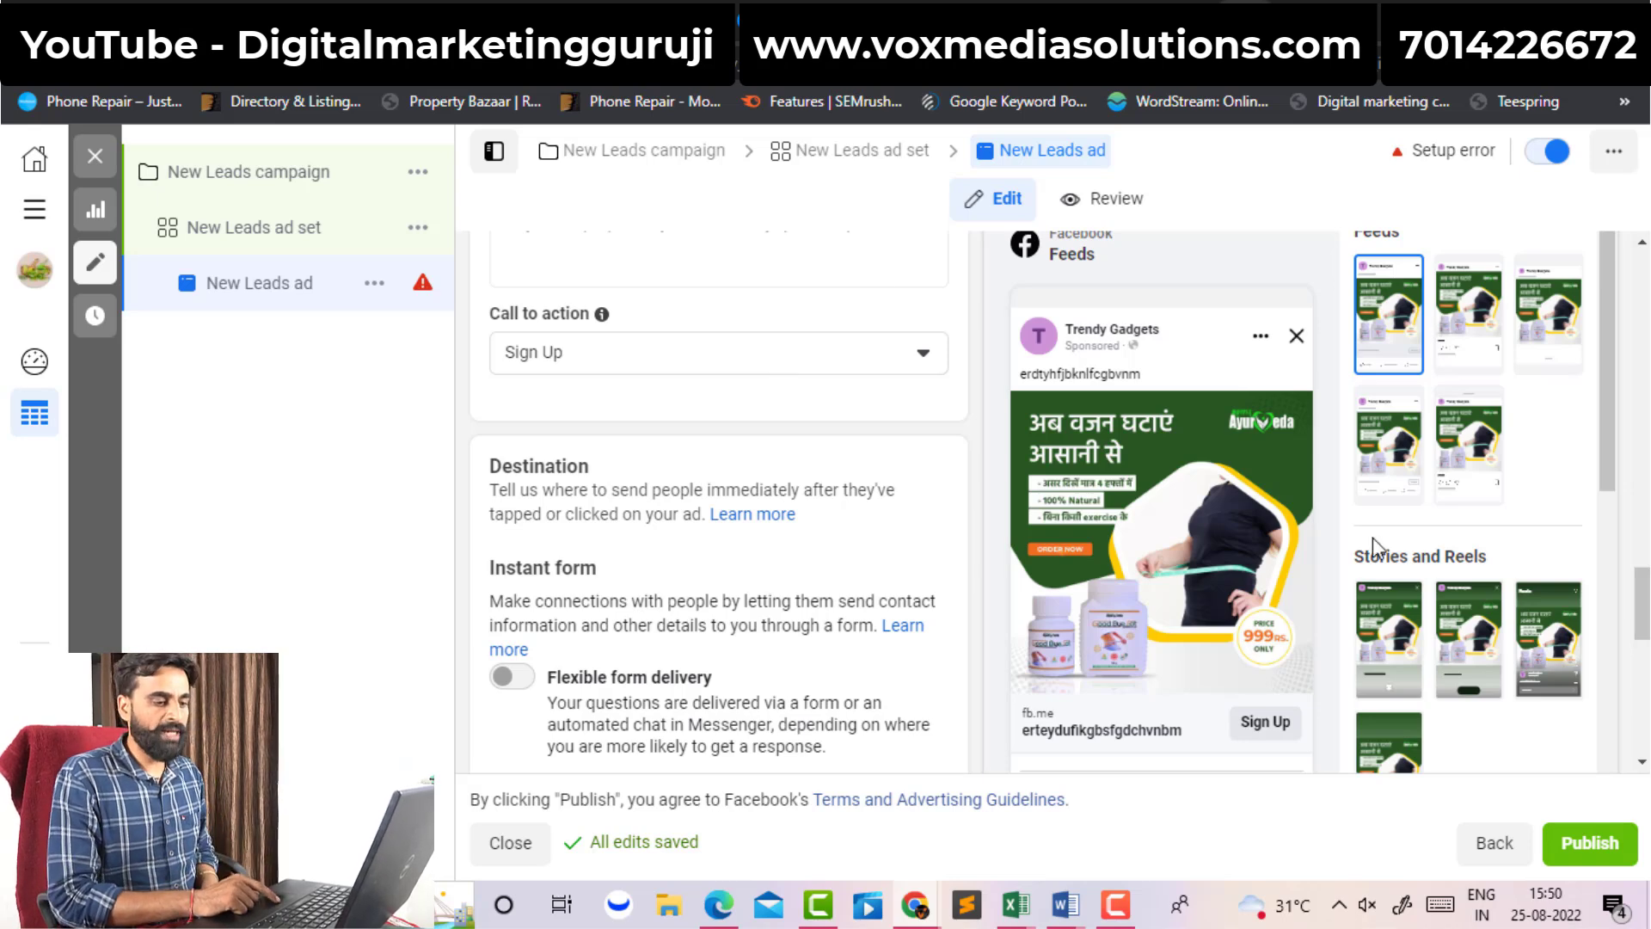
pyautogui.scroll(-5, 972, 478)
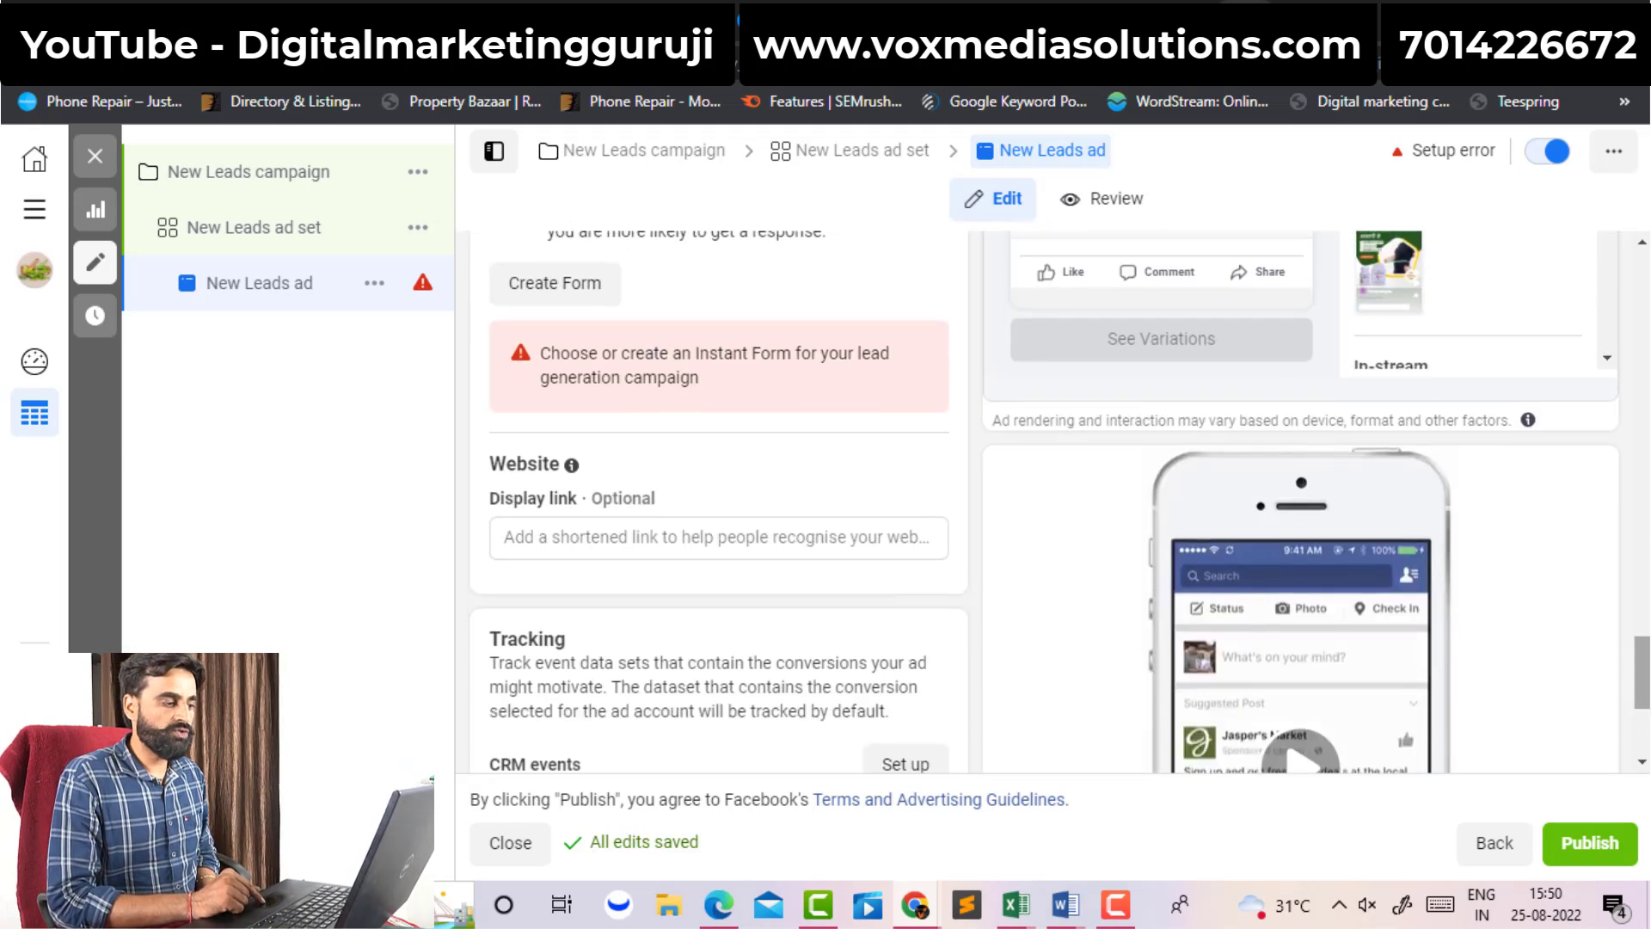
pyautogui.click(550, 288)
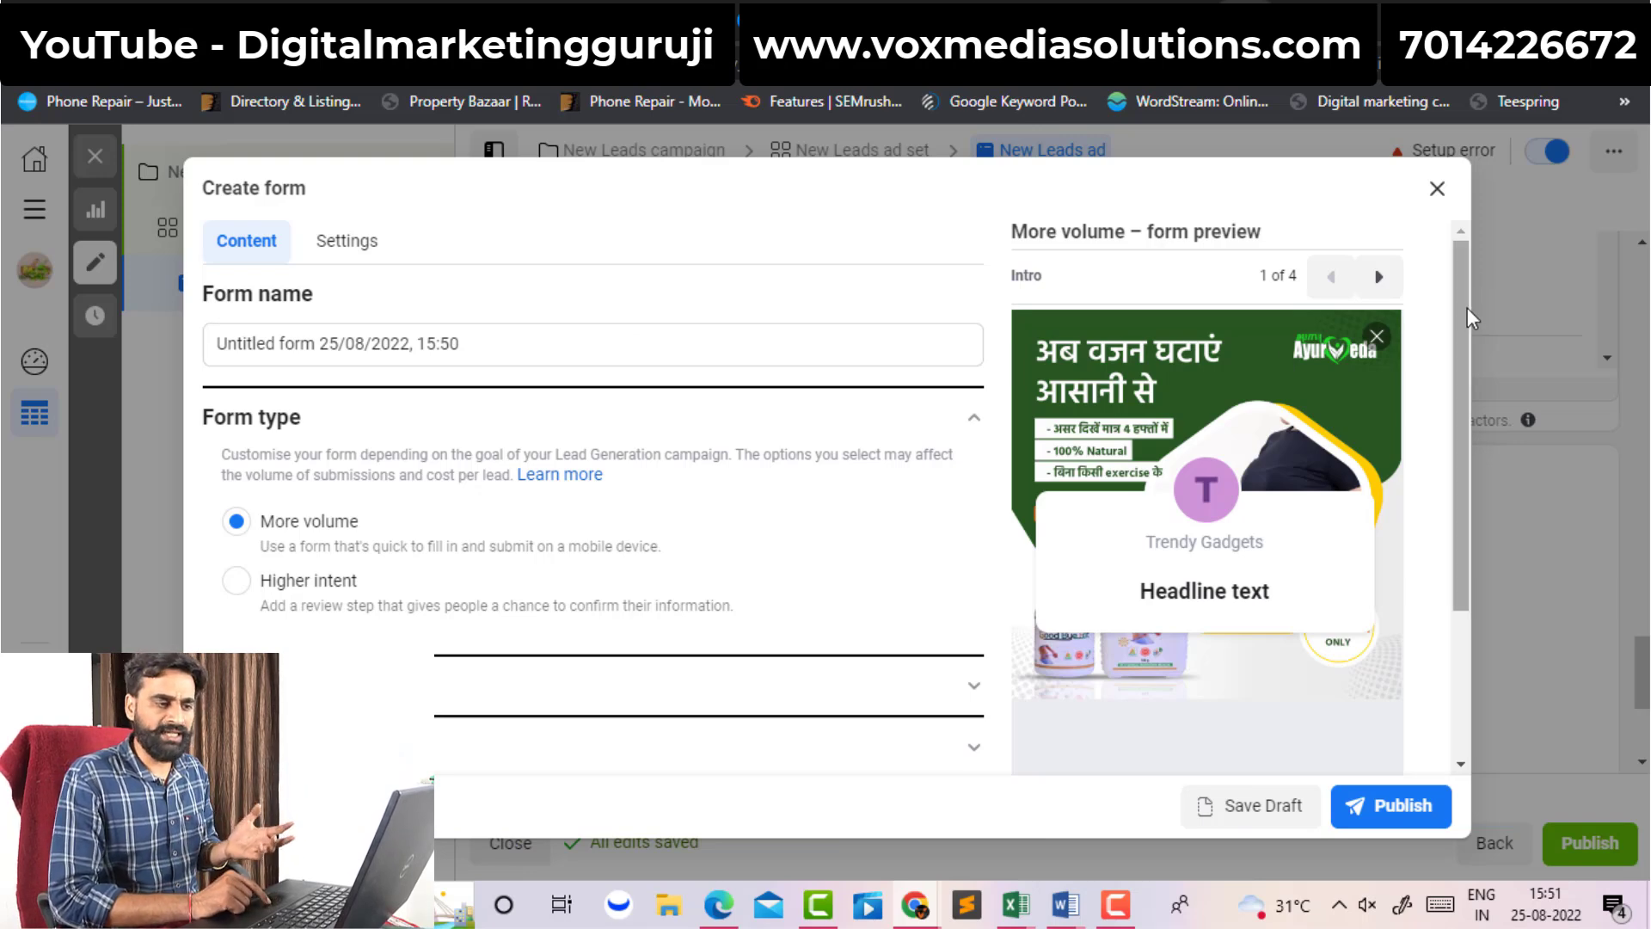
# - Give the form's intro greeting the headline "wertgyhj" and the paragraph description "esdfghgjhfxcvb"
pyautogui.scroll(-1, 1467, 384)
pyautogui.scroll(-3, 1467, 383)
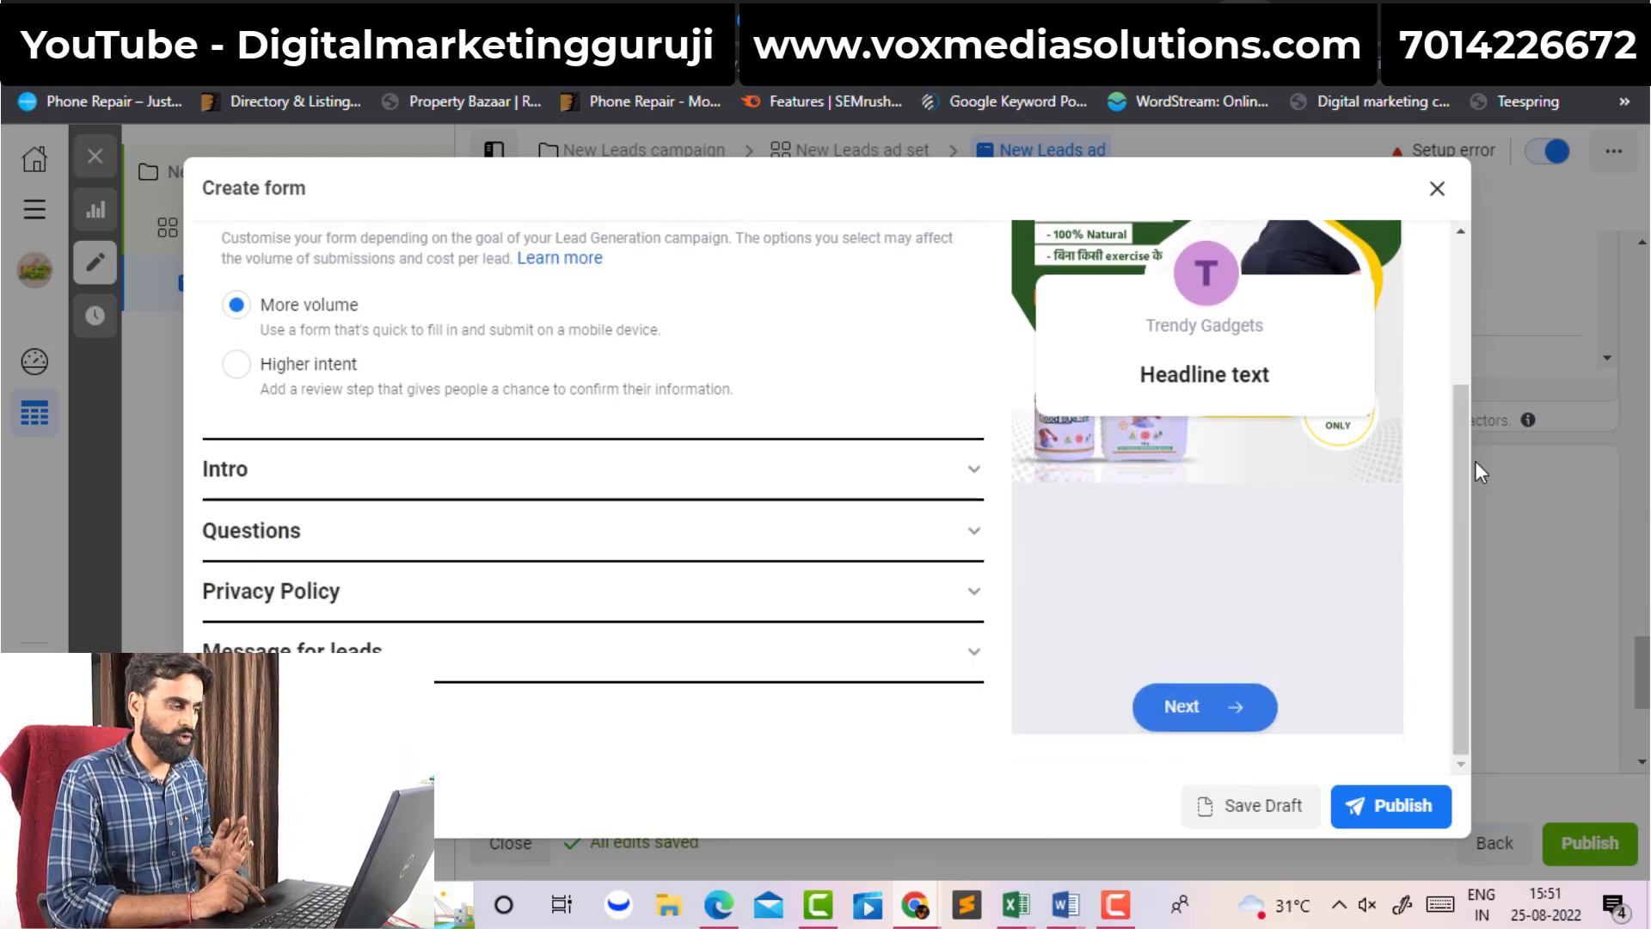
pyautogui.click(934, 473)
pyautogui.click(634, 723)
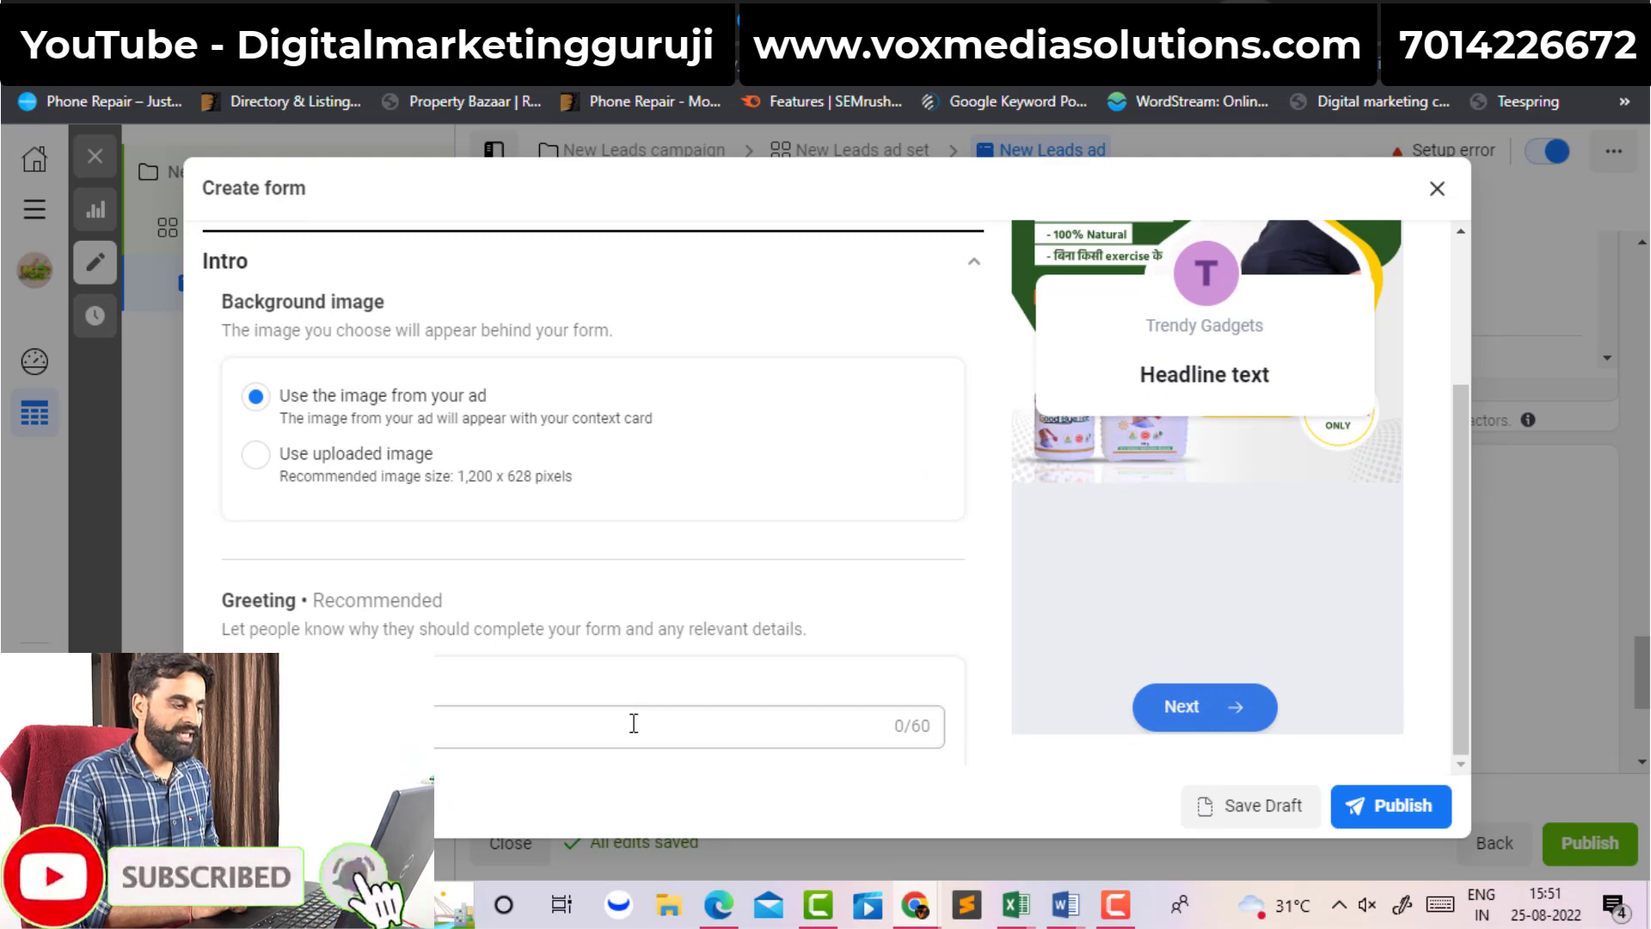
pyautogui.write('wertgyhj')
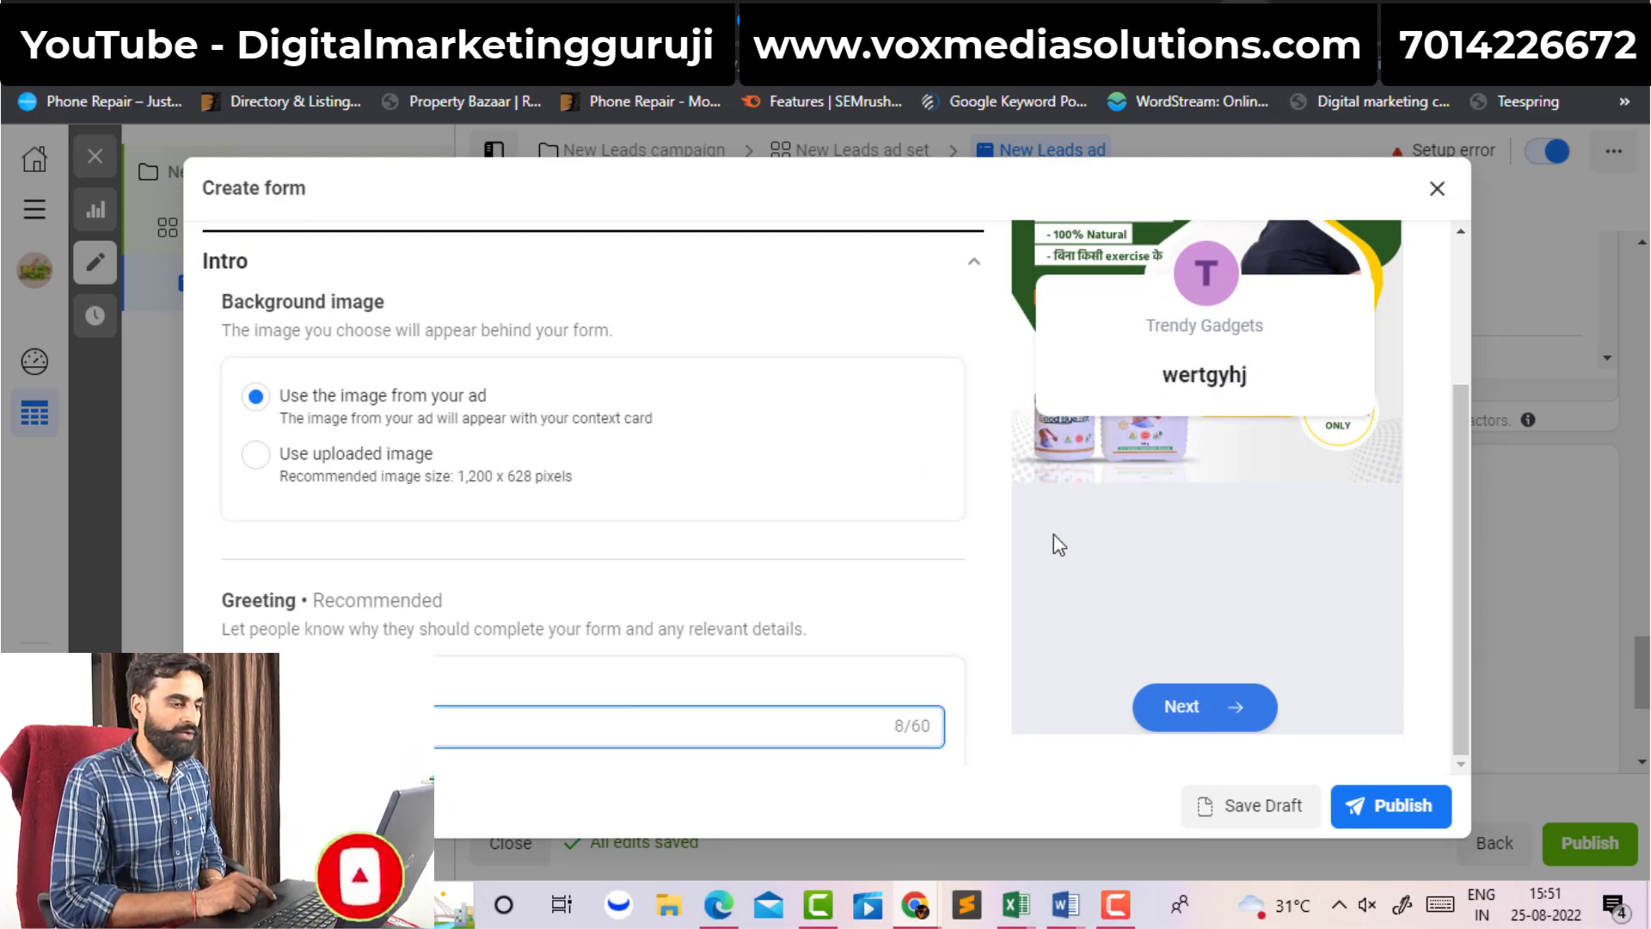
pyautogui.click(993, 717)
pyautogui.moveTo(985, 535); pyautogui.dragTo(981, 796)
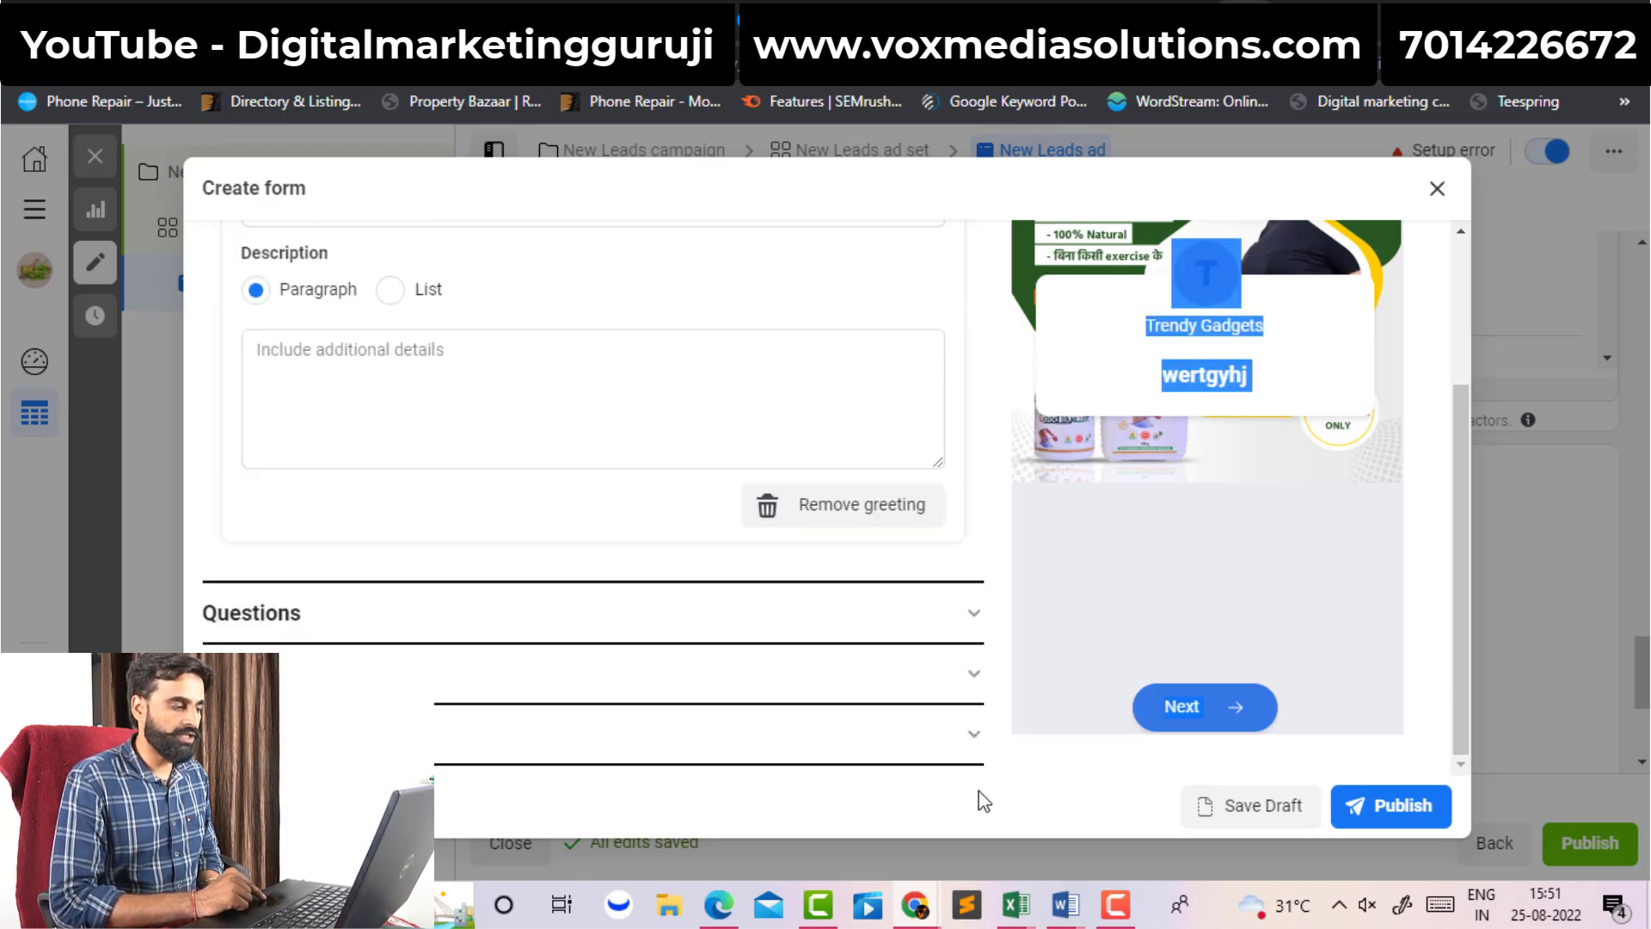
pyautogui.click(735, 388)
pyautogui.write('esdfghgjhfxcvb')
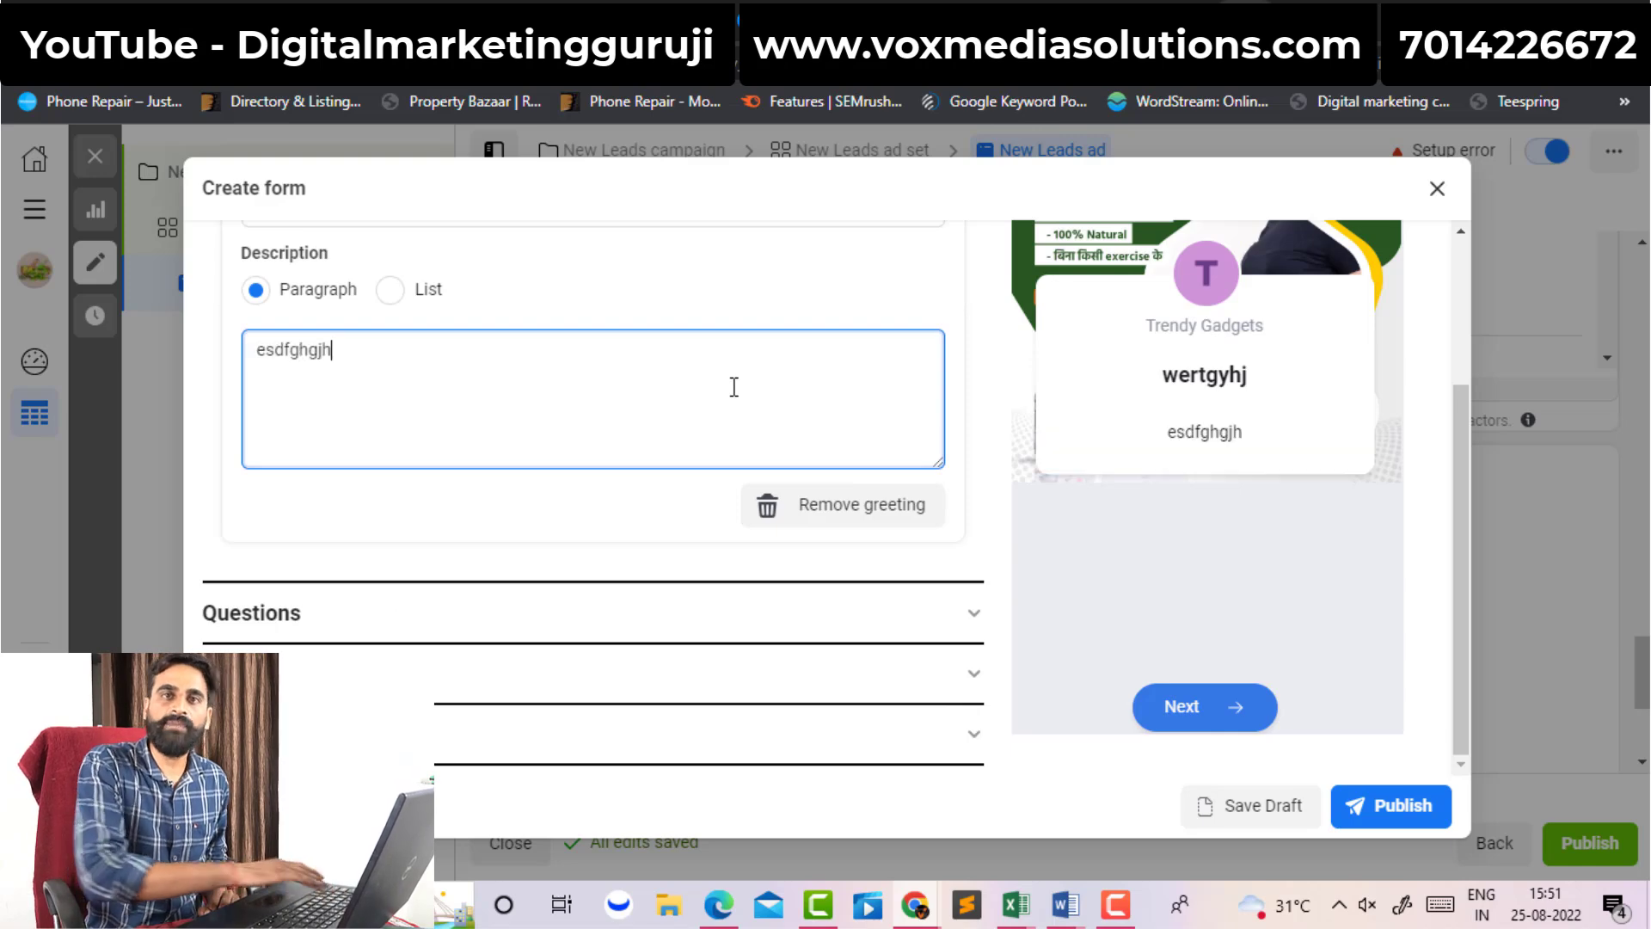
# - Enter "safe" as the description of the form's prefill questions, keeping full name, email and phone number as requested information
pyautogui.click(354, 618)
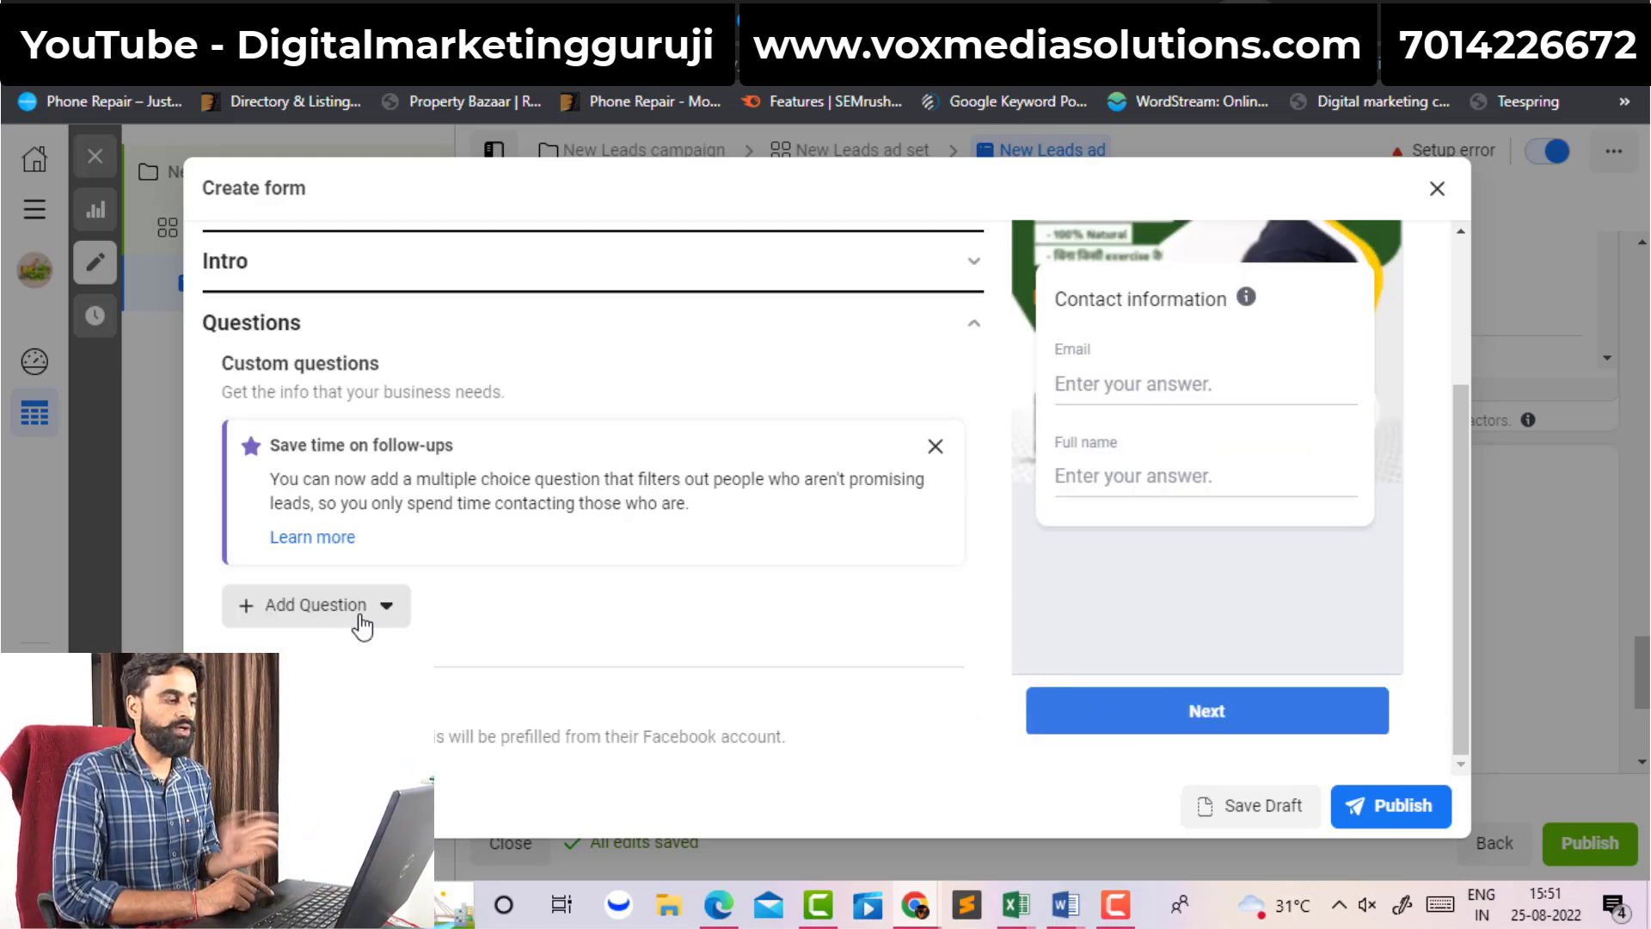
pyautogui.scroll(-4, 988, 748)
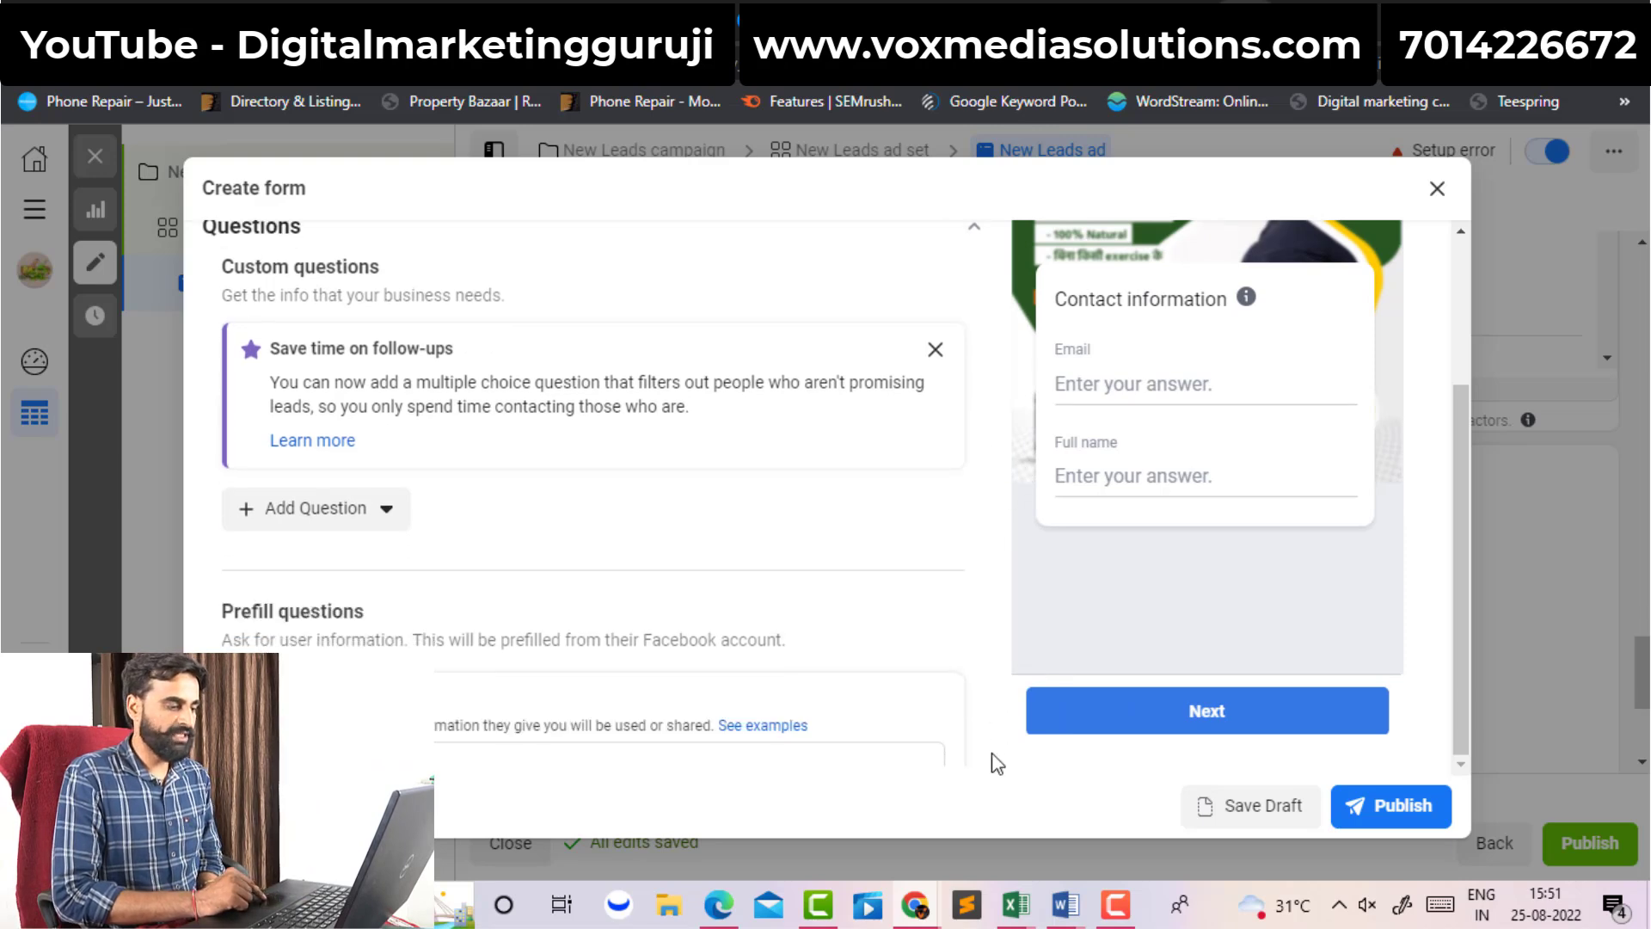
pyautogui.scroll(-2, 995, 719)
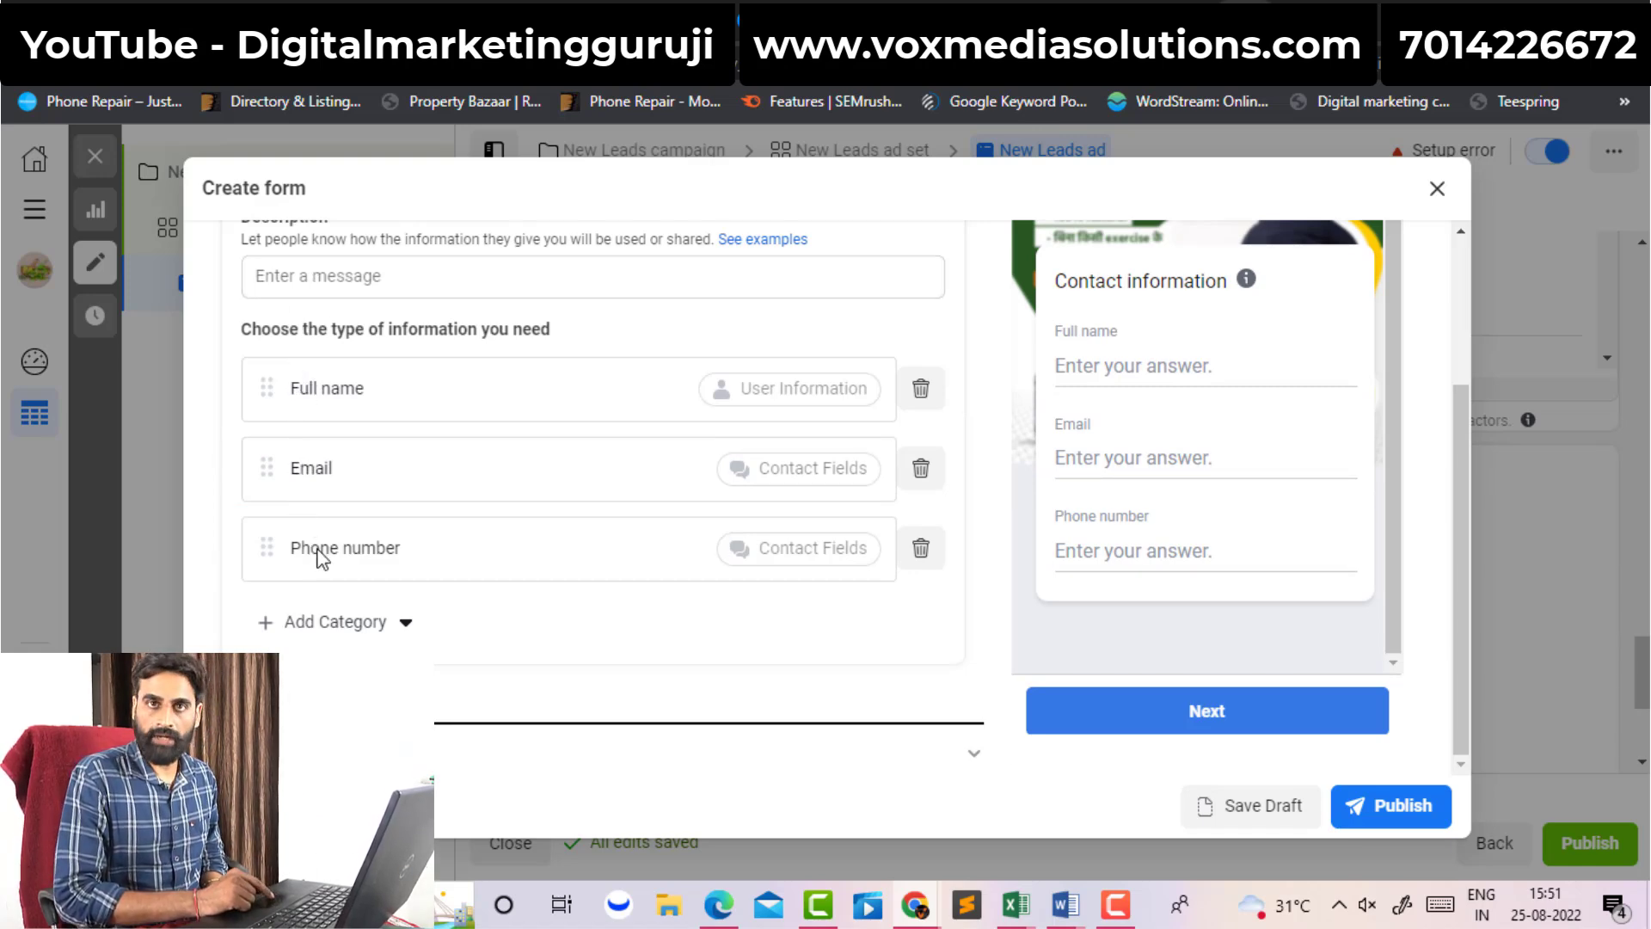
pyautogui.click(297, 282)
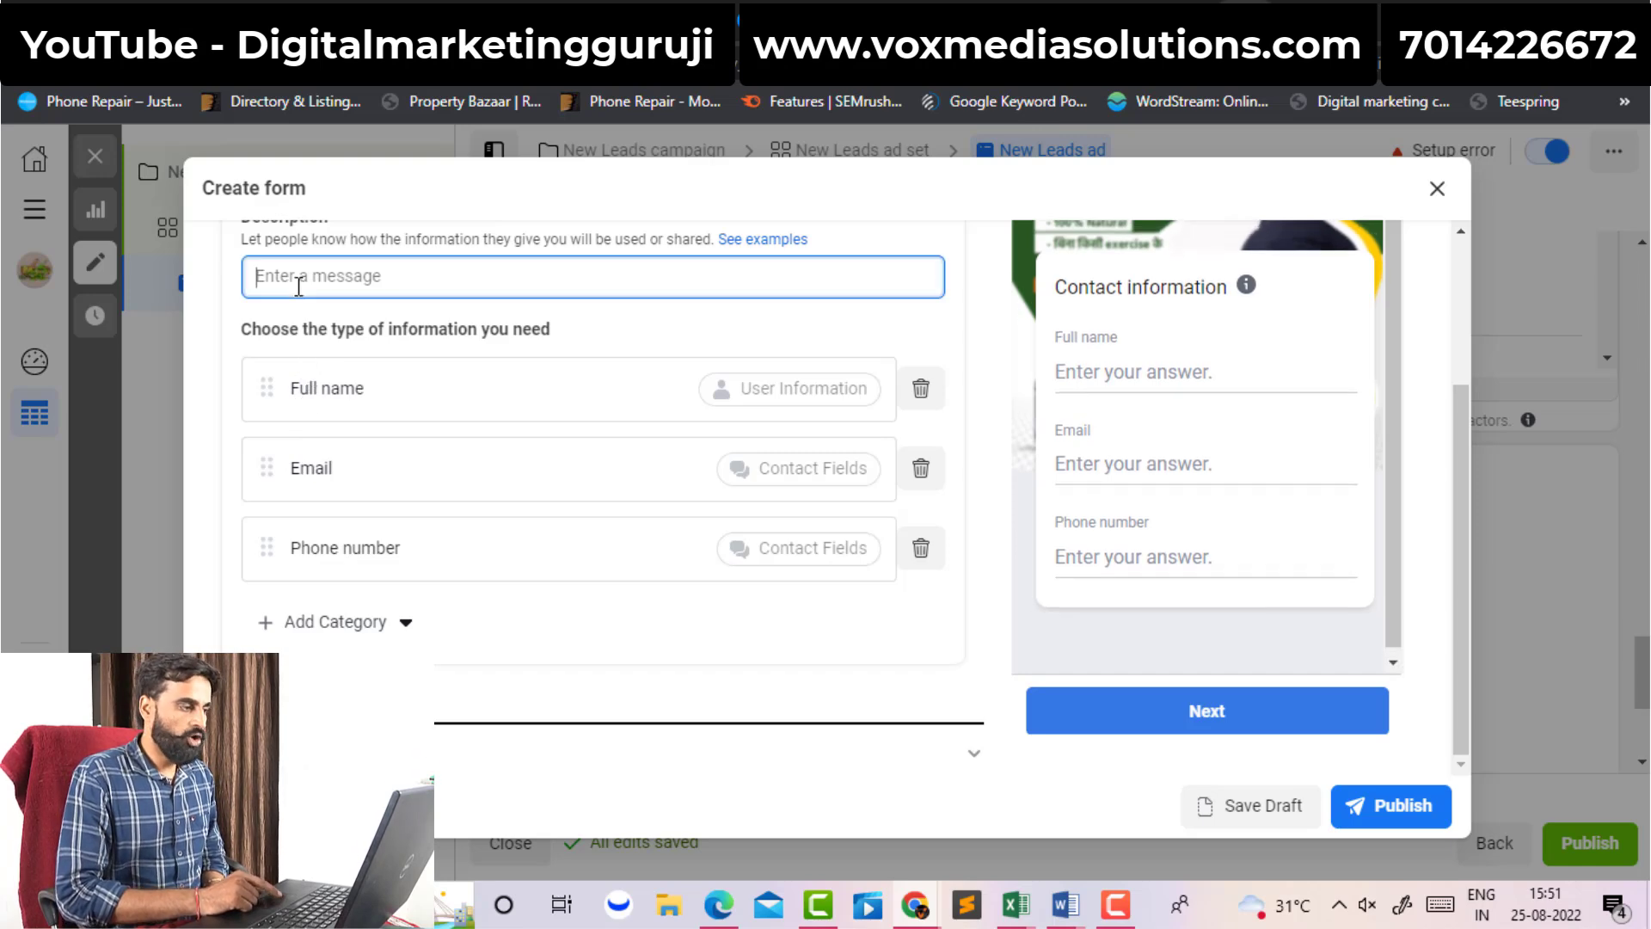
pyautogui.write('safe')
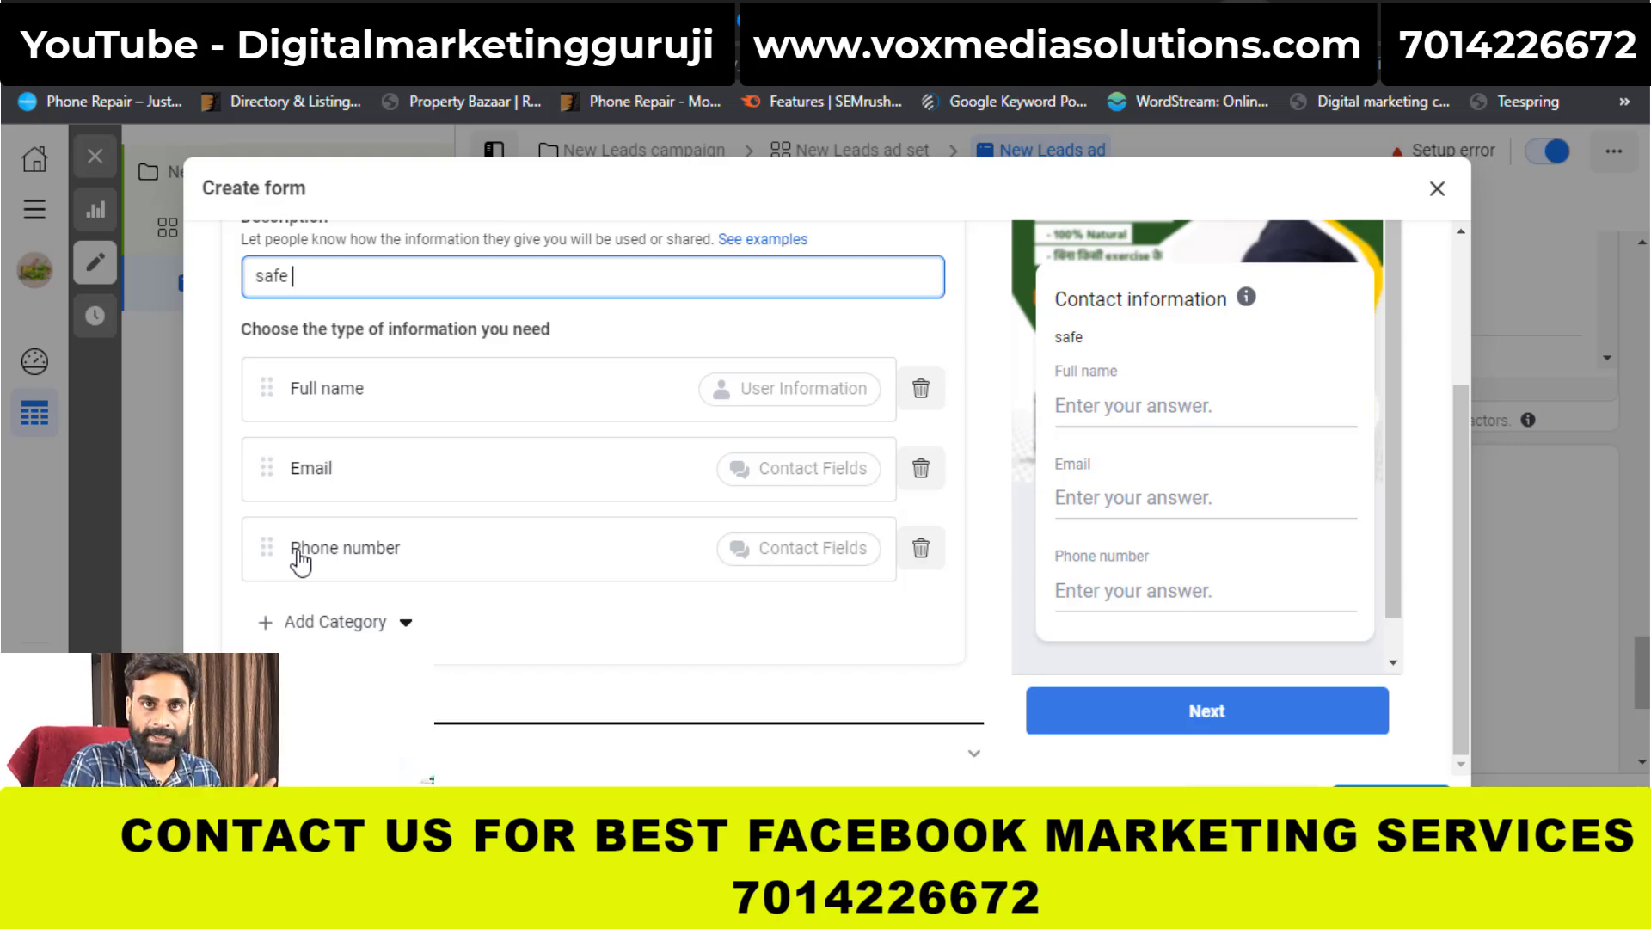
# - Start adding the form's privacy policy link and copy the web address of the Trendy Gadgets Page on Facebook for it
pyautogui.click(975, 763)
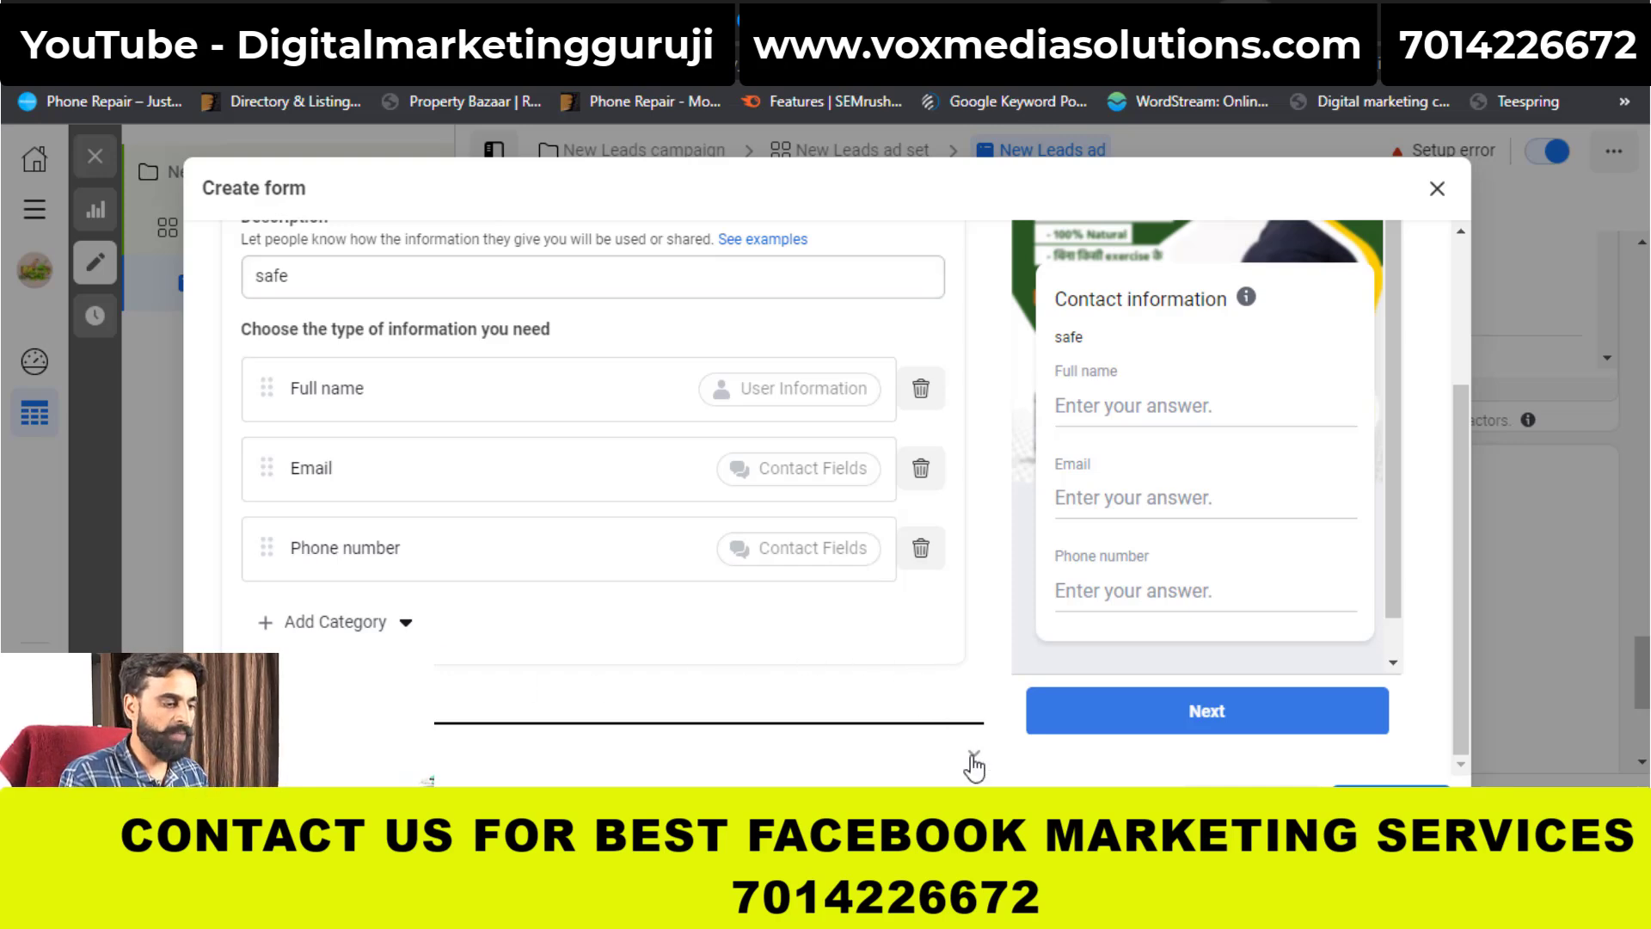
pyautogui.scroll(-10, 974, 764)
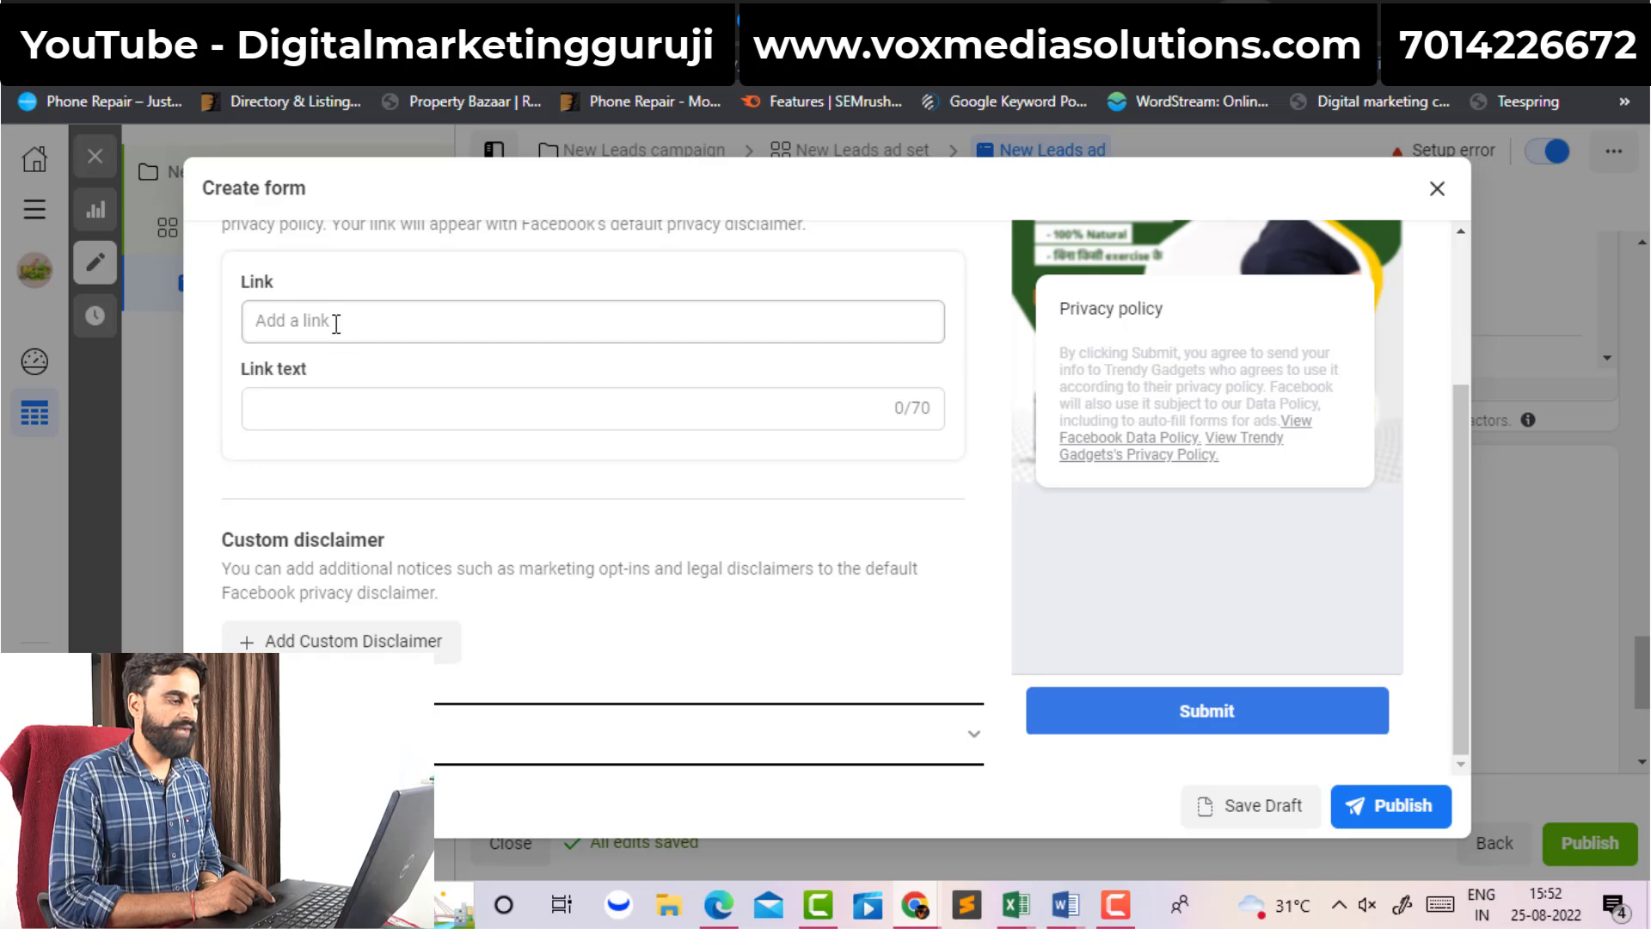
pyautogui.click(335, 322)
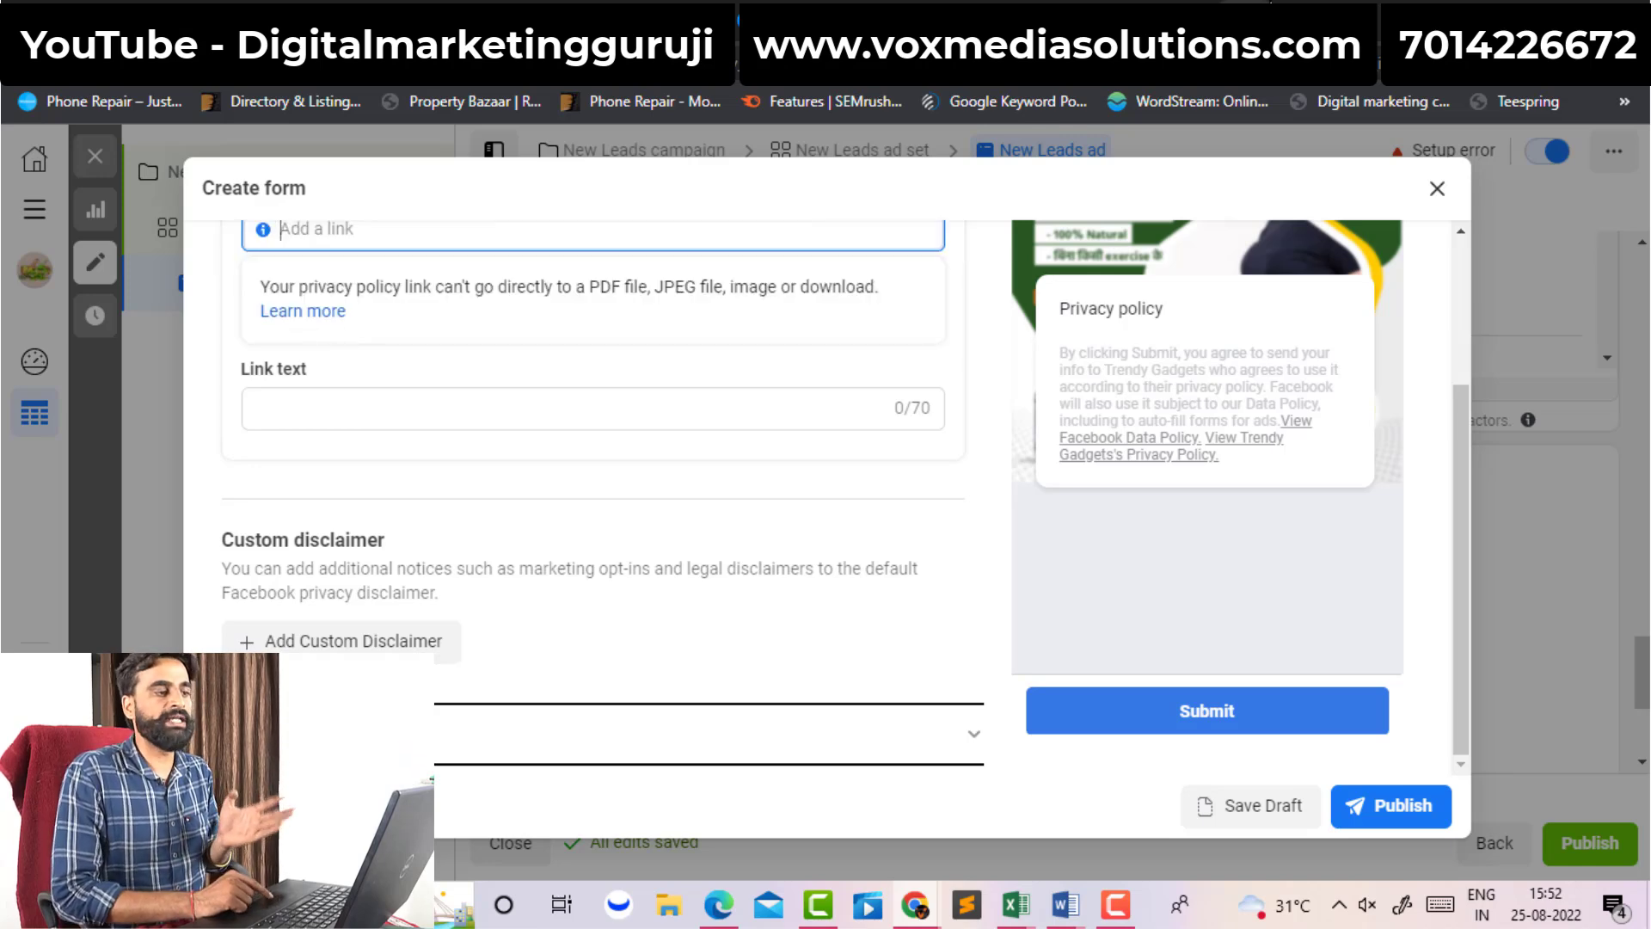
pyautogui.hotkey('alt', 'Left')
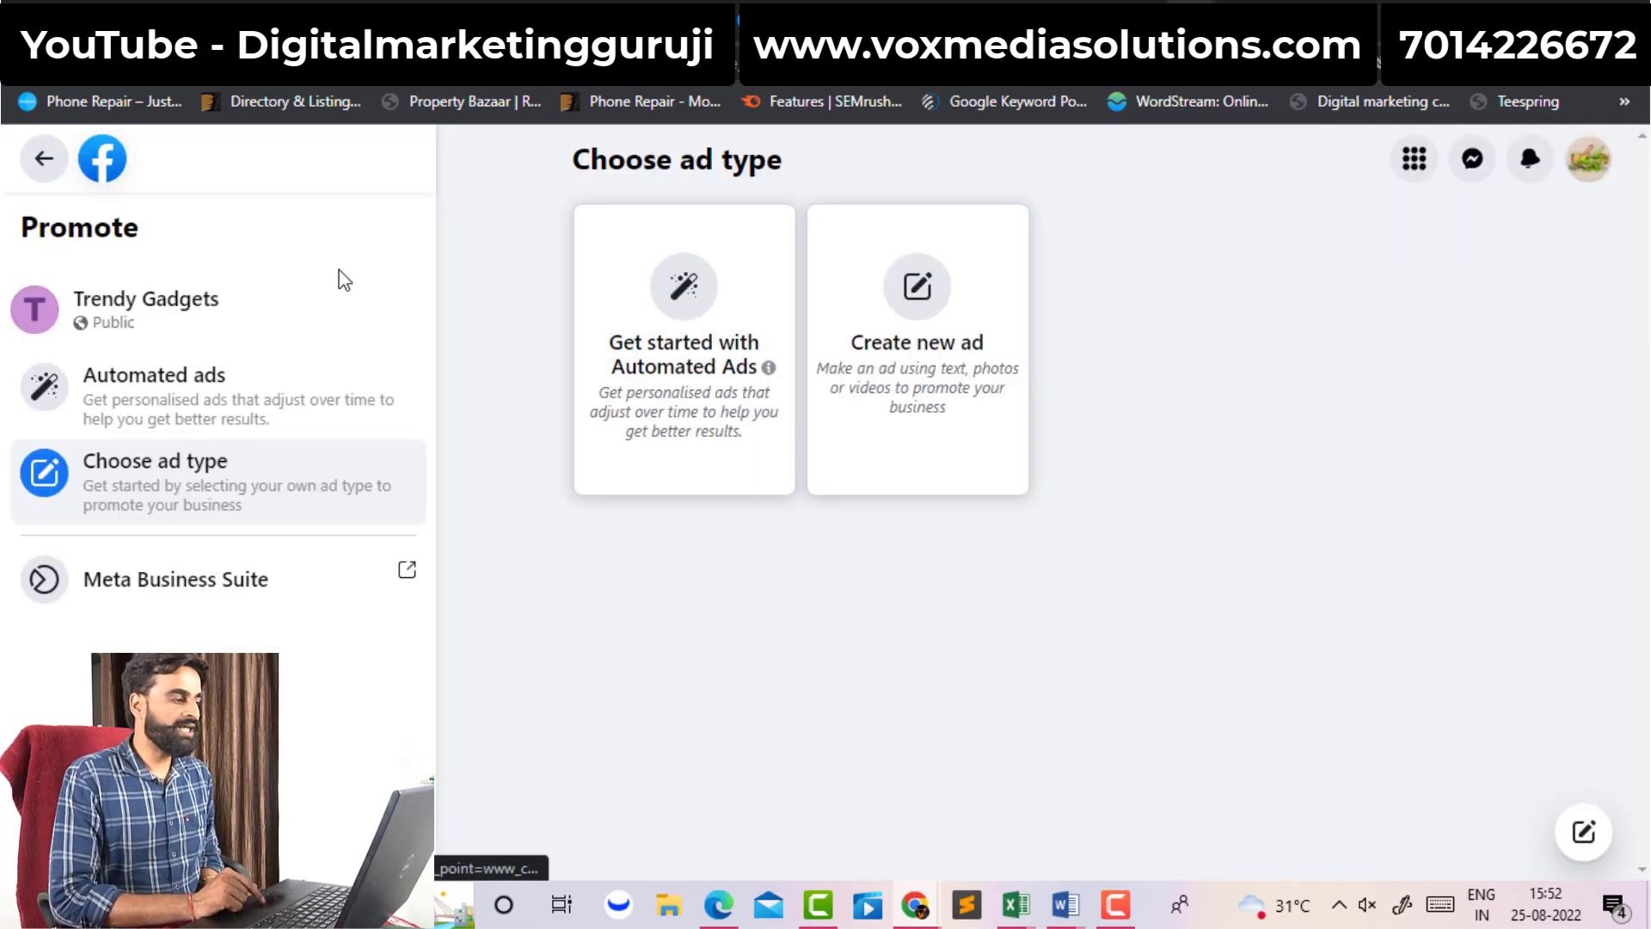
pyautogui.click(41, 172)
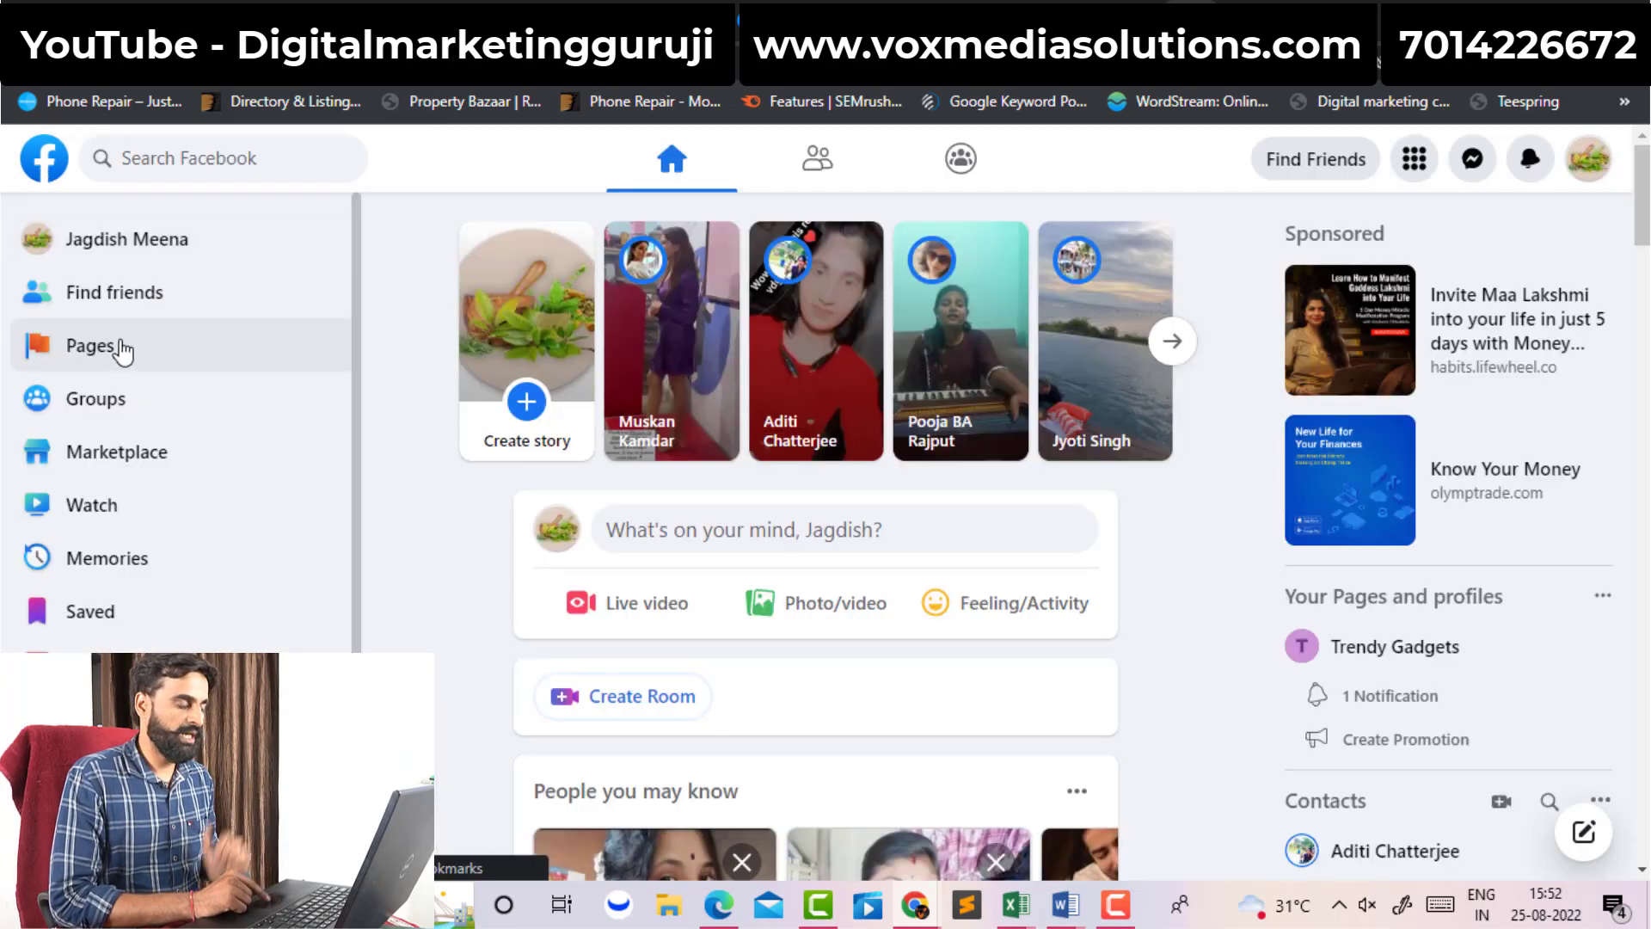
pyautogui.click(122, 348)
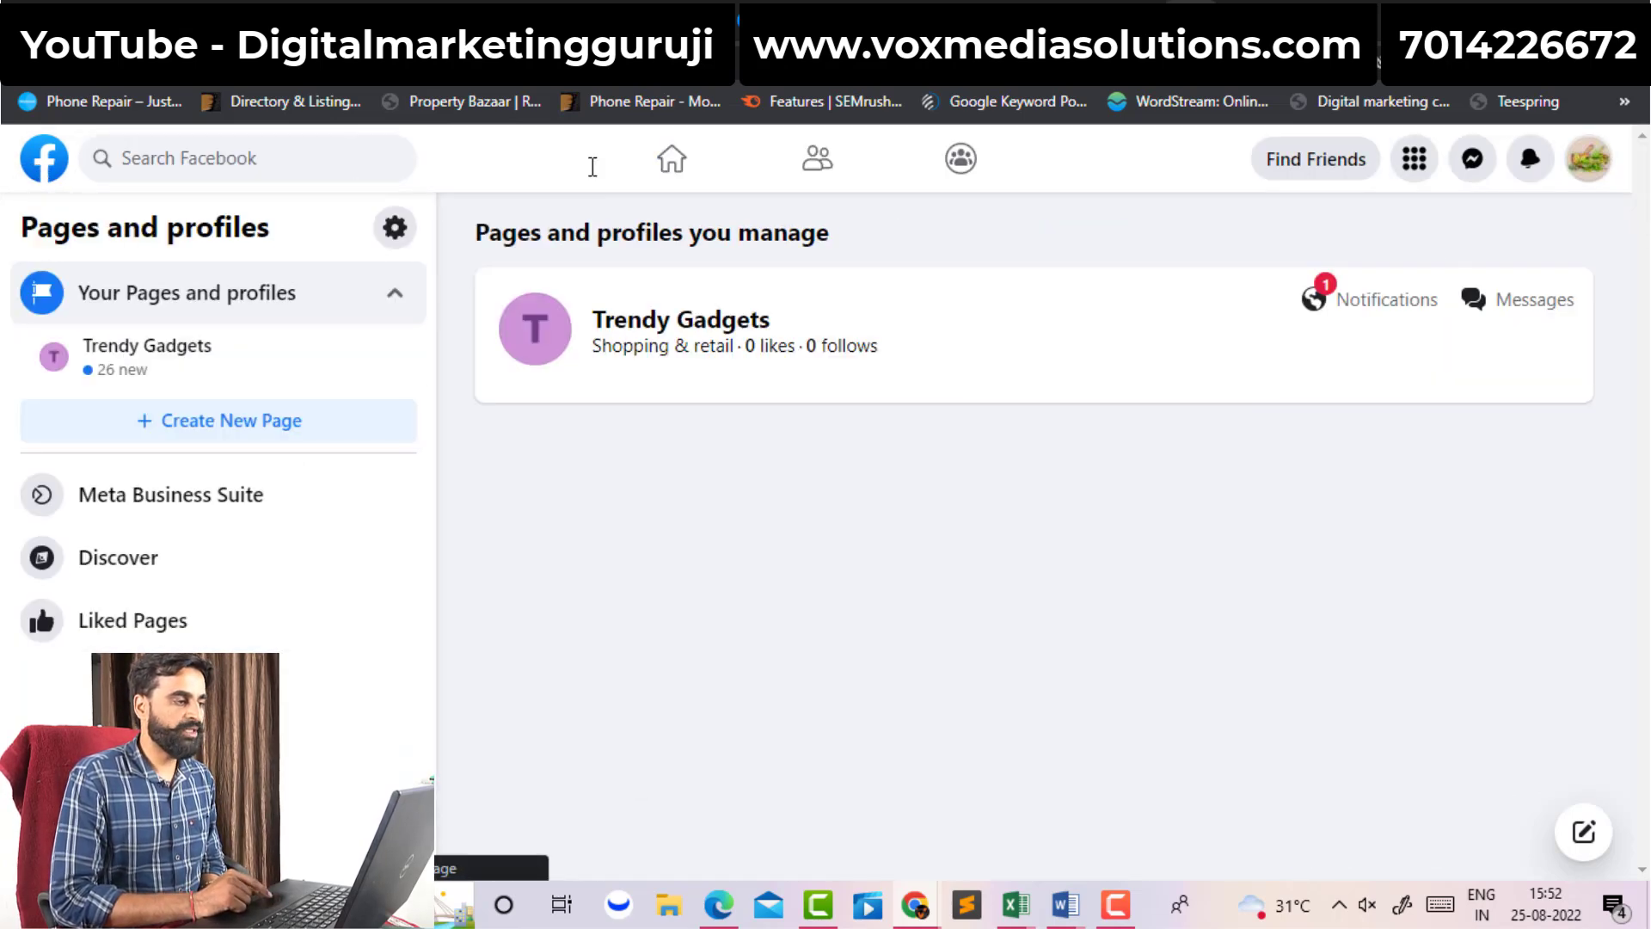
pyautogui.click(680, 319)
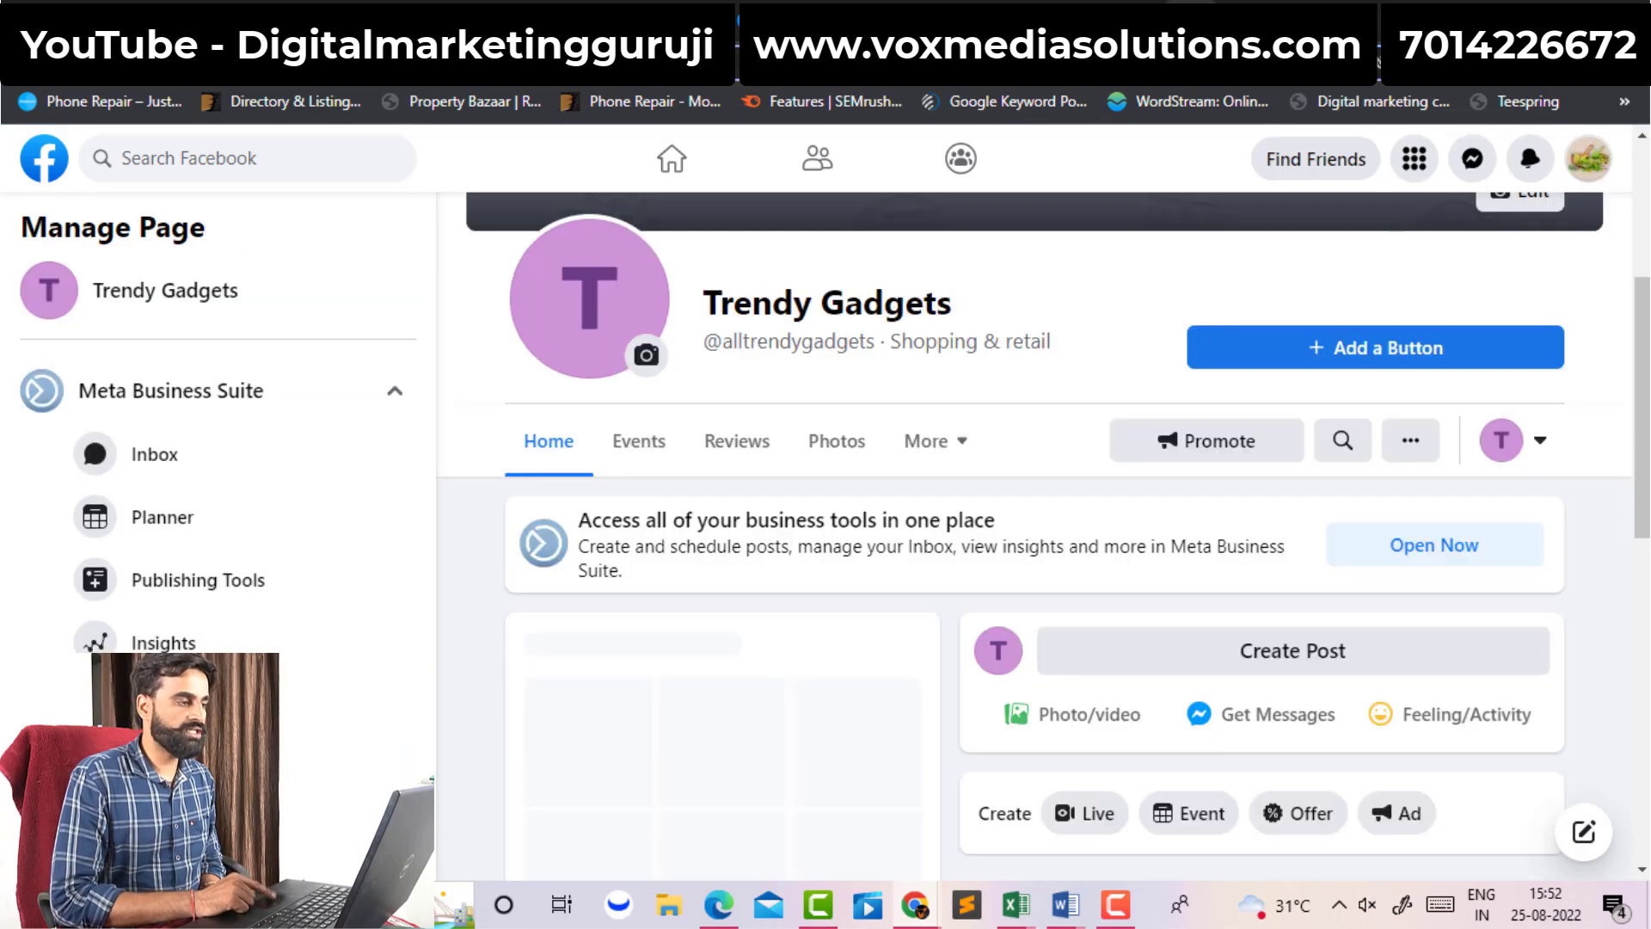
pyautogui.hotkey('ctrl', 'l')
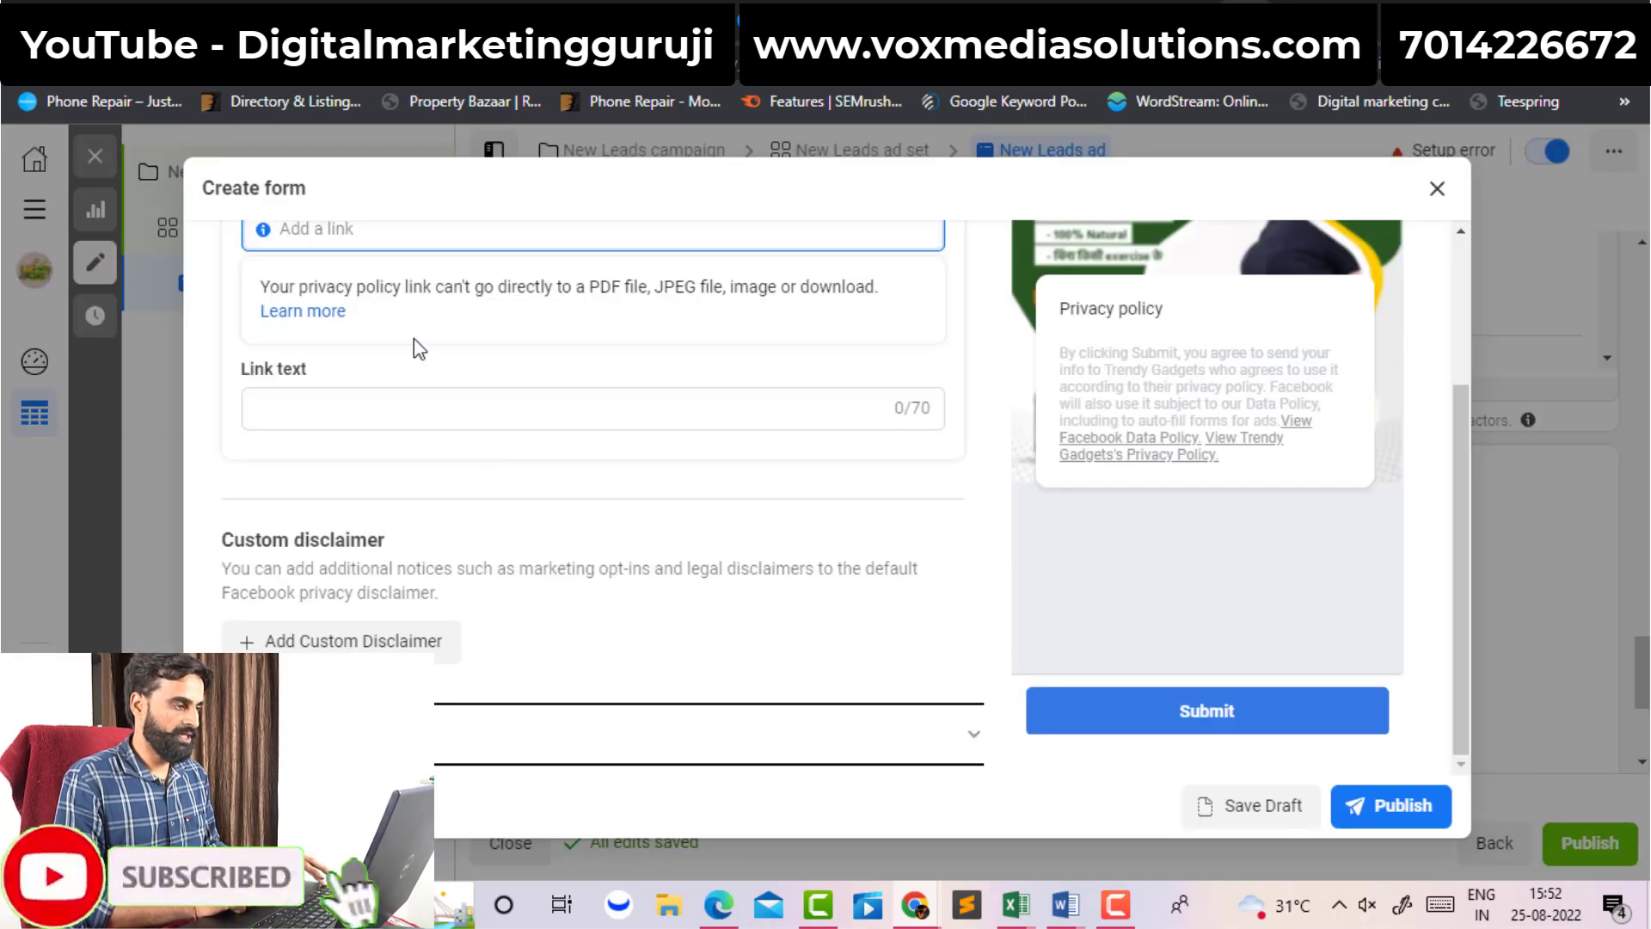
pyautogui.write('https://www.facebook.com/alltrendygadgets/')
pyautogui.click(381, 406)
pyautogui.write('https://www.facebook.com/alltrendygadgets/')
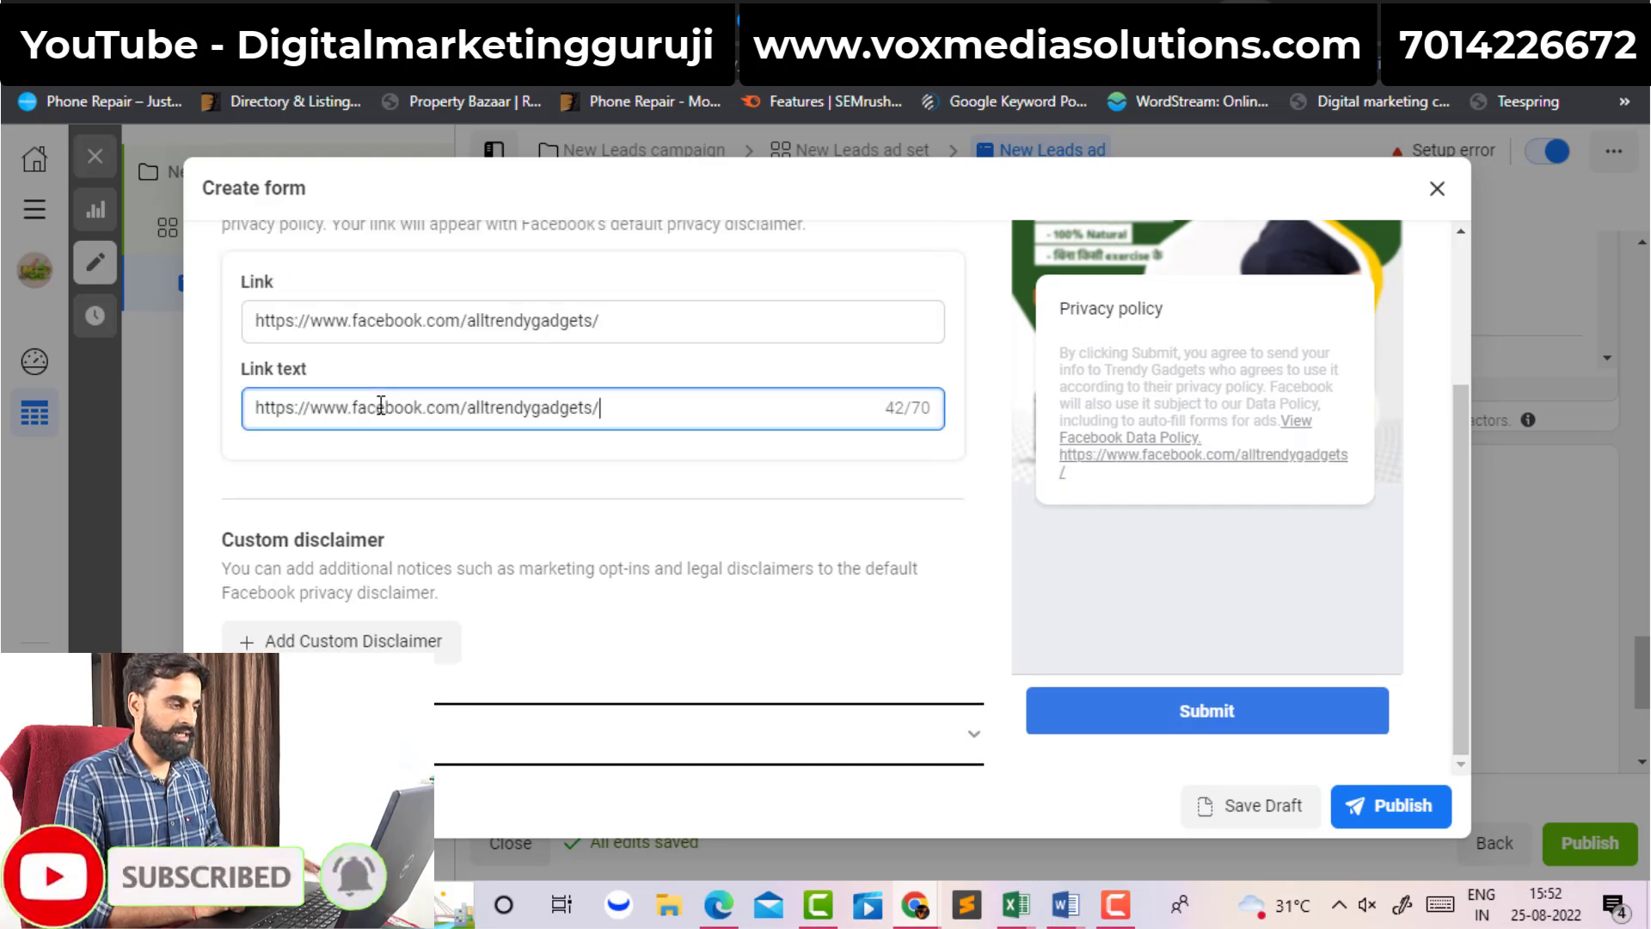
pyautogui.click(571, 737)
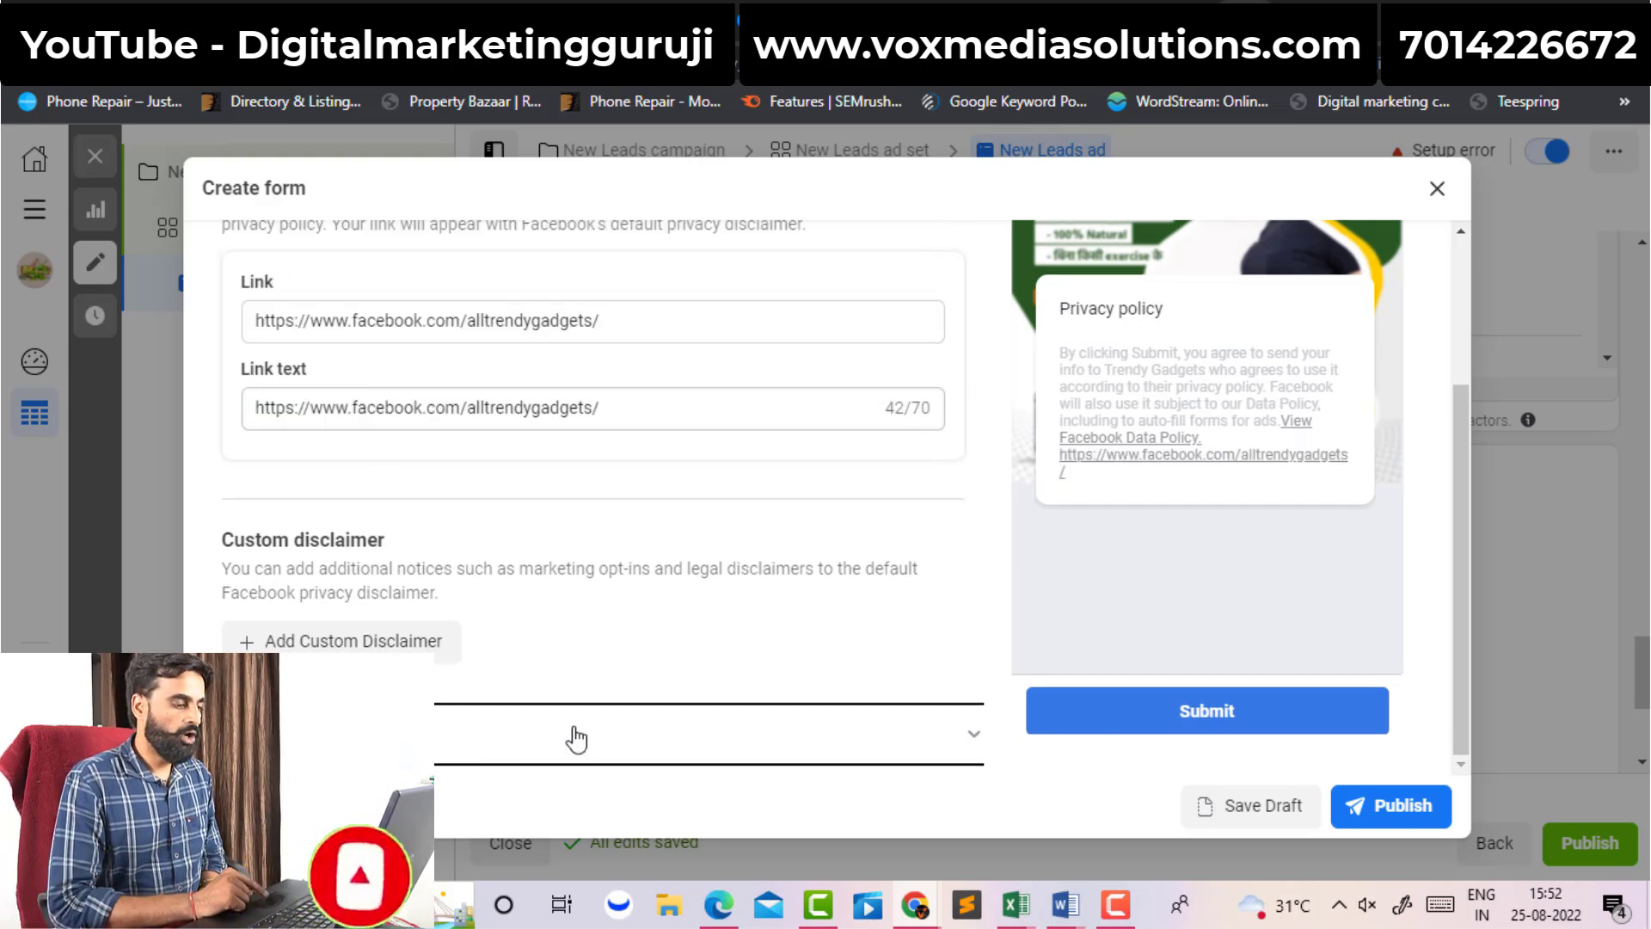
pyautogui.moveTo(977, 594); pyautogui.dragTo(750, 578)
pyautogui.click(750, 578)
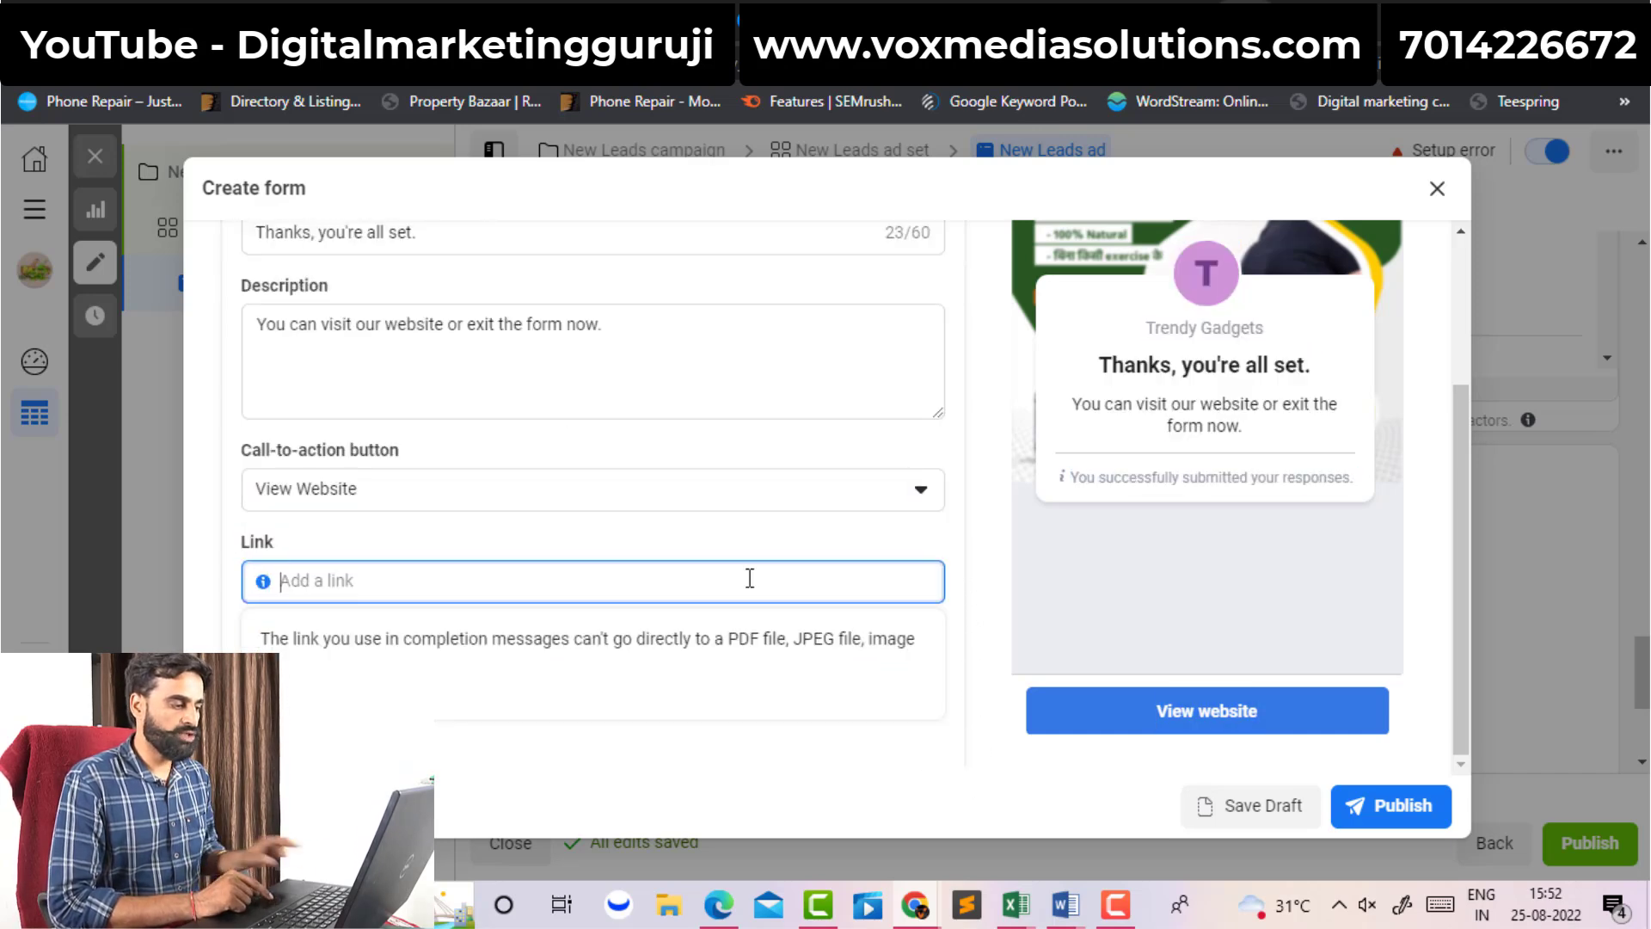
pyautogui.write('https://www.facebook.com/alltrendygadgets/')
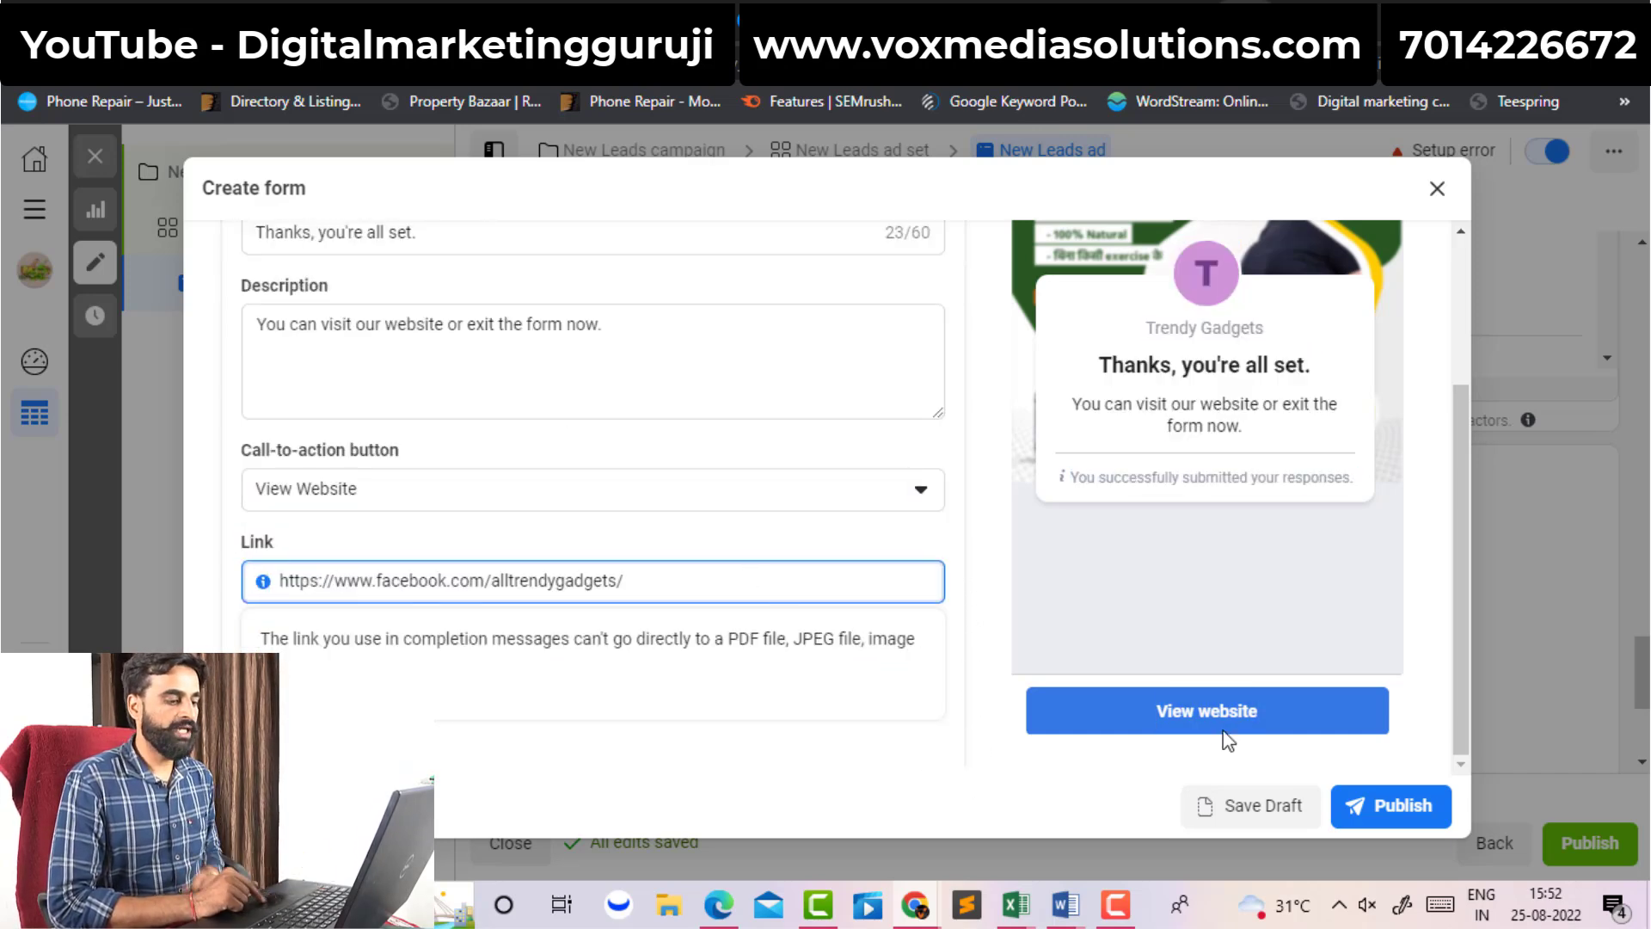
# - Extend the prefill questions' description to "safe and secure data" and publish the Instant Form
pyautogui.click(1352, 811)
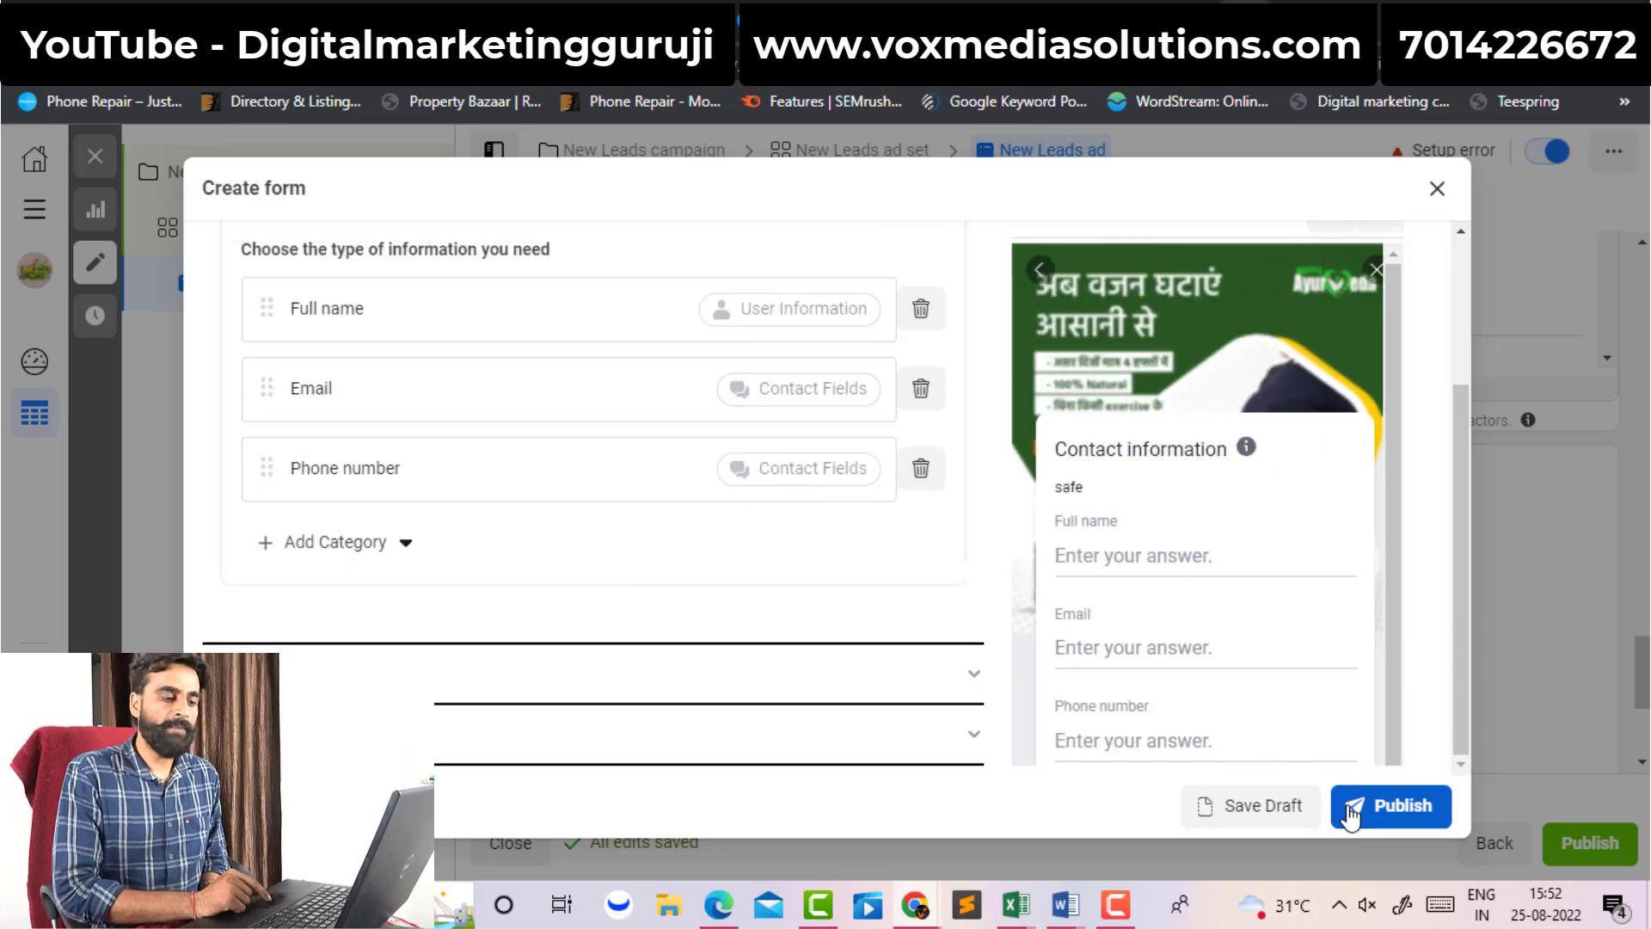
pyautogui.click(1354, 808)
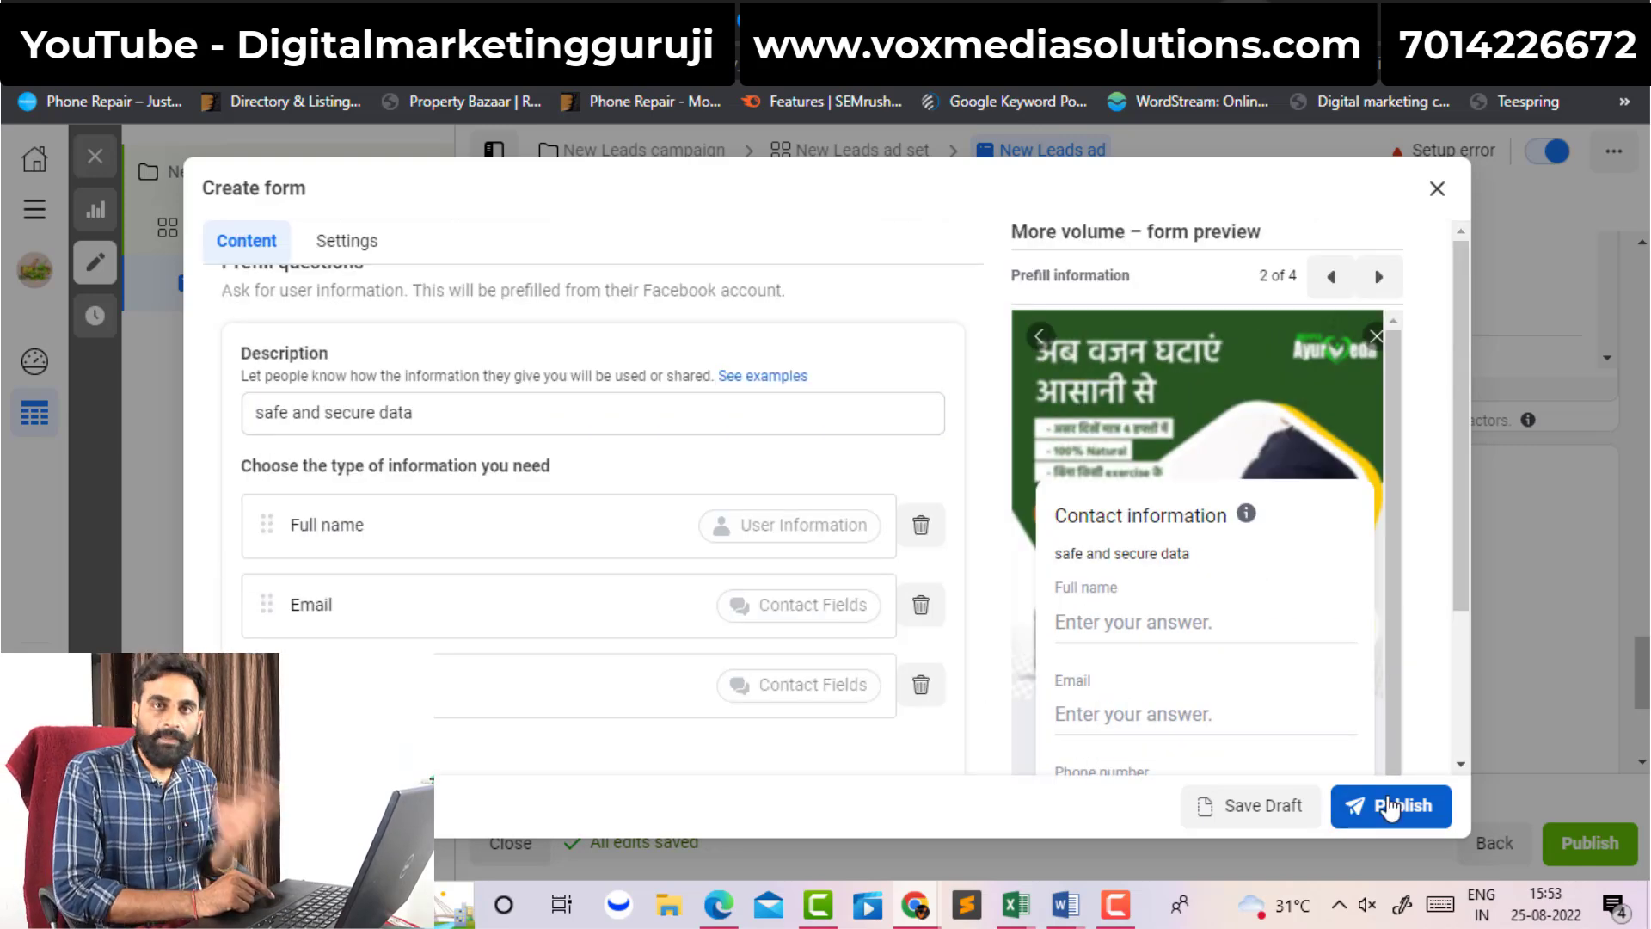
pyautogui.click(1387, 800)
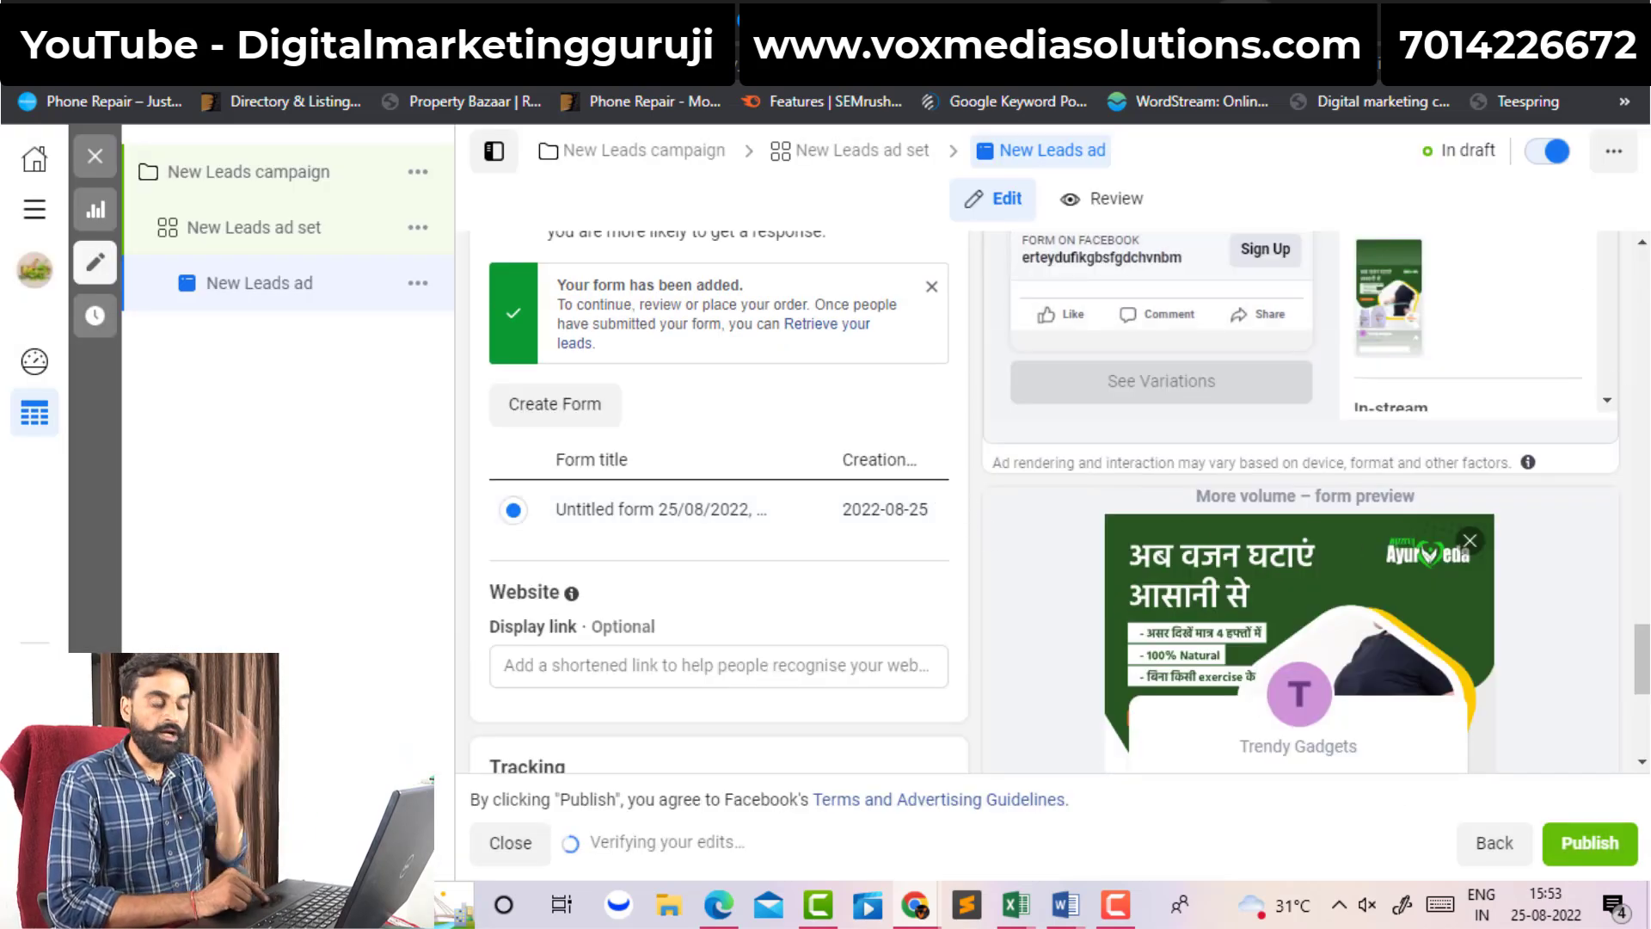
# - Review the remaining ad settings below the selected form and publish the New Leads ad with its campaign and ad set
pyautogui.scroll(-5, 718, 499)
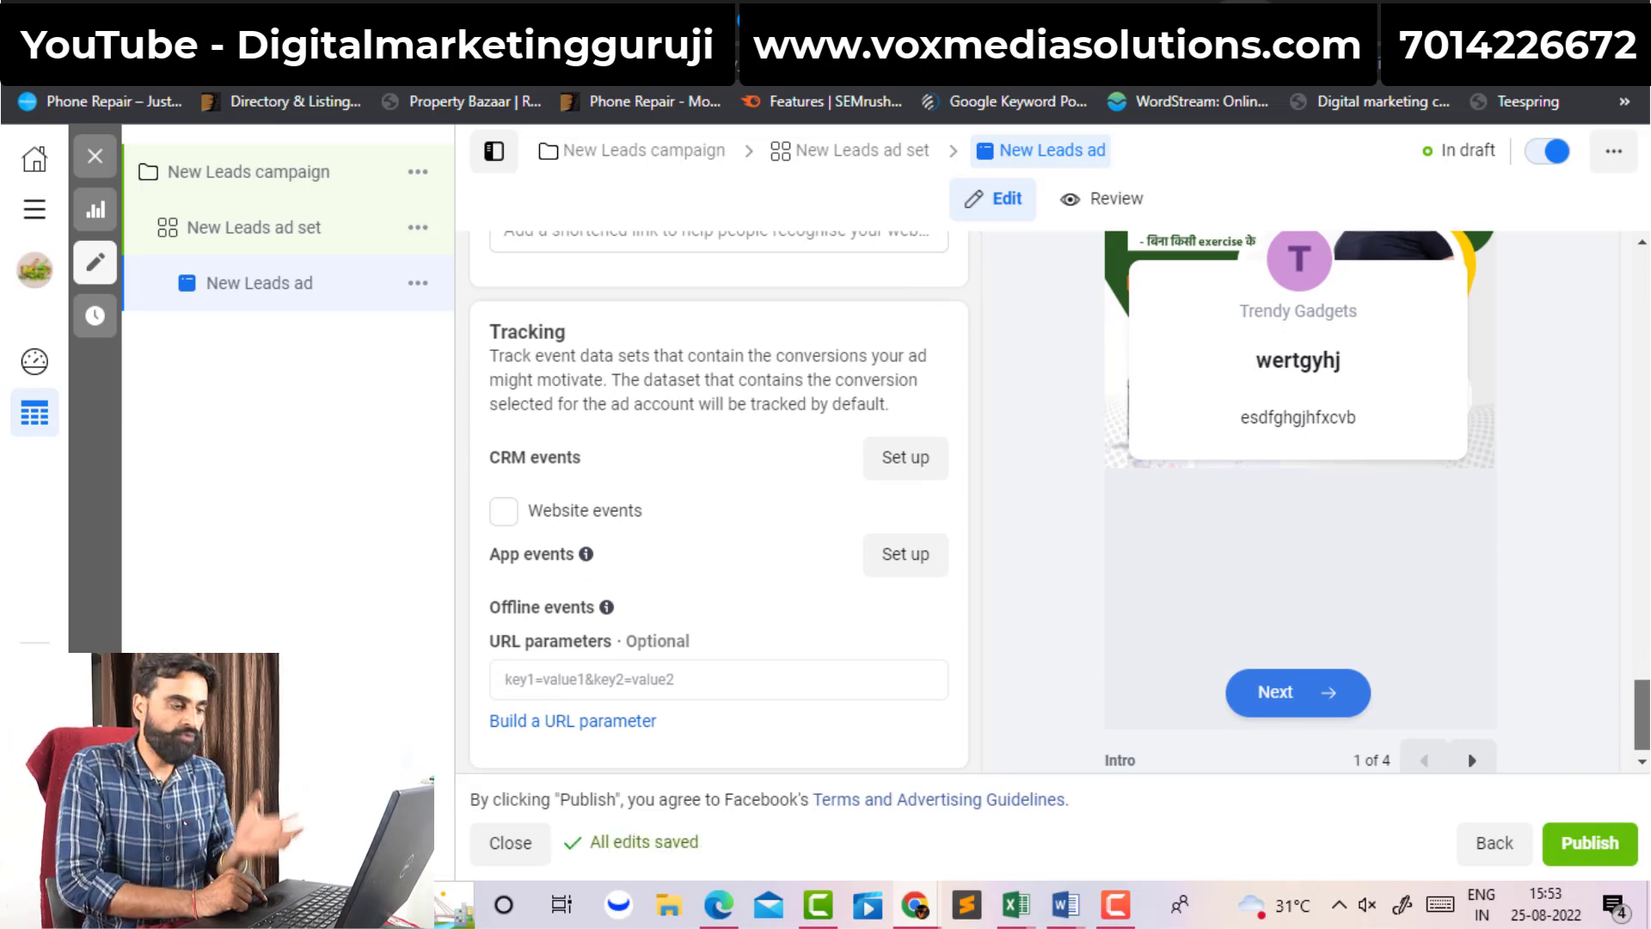
pyautogui.scroll(2, 1644, 670)
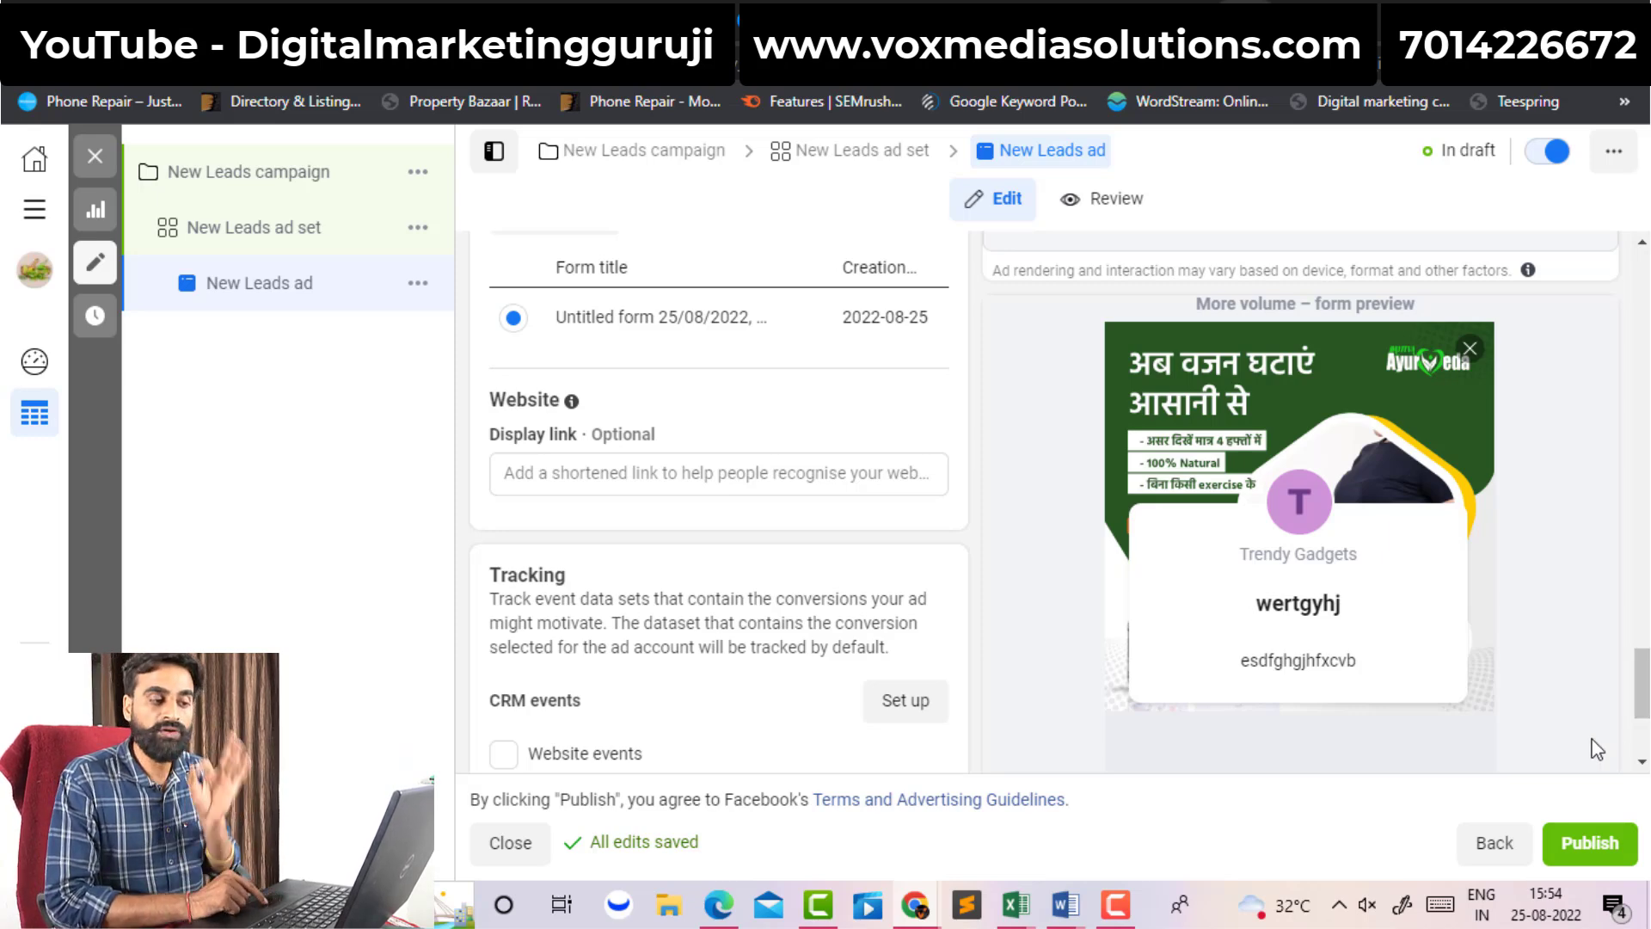
pyautogui.click(1576, 848)
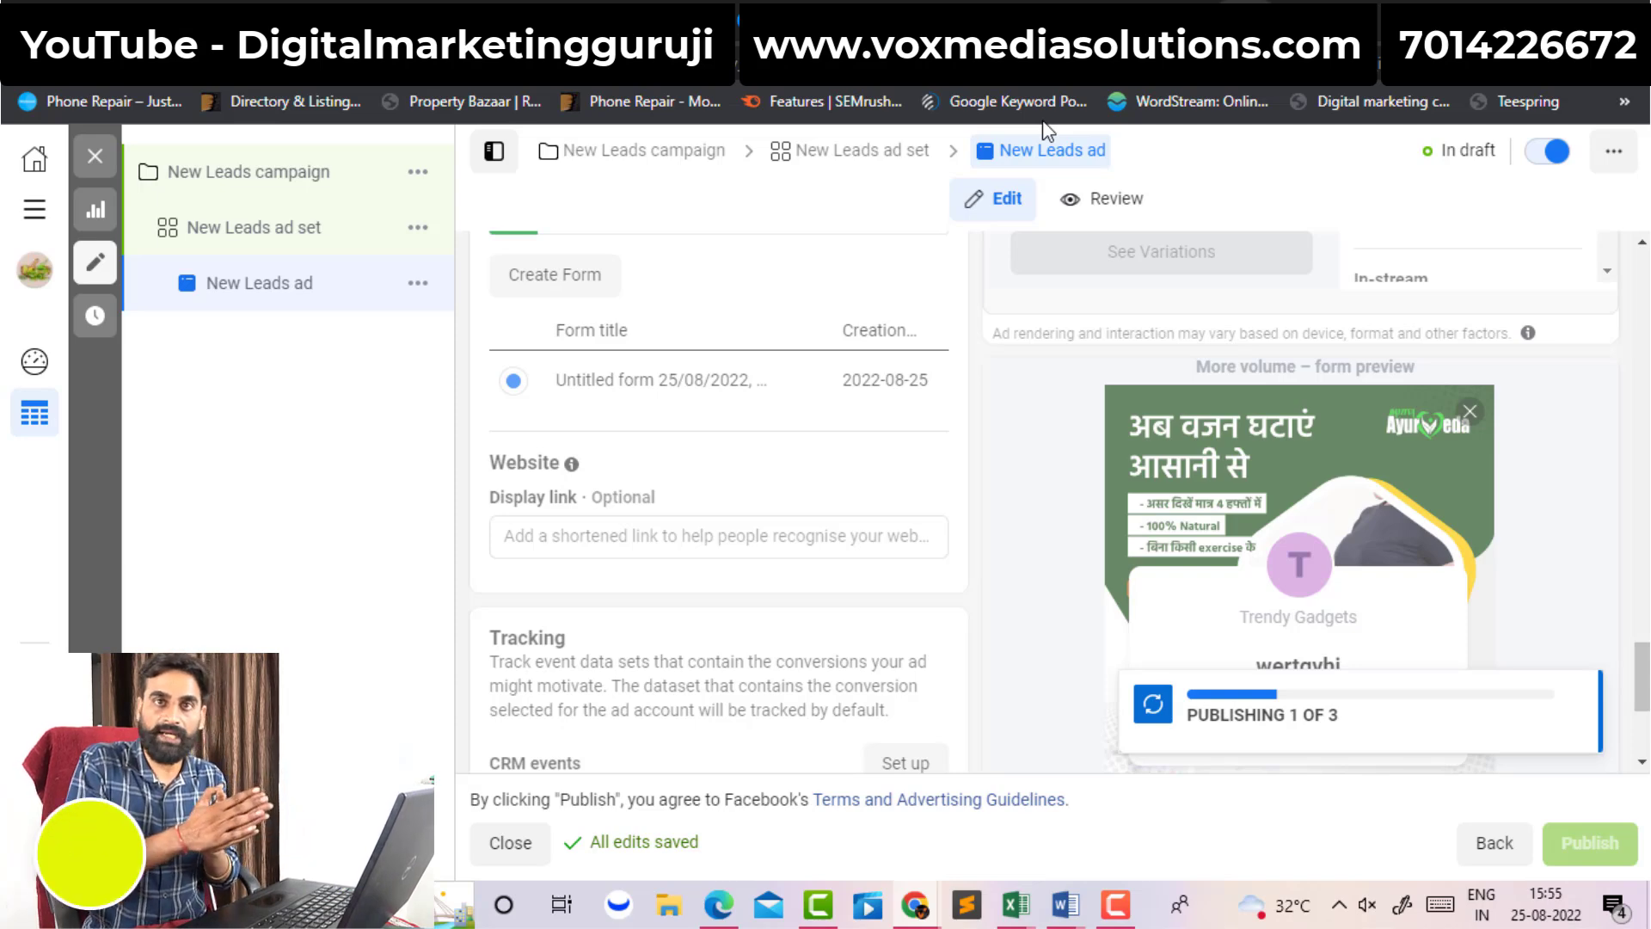
# - Close the ad editor and display all the tools available in Ads Manager
pyautogui.click(95, 159)
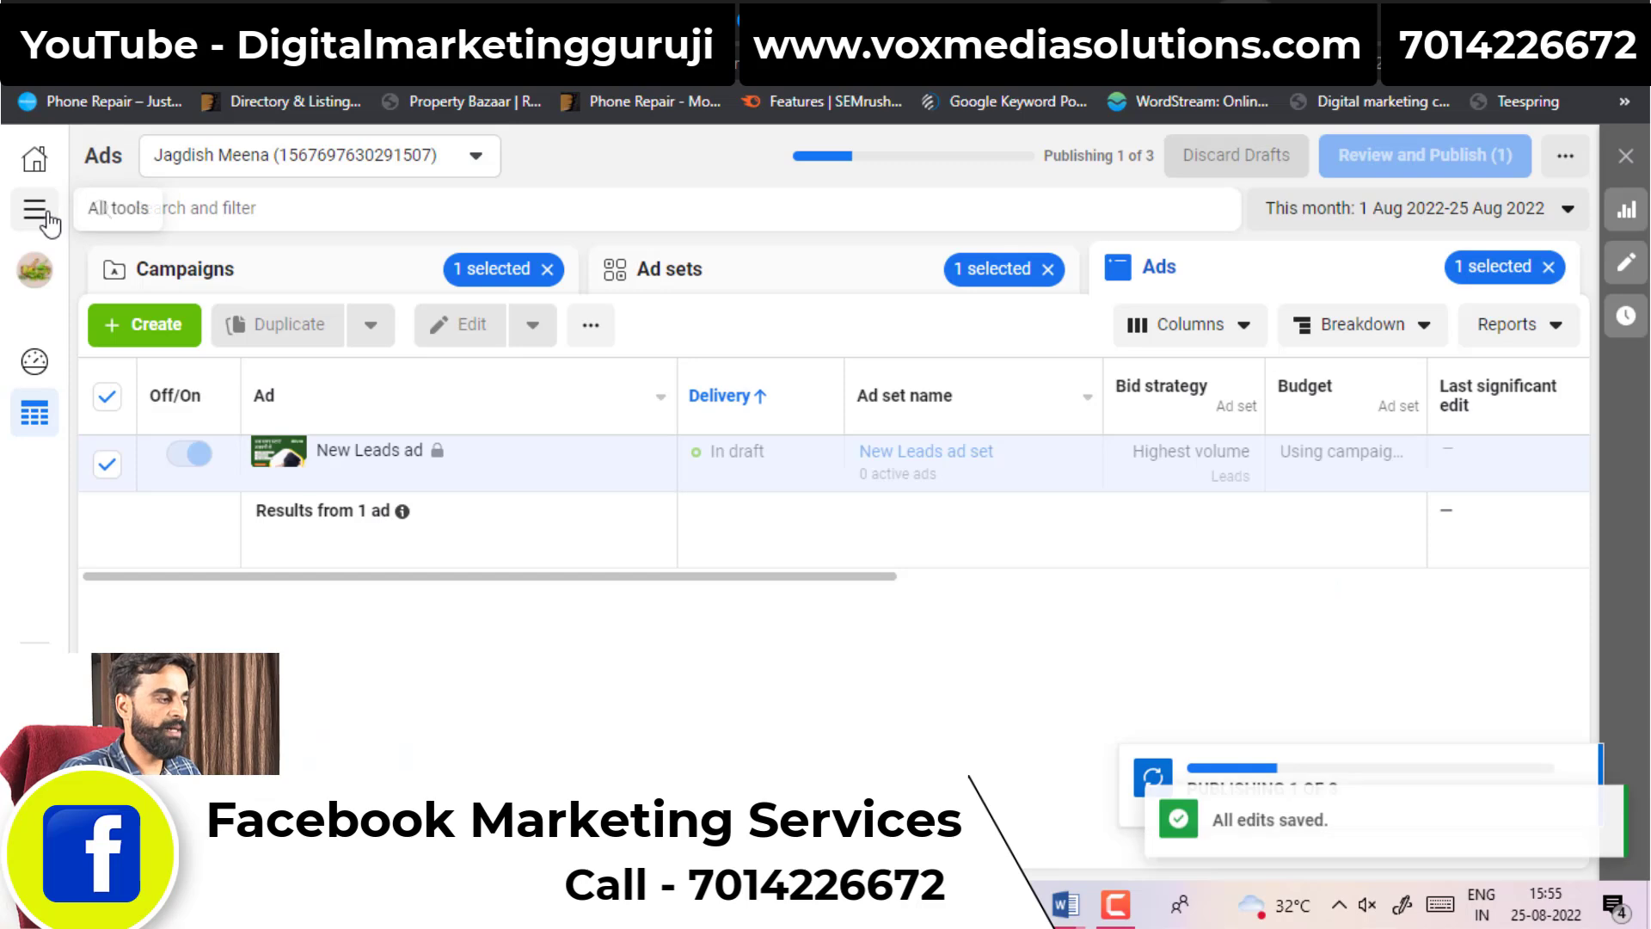
pyautogui.click(47, 222)
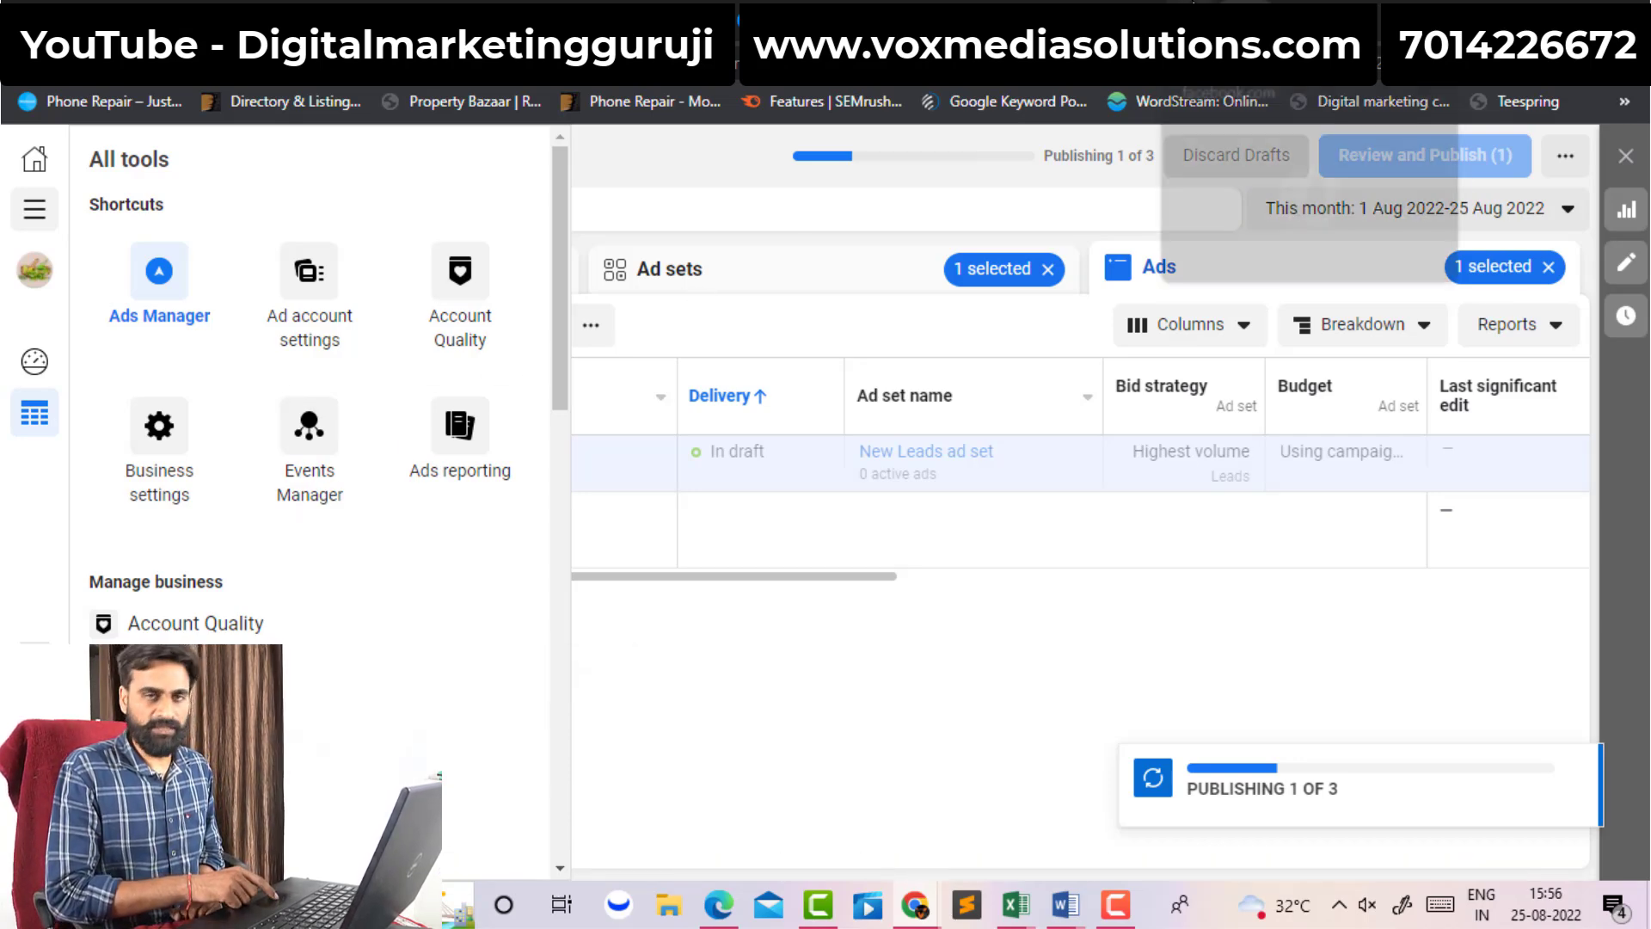
# - Switch to Facebook and start creating a new Page from the list of managed Pages
pyautogui.click(1239, 26)
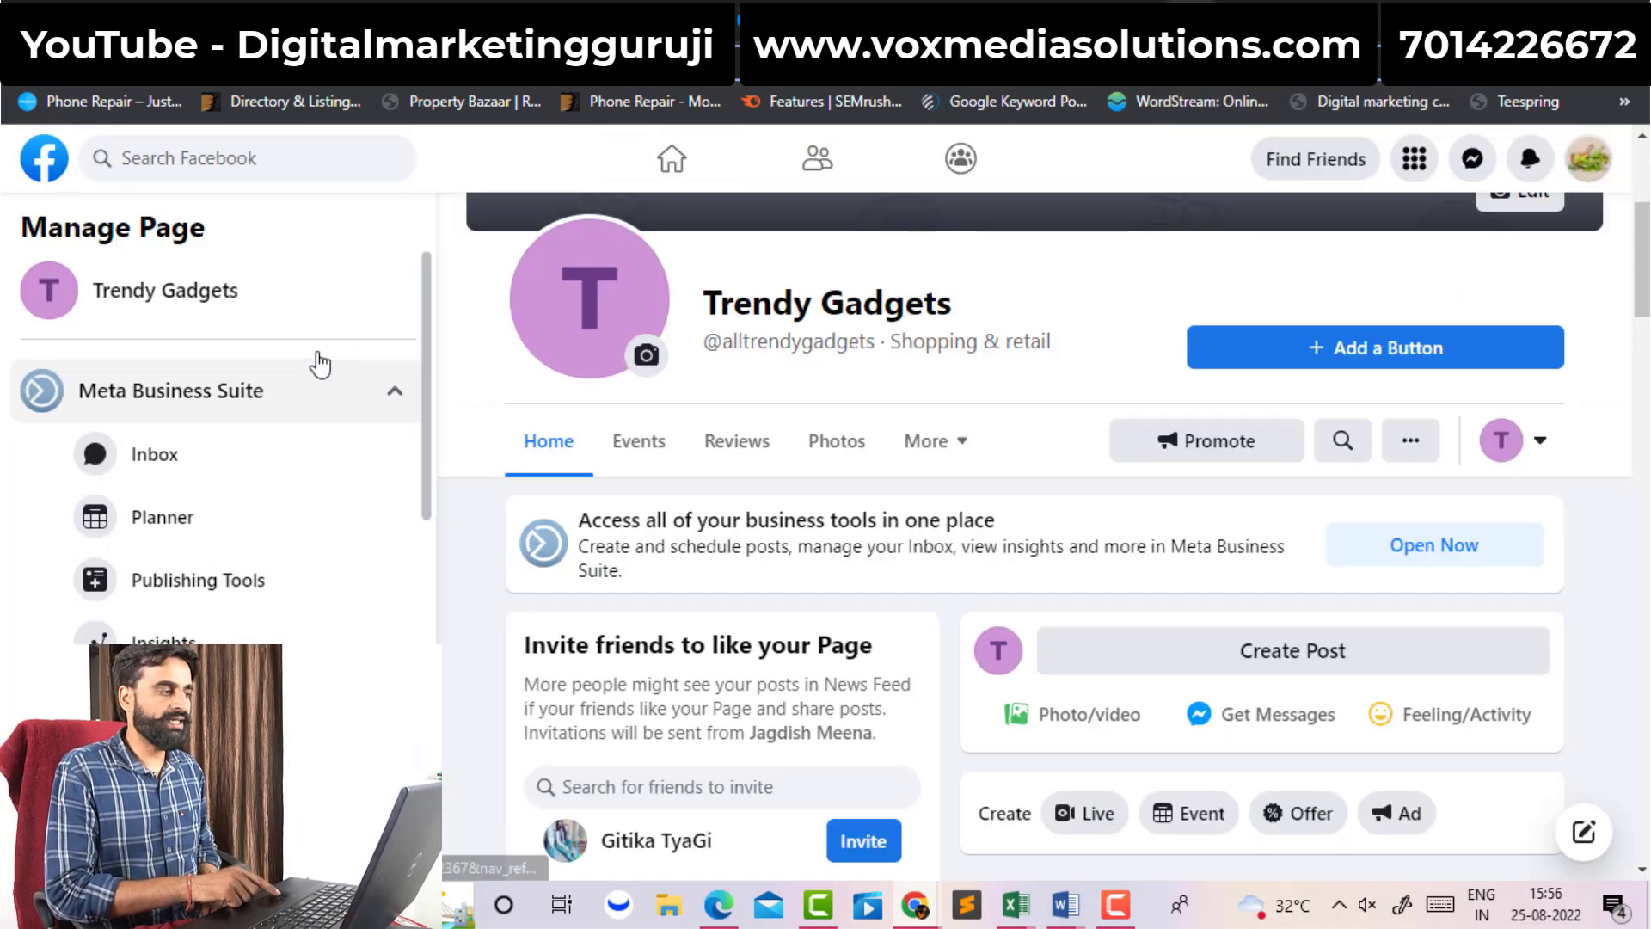
pyautogui.click(64, 172)
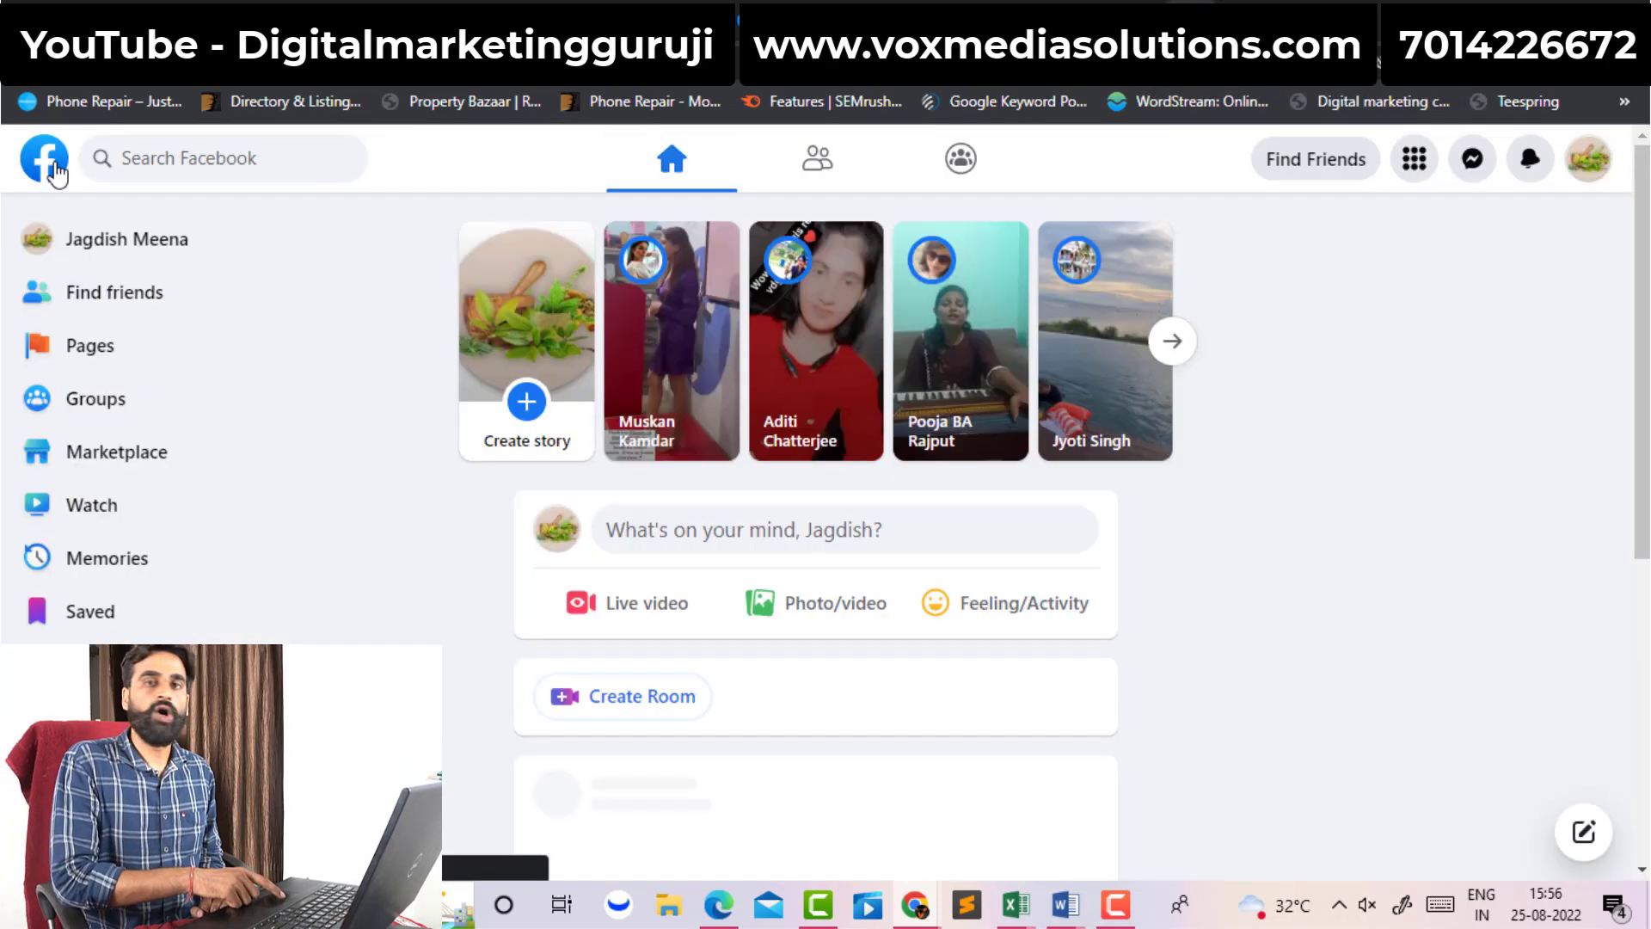
pyautogui.click(107, 352)
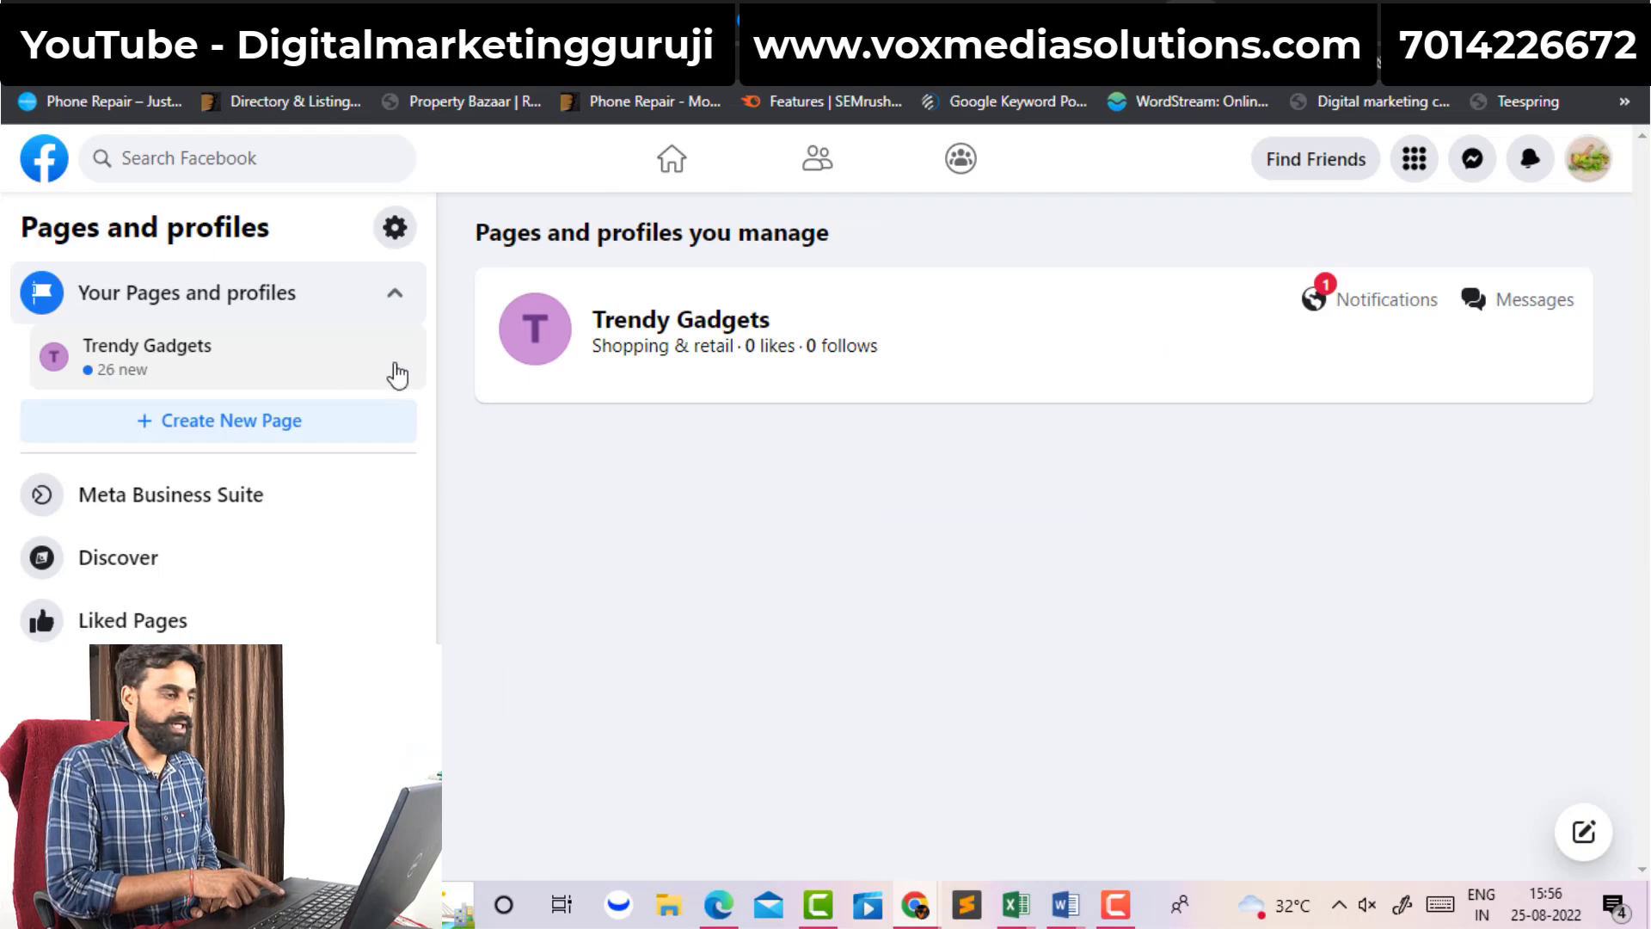
pyautogui.click(331, 427)
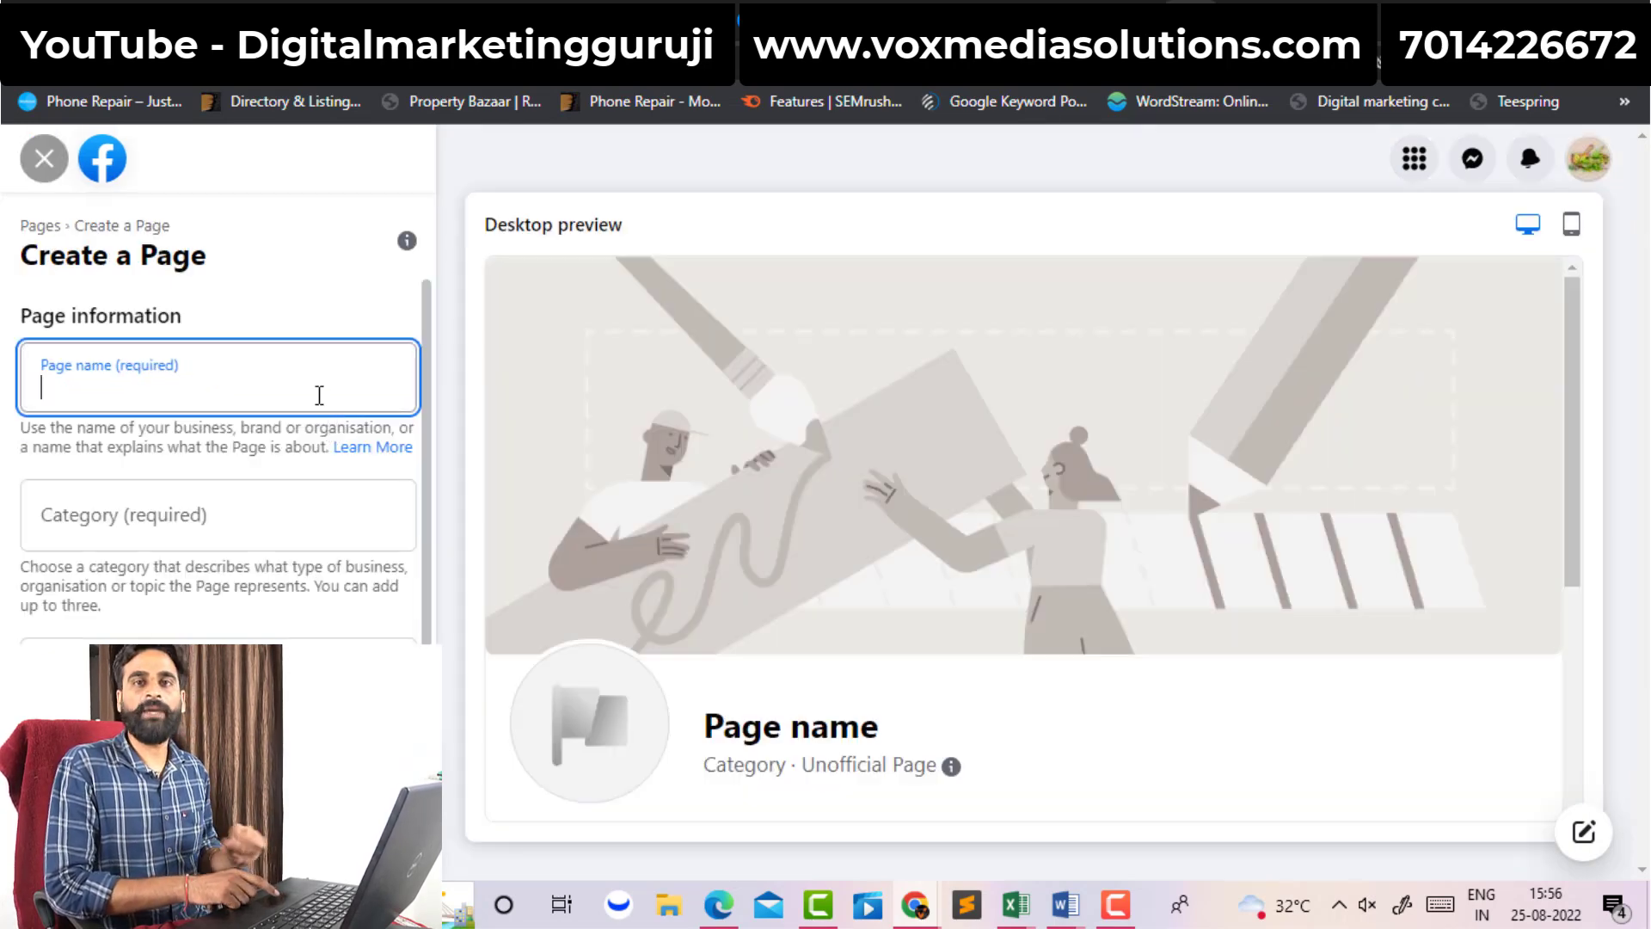
# - Name the new Page "abc" and assign it the Health/Beauty category
pyautogui.write('abc')
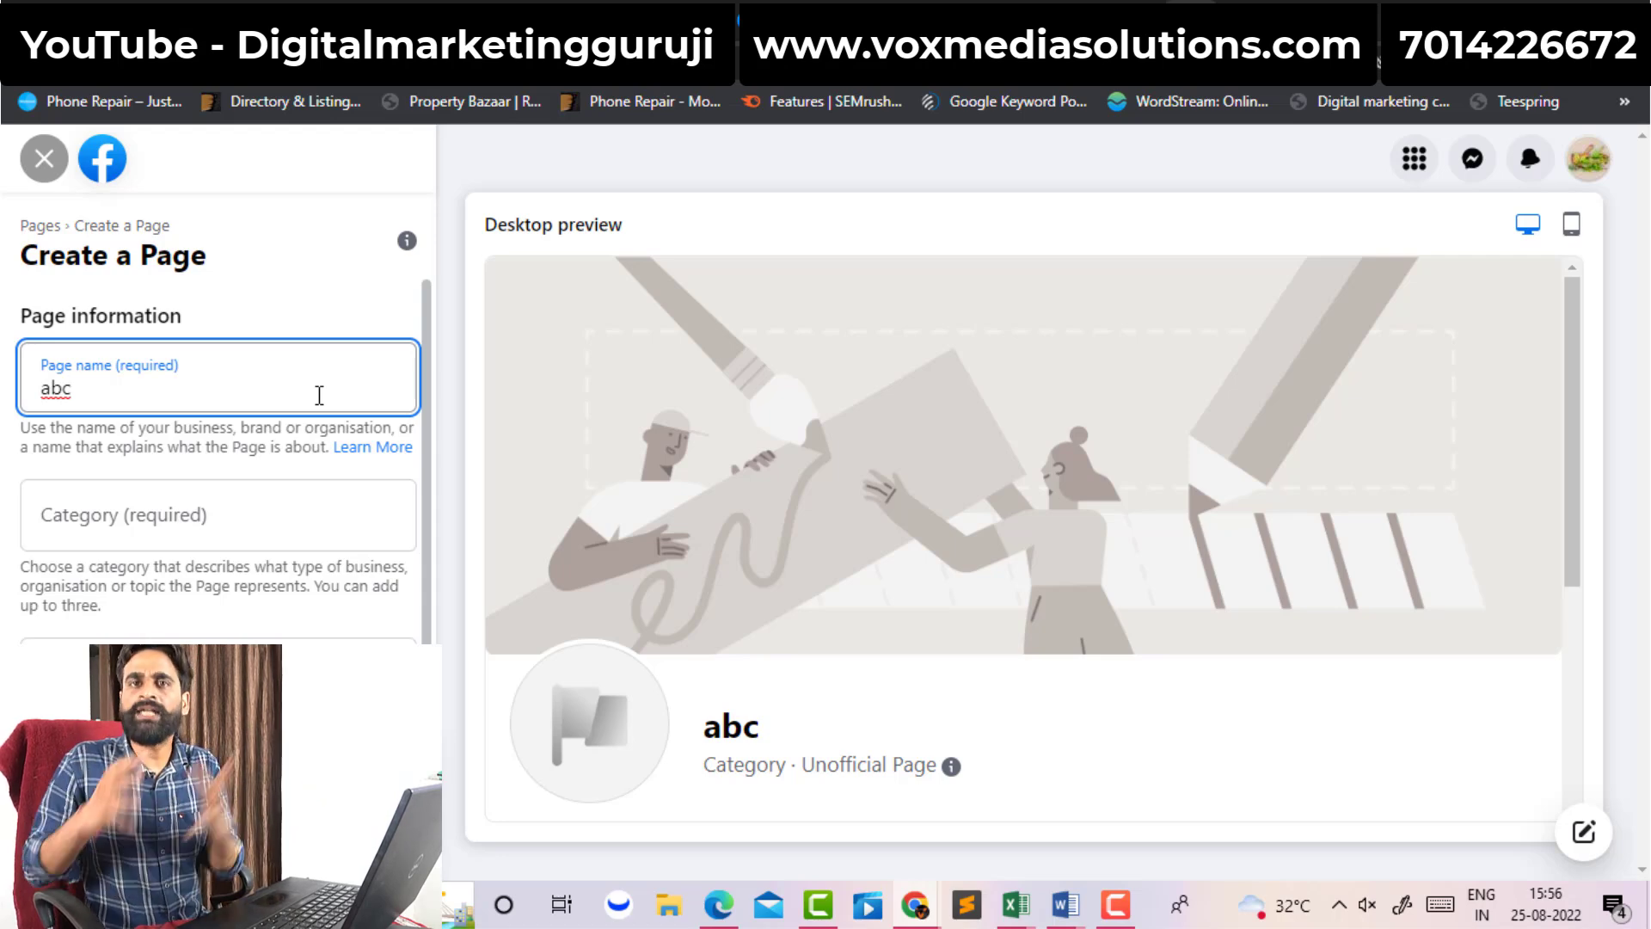
pyautogui.click(179, 520)
pyautogui.write('heal')
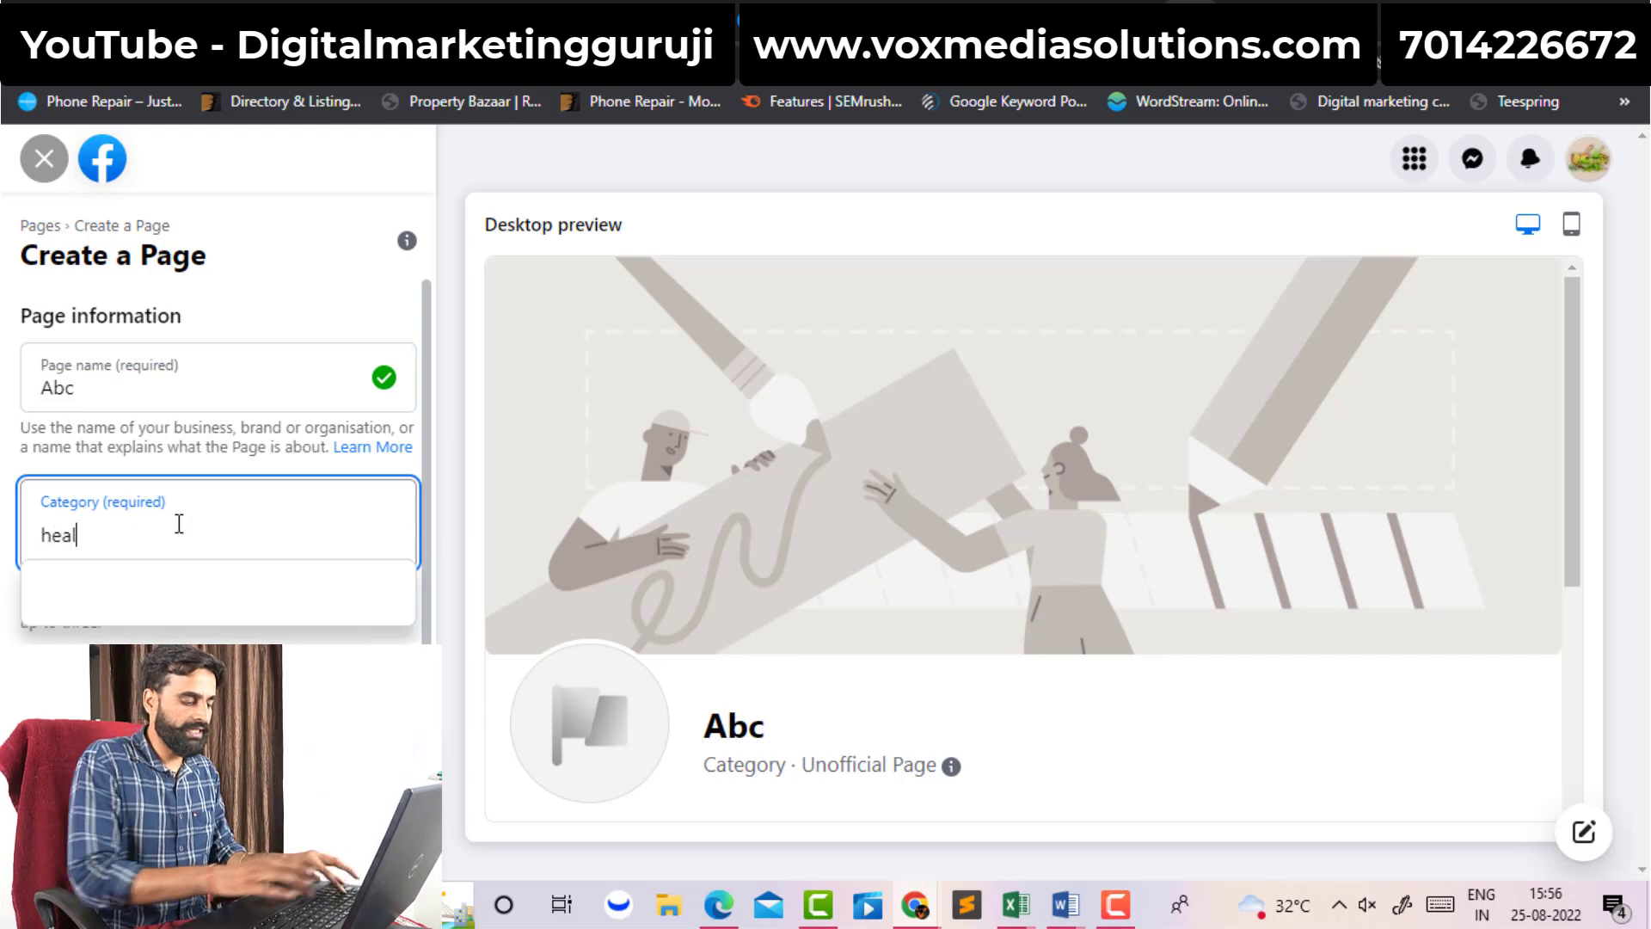
pyautogui.write('th')
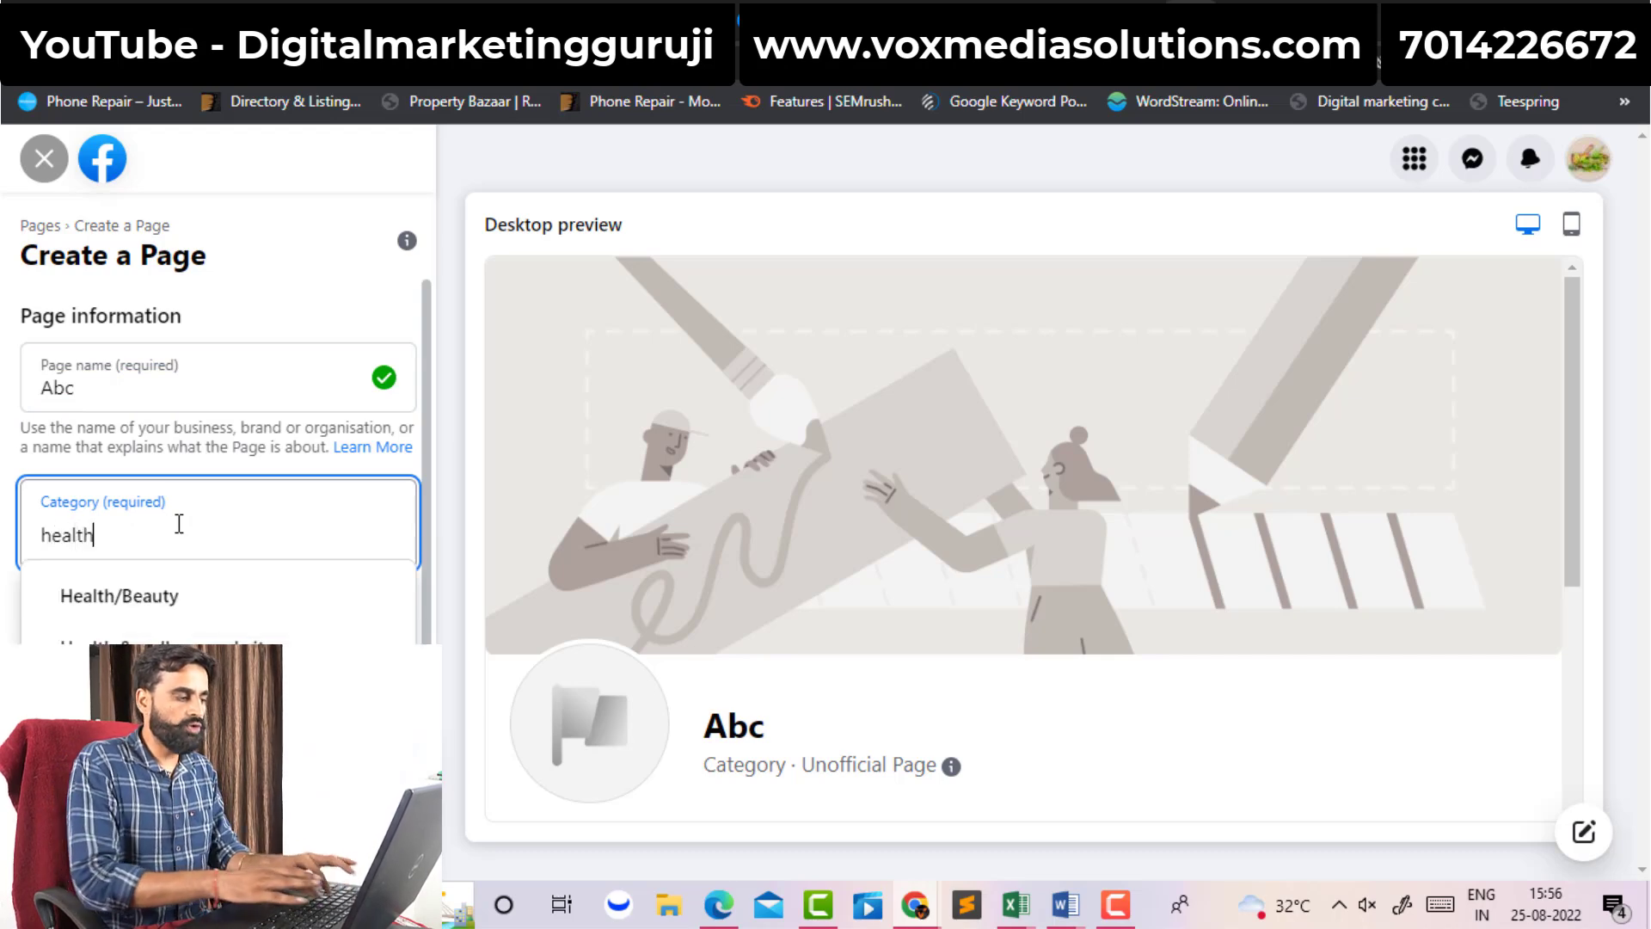
pyautogui.click(154, 606)
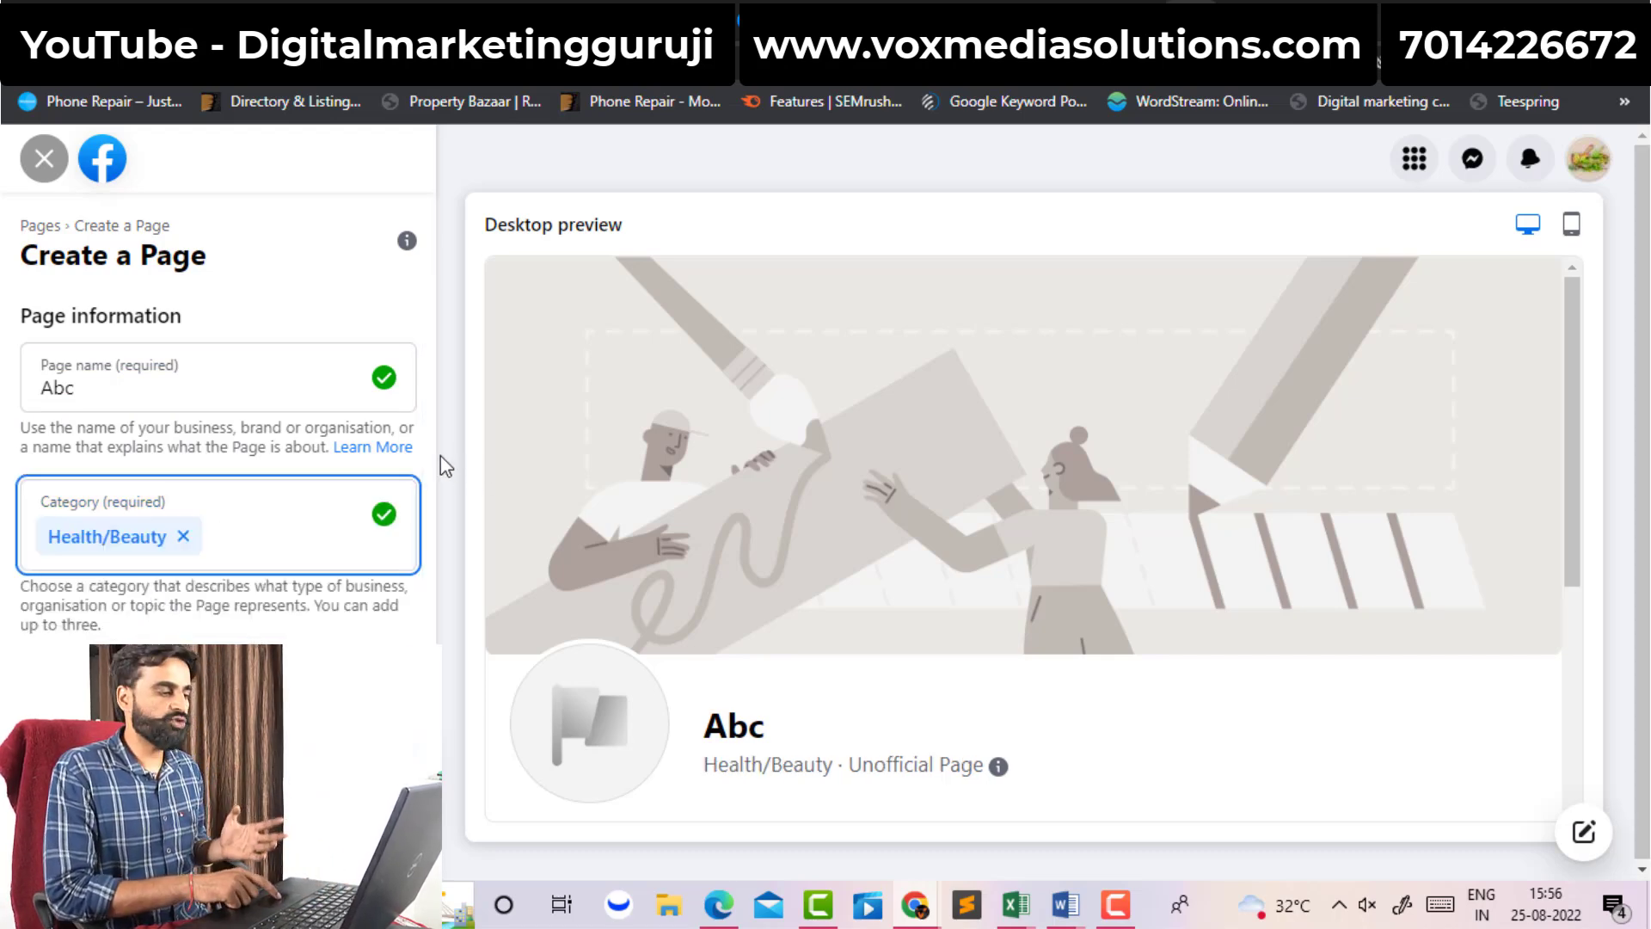
# - Enter "wedrfgyhjkl" as the Page's description and change the Page name to "Abcwdfvdefv"
pyautogui.scroll(-1, 427, 498)
pyautogui.click(243, 616)
pyautogui.write('wedrfgyhjkl')
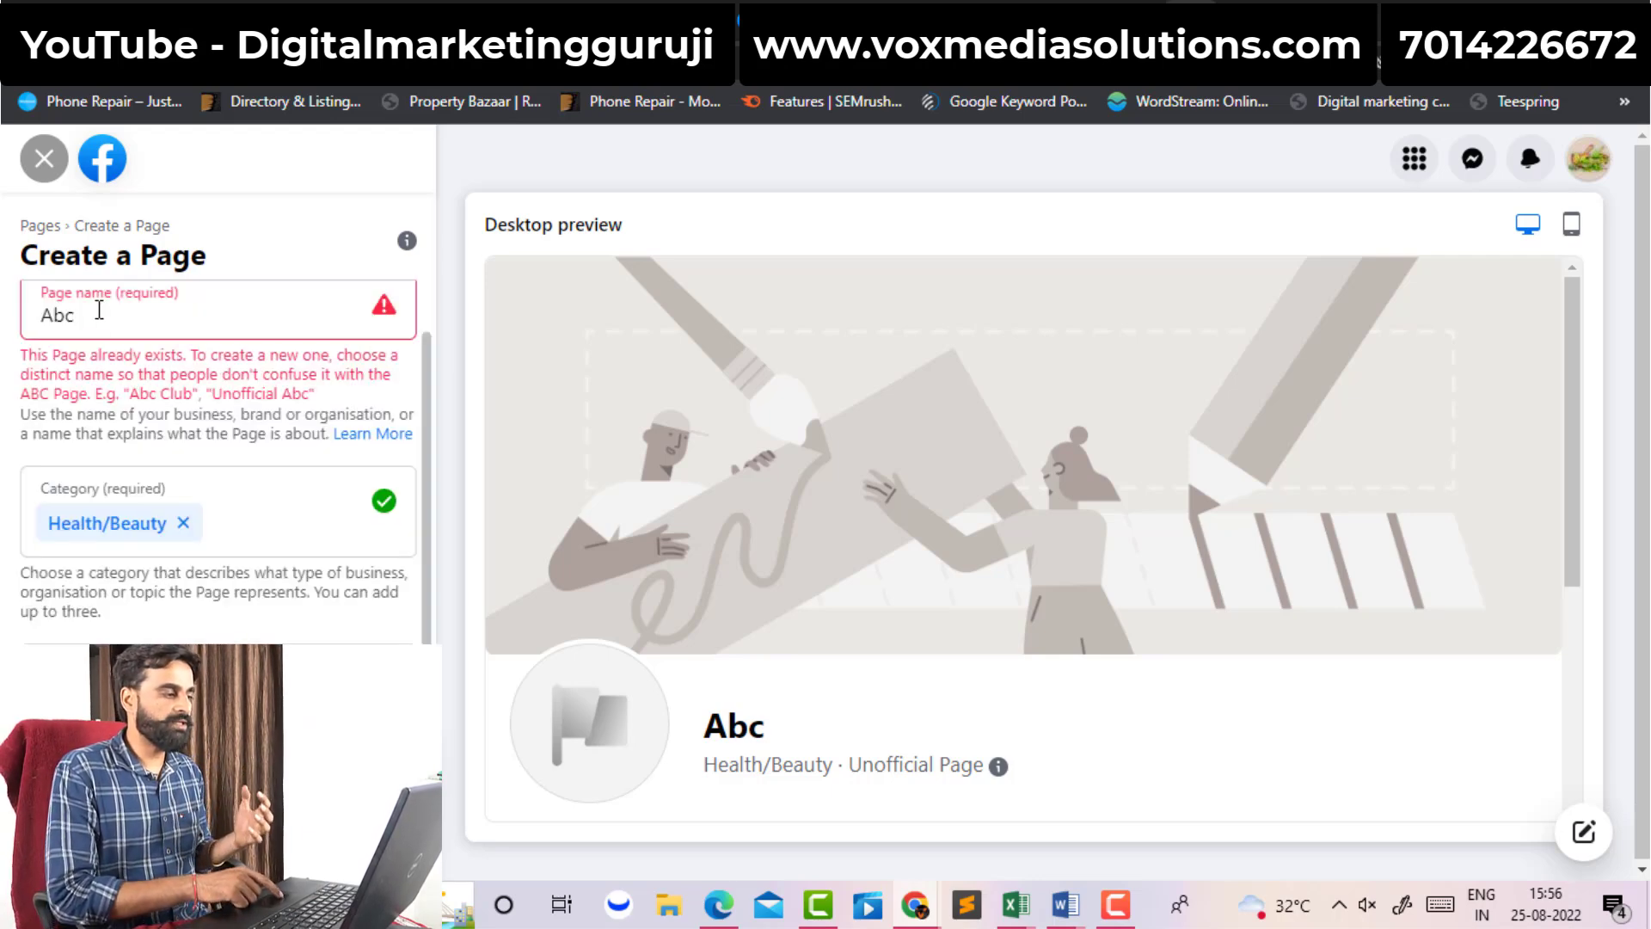
pyautogui.write('wdfvdefv')
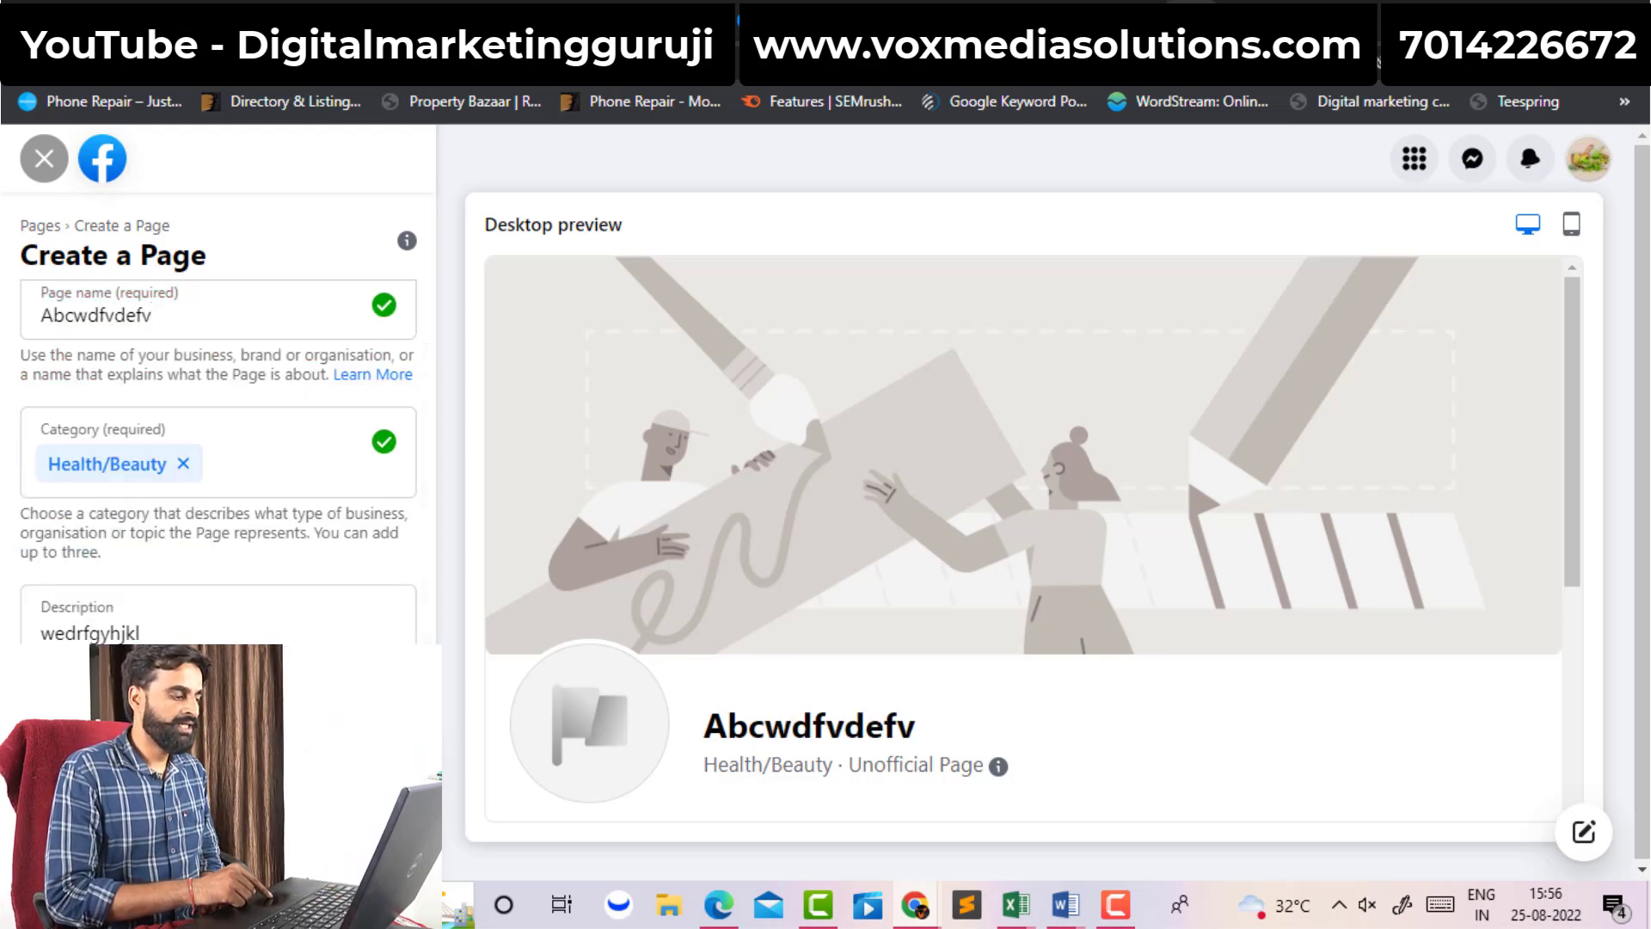
# - Create the Page with the entered details and dismiss the offer to connect it to WhatsApp
pyautogui.press('Return')
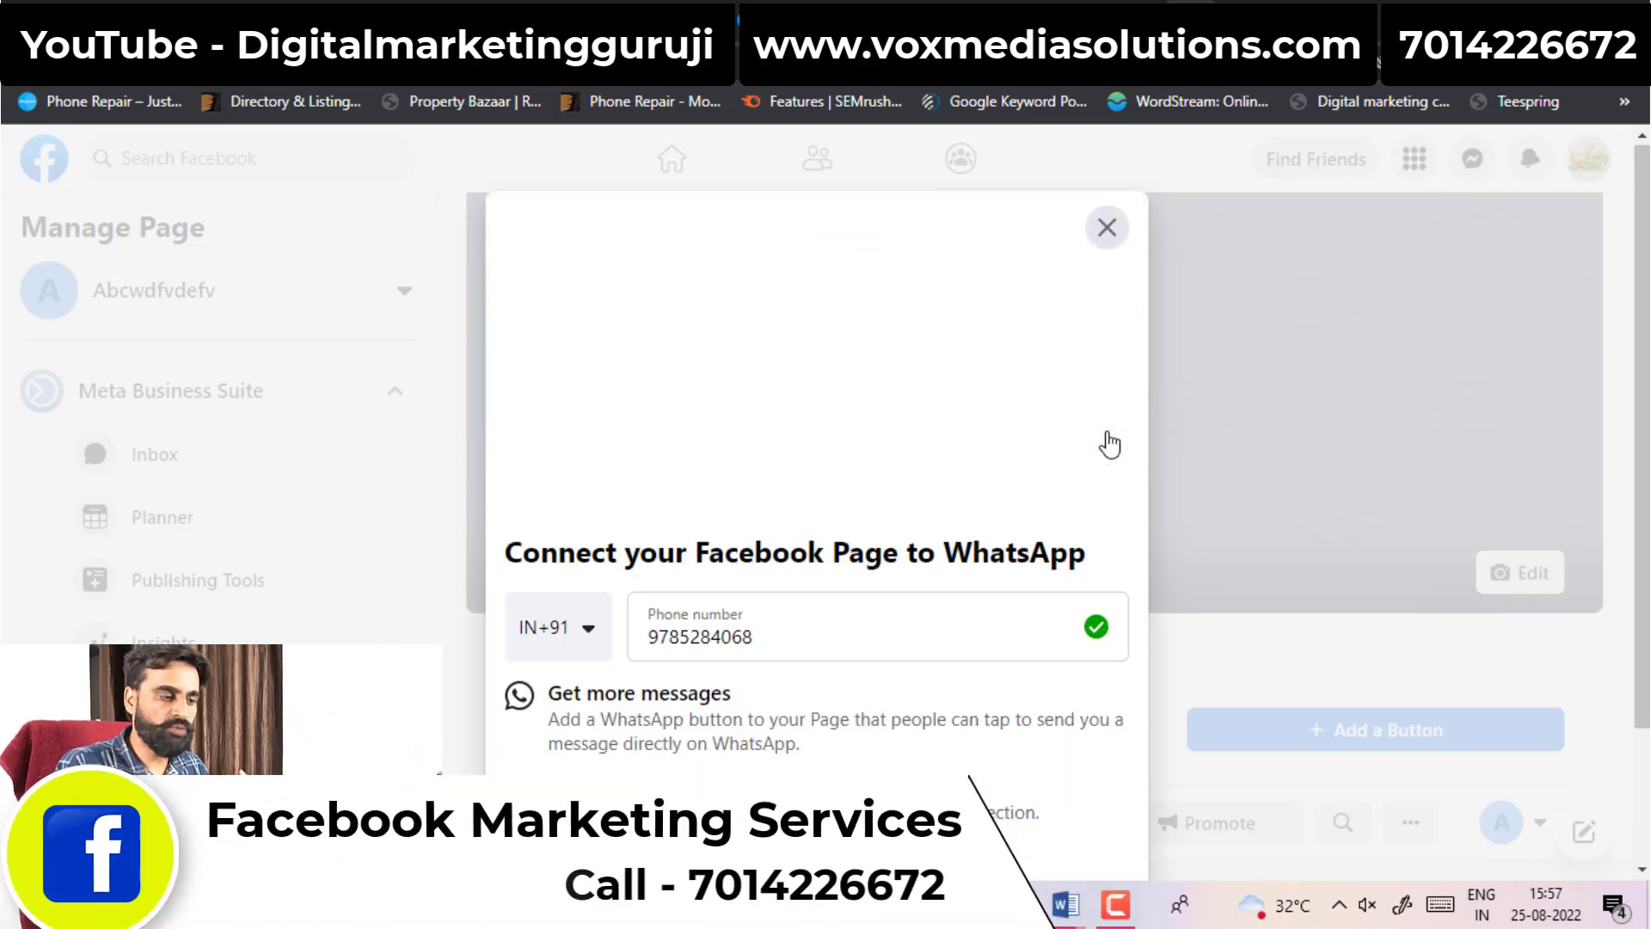
pyautogui.click(1106, 237)
pyautogui.click(1042, 656)
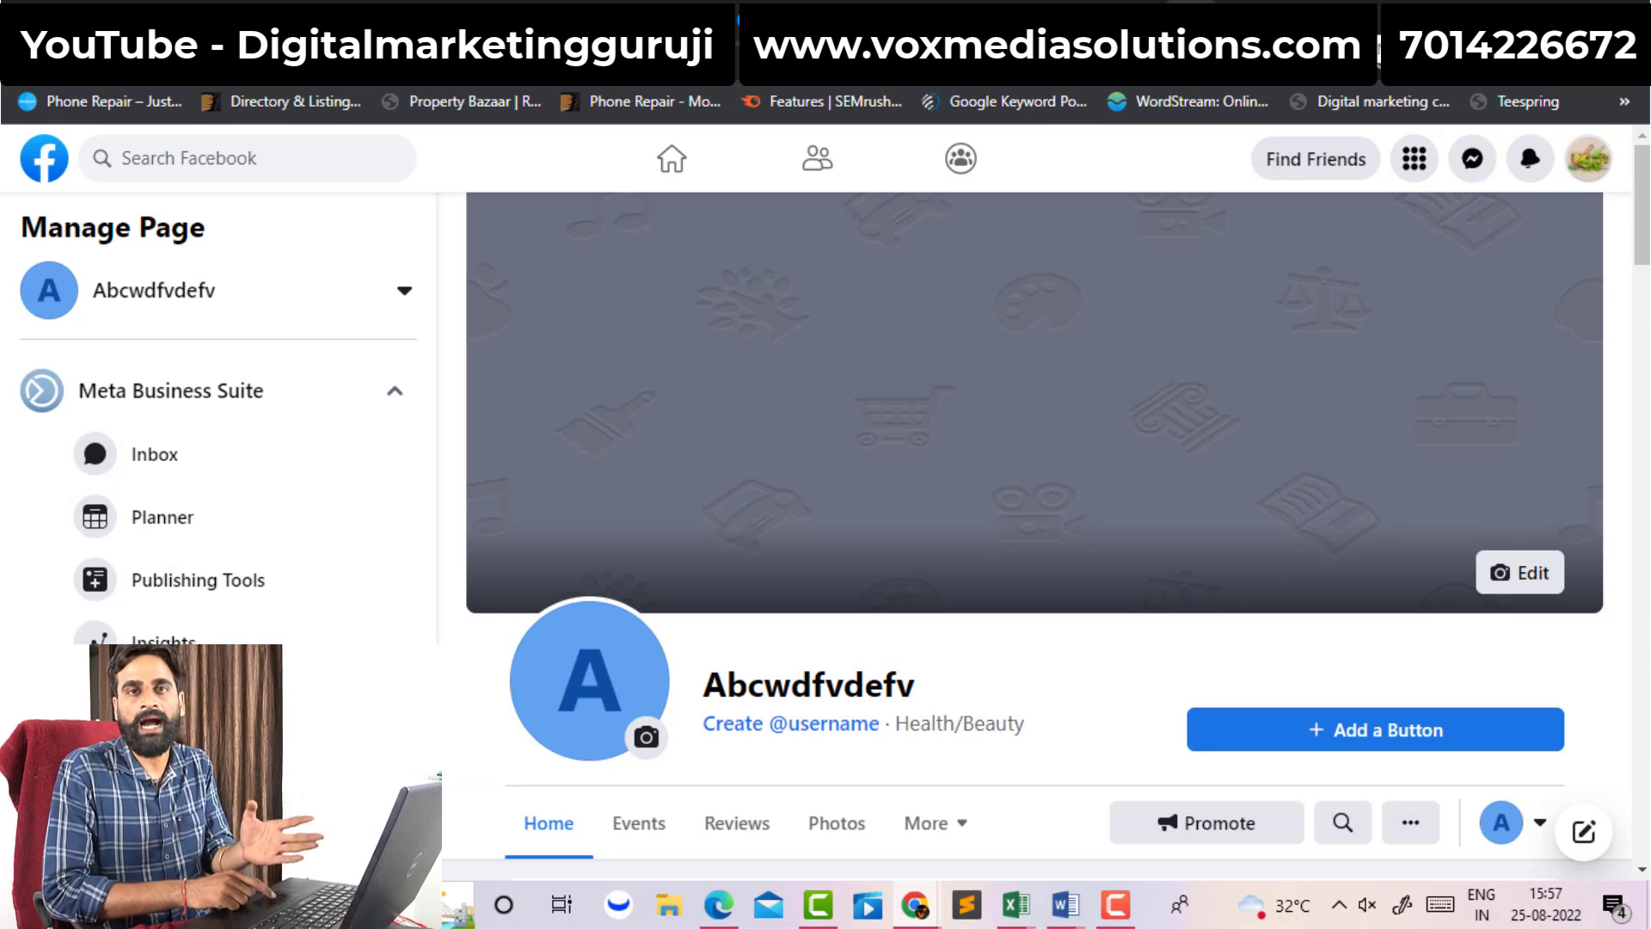
pyautogui.click(1589, 158)
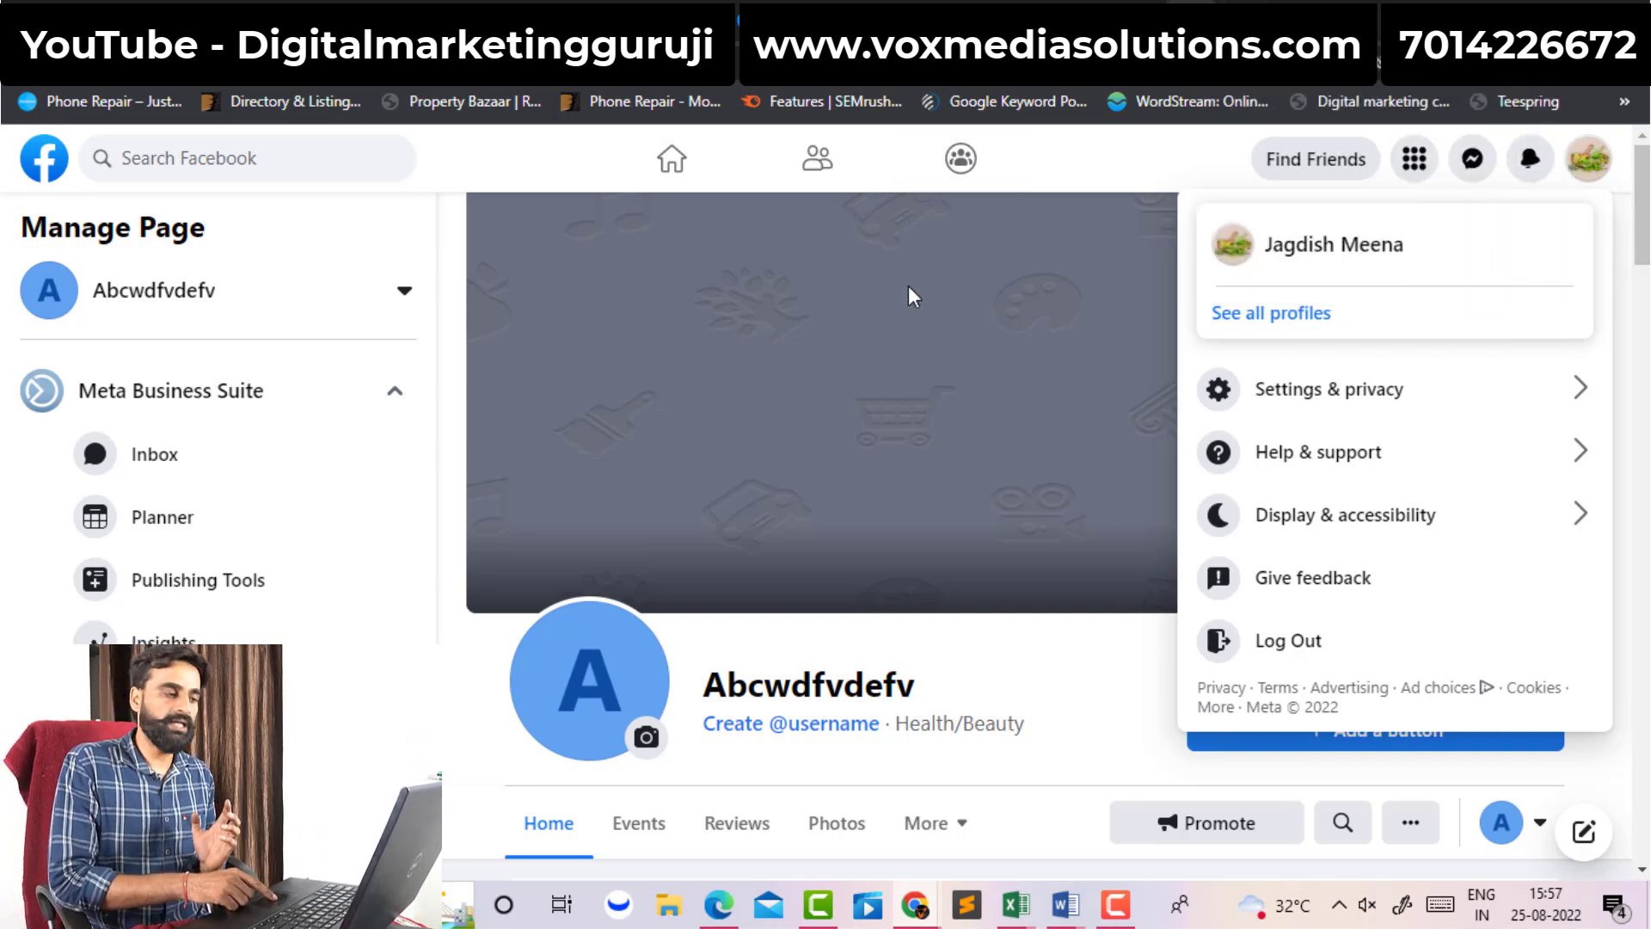
pyautogui.click(450, 146)
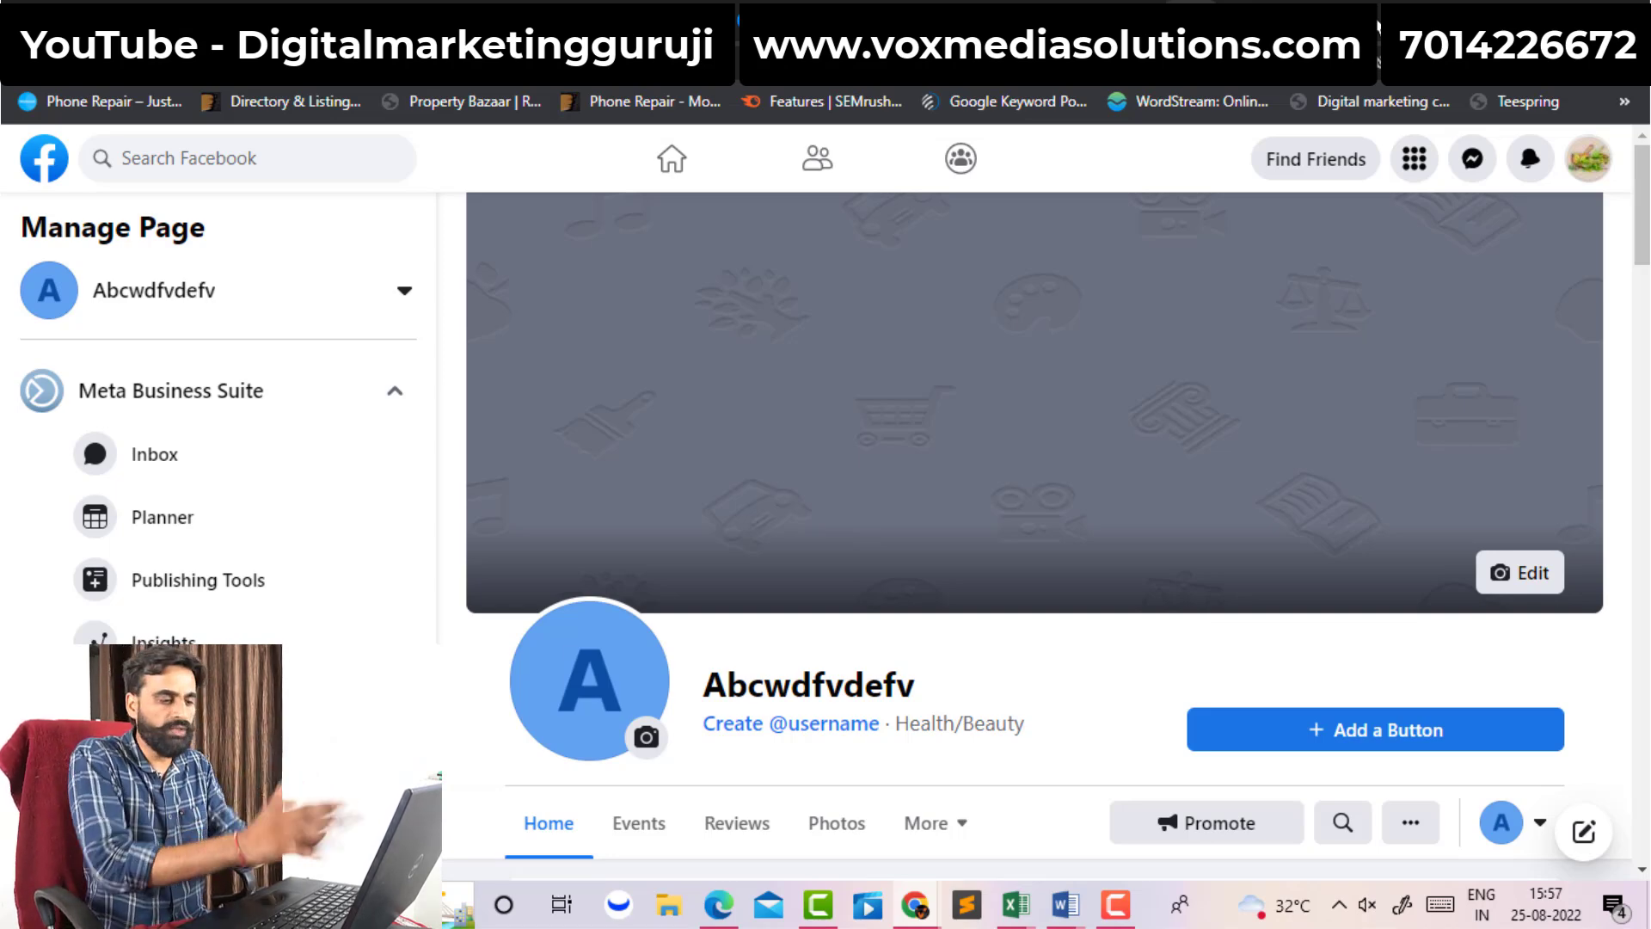
# - Add a Send Message action button to the new Page and save the suggested frequently asked question with its automated response
pyautogui.click(1435, 733)
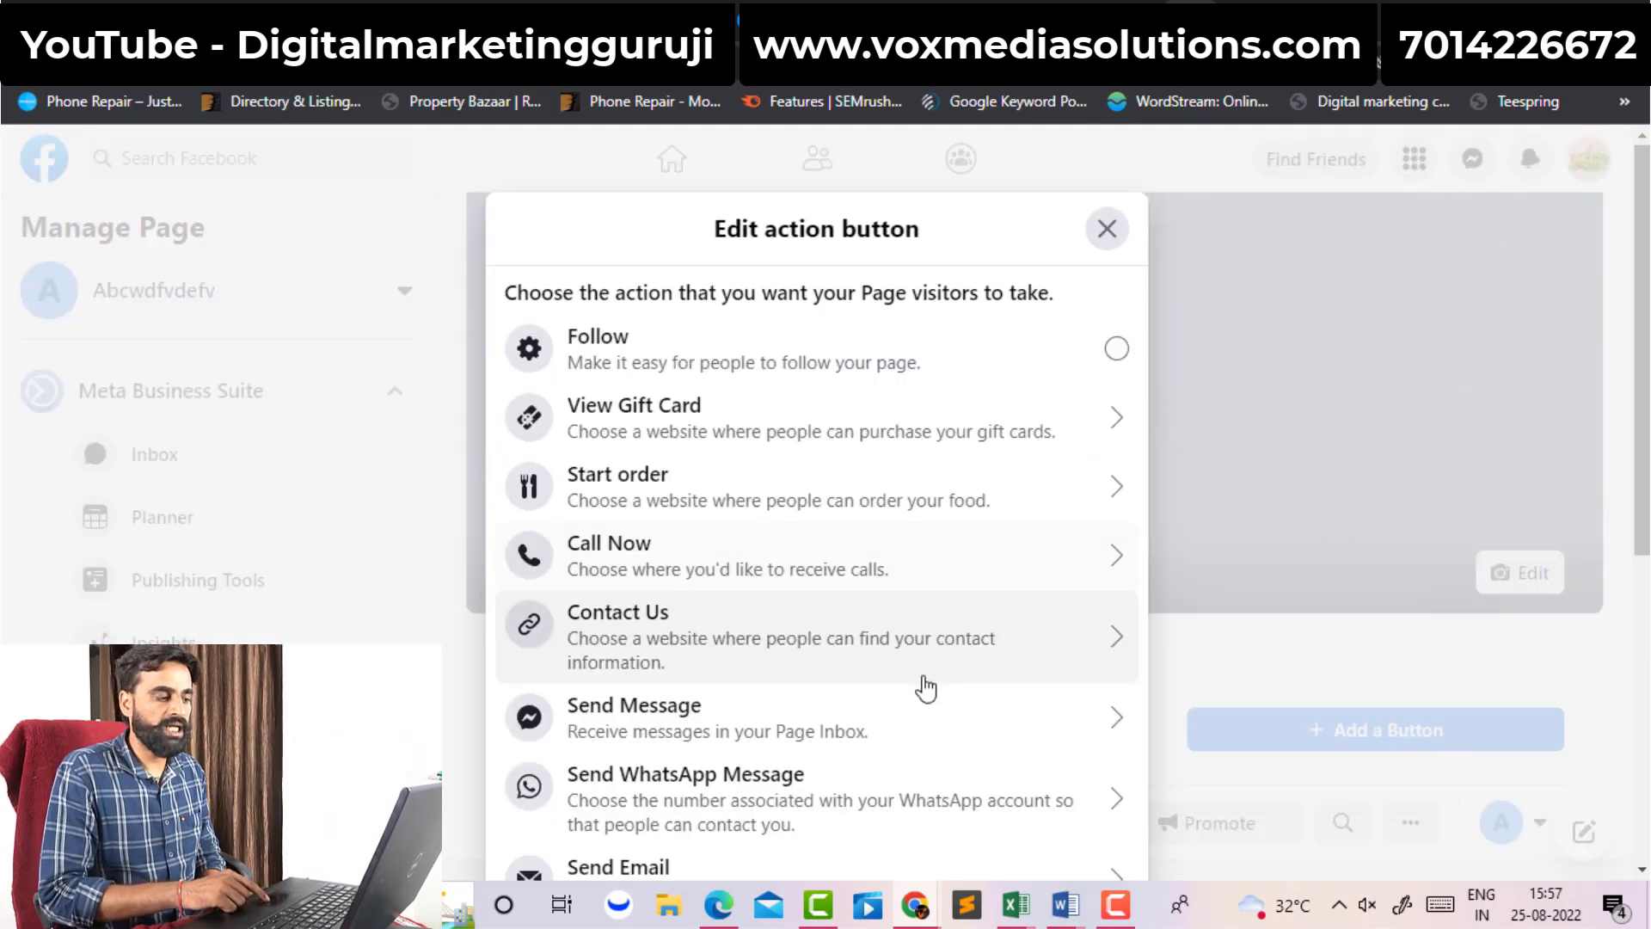
pyautogui.click(937, 719)
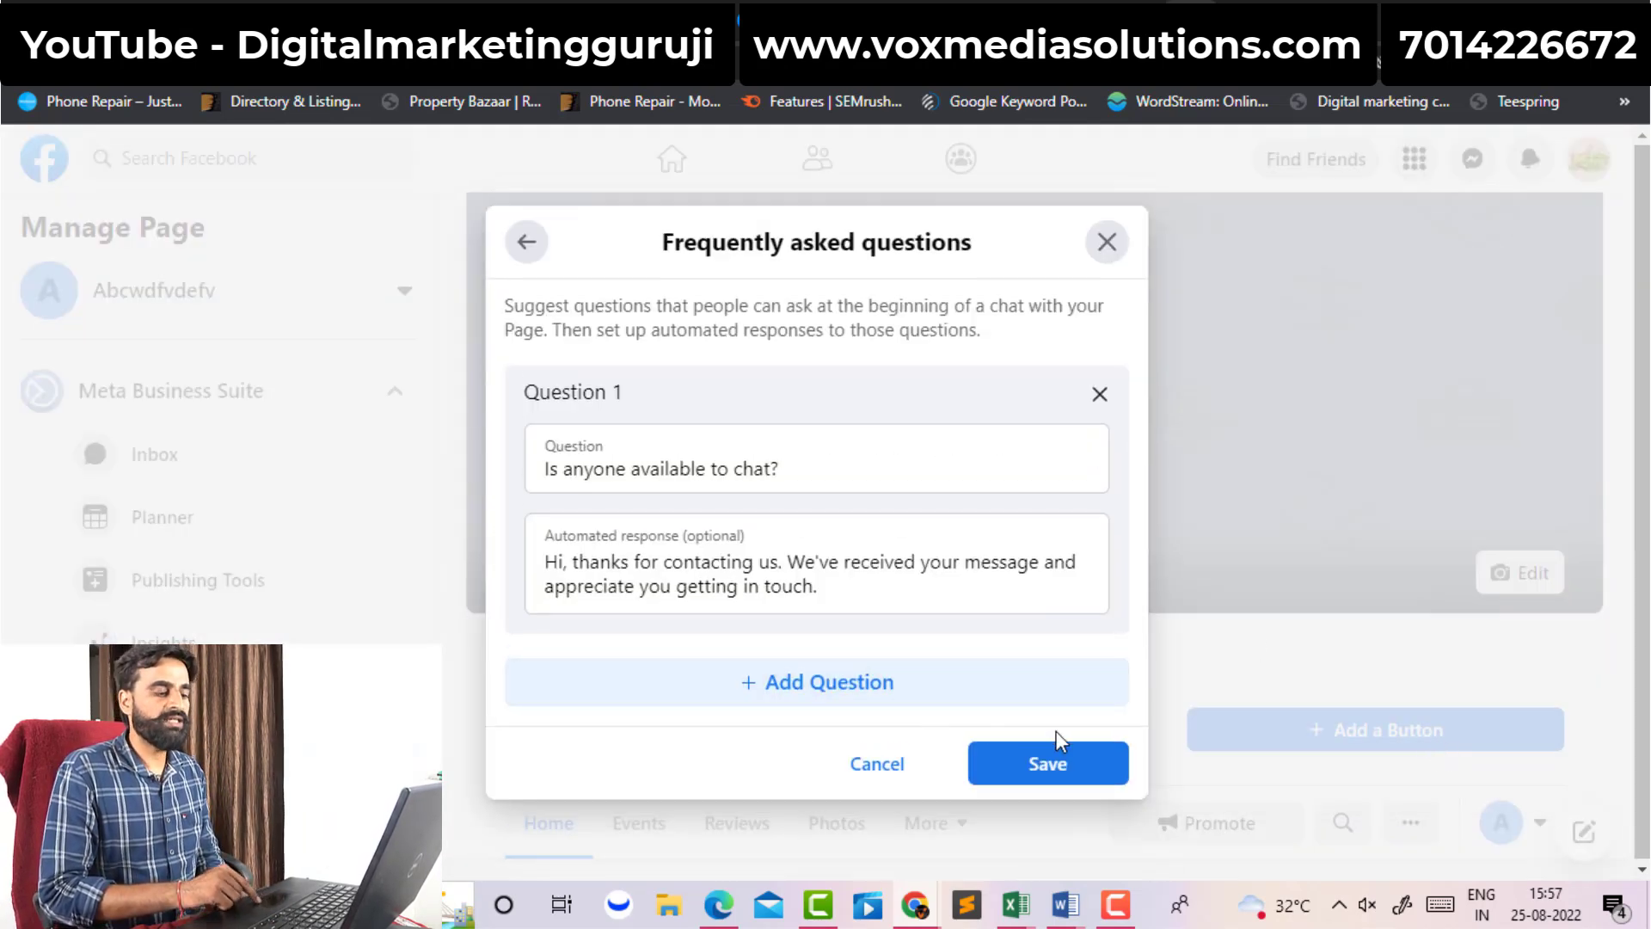
pyautogui.click(1056, 771)
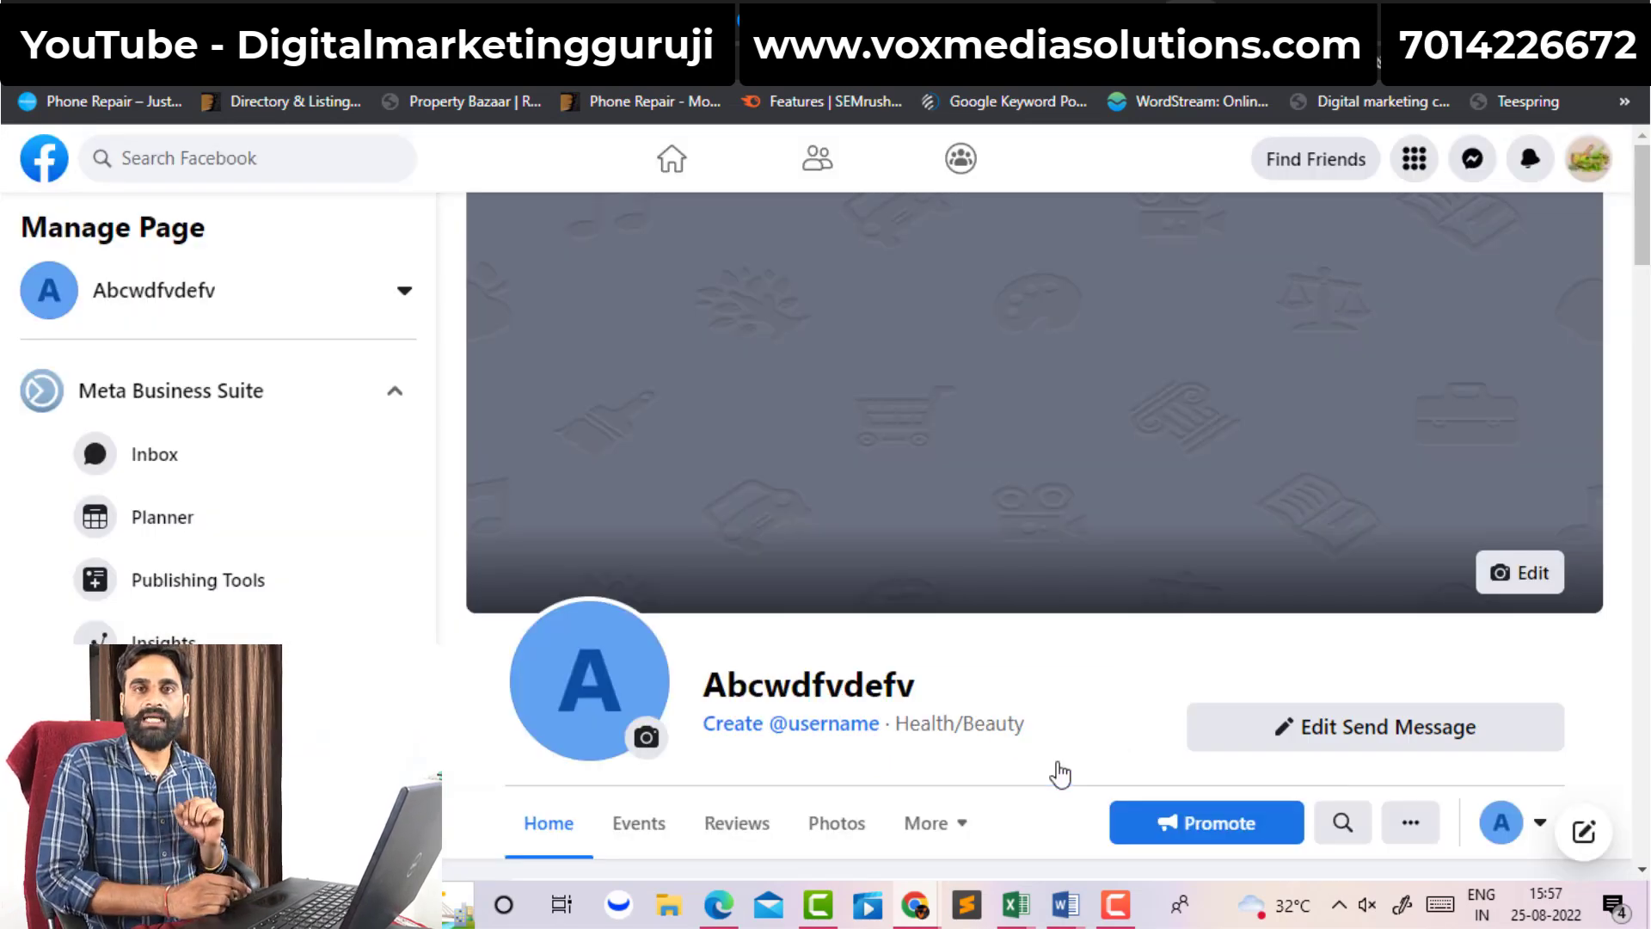